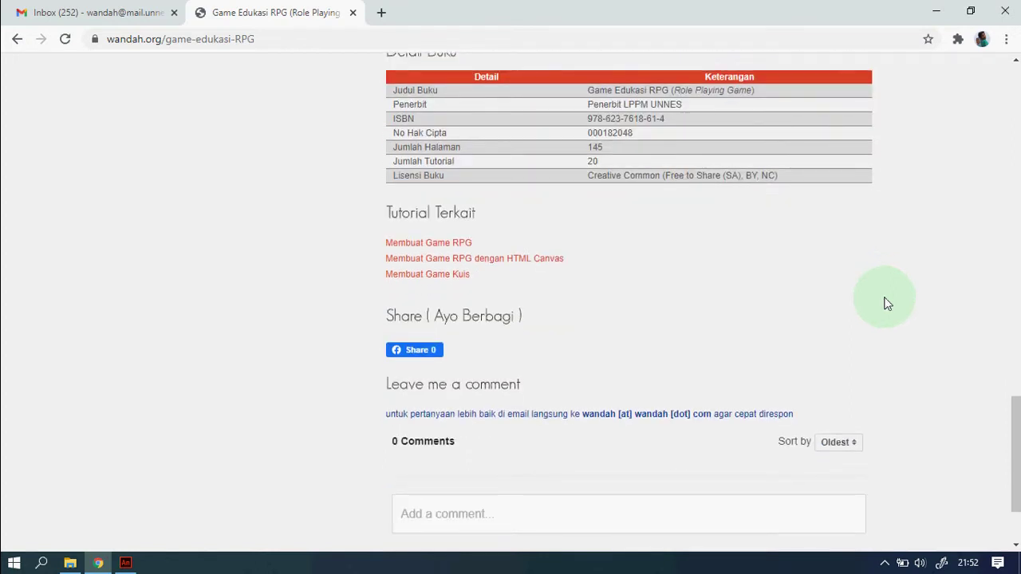
pyautogui.scroll(10, 884, 303)
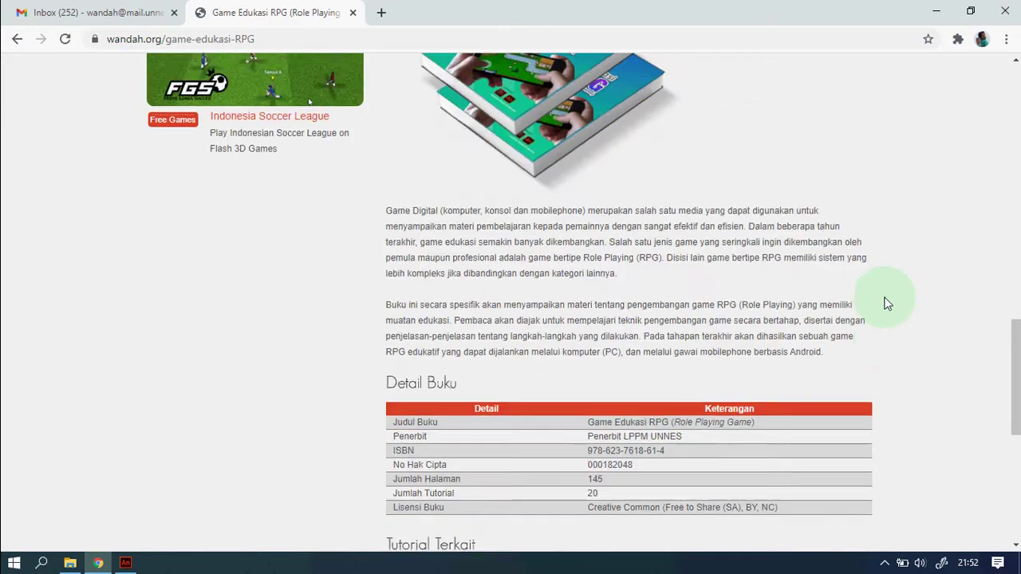
pyautogui.scroll(10, 887, 303)
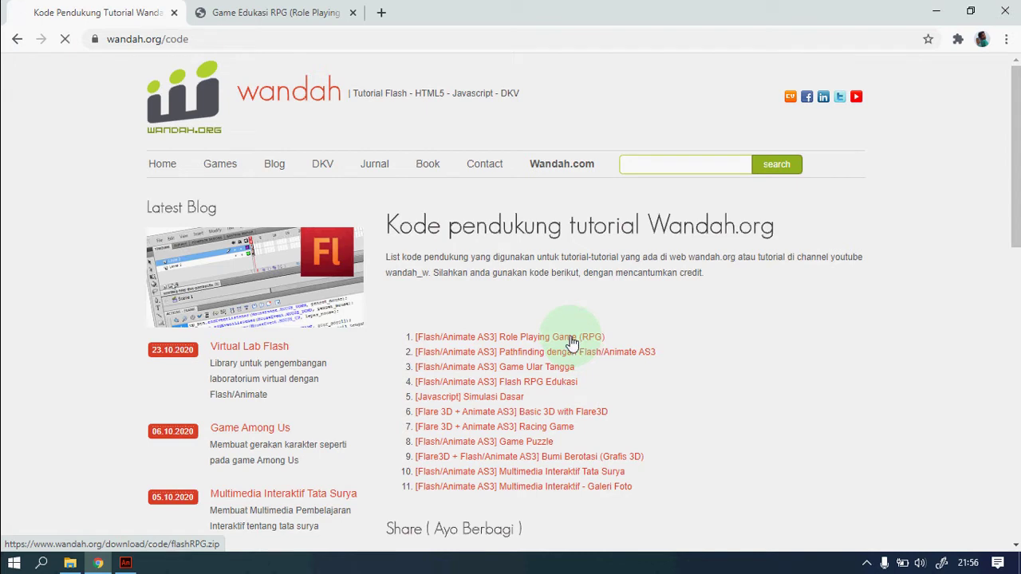
# Start downloading the Role Playing Game (RPG) code archive and browse to Game Projects > flash project on the Data (F:) drive as its destination
pyautogui.click(571, 340)
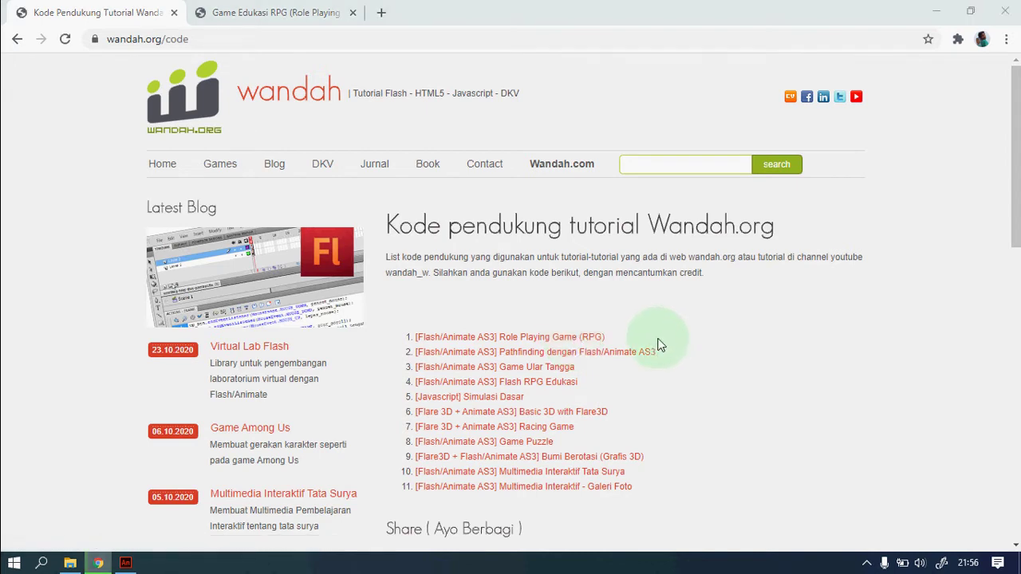
pyautogui.moveTo(573, 296); pyautogui.dragTo(579, 323)
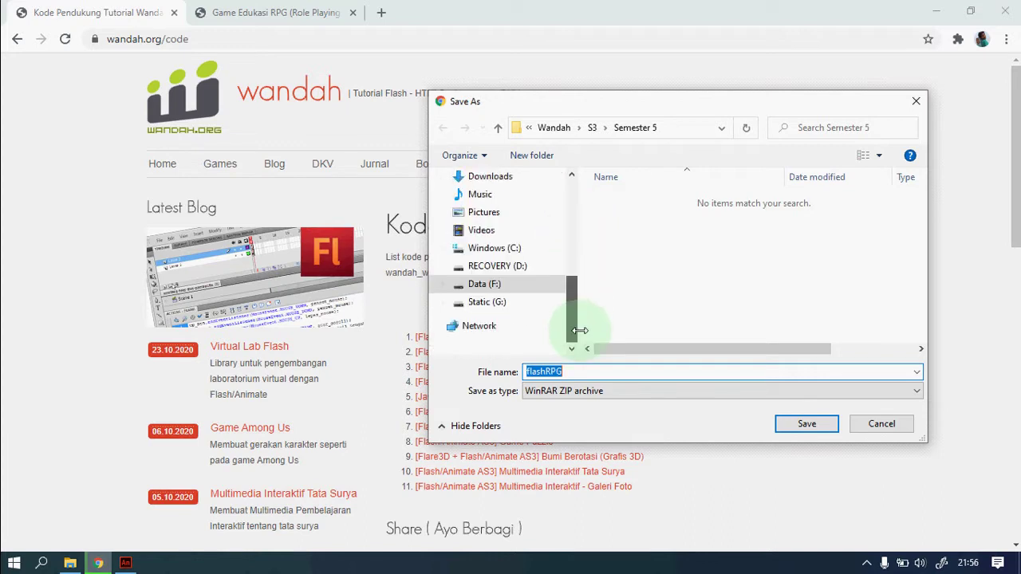
pyautogui.click(444, 284)
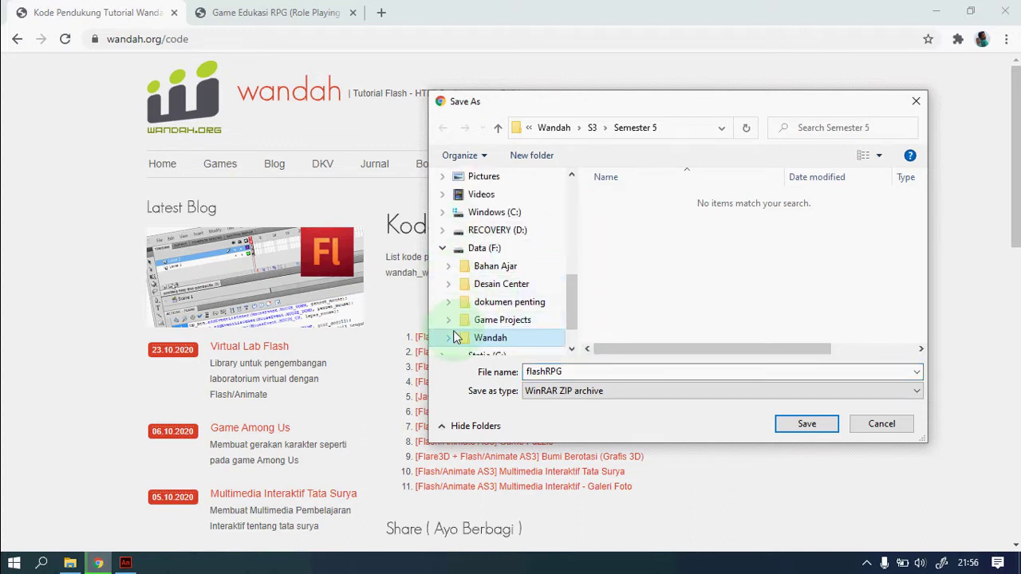
pyautogui.click(448, 320)
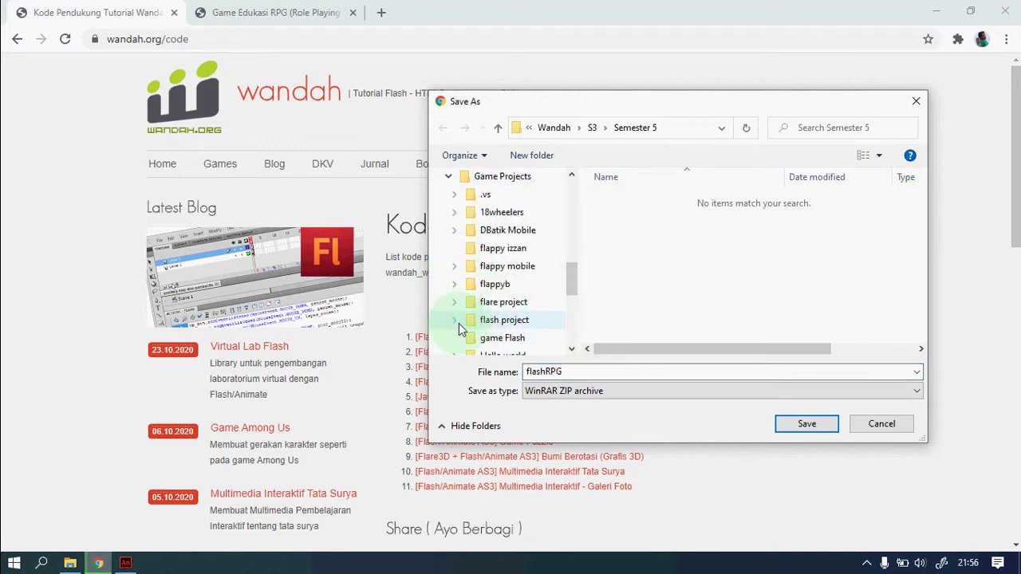
pyautogui.click(454, 320)
pyautogui.click(481, 176)
pyautogui.scroll(-3, 641, 264)
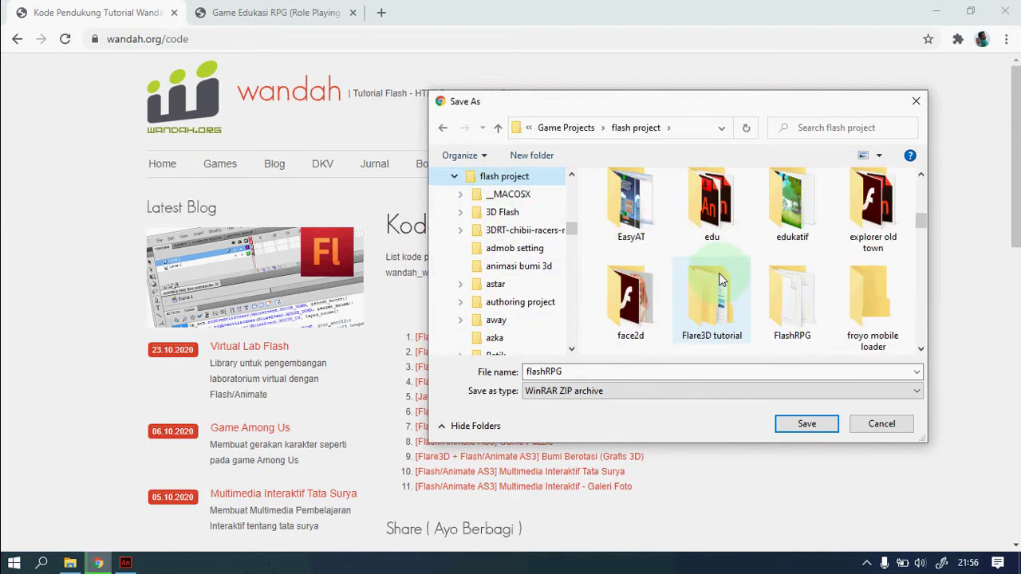
pyautogui.scroll(-1, 749, 275)
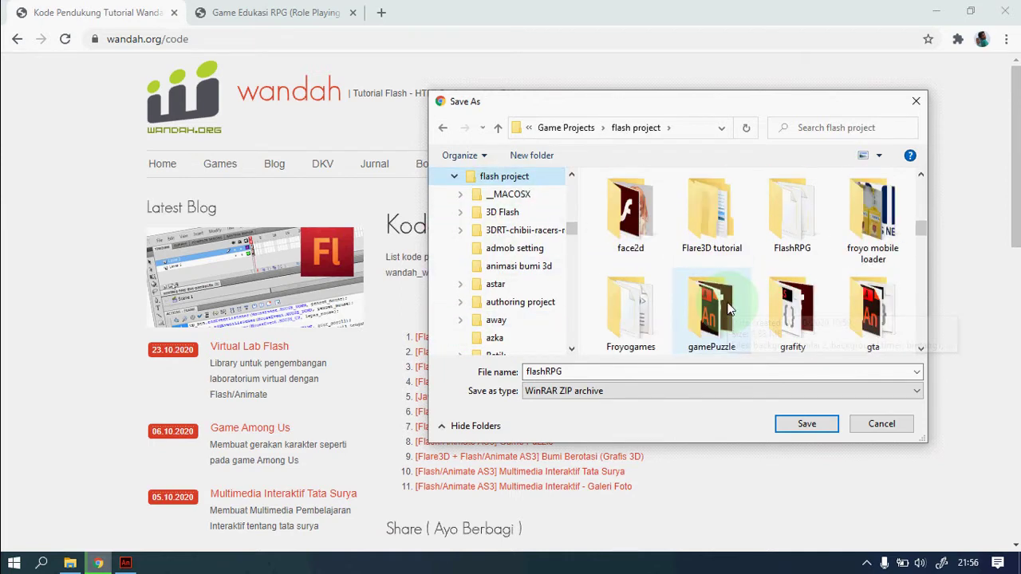
# Create a folder named demoFlashRPG inside flash project and save the flashRPG ZIP archive in it
pyautogui.rightClick(759, 268)
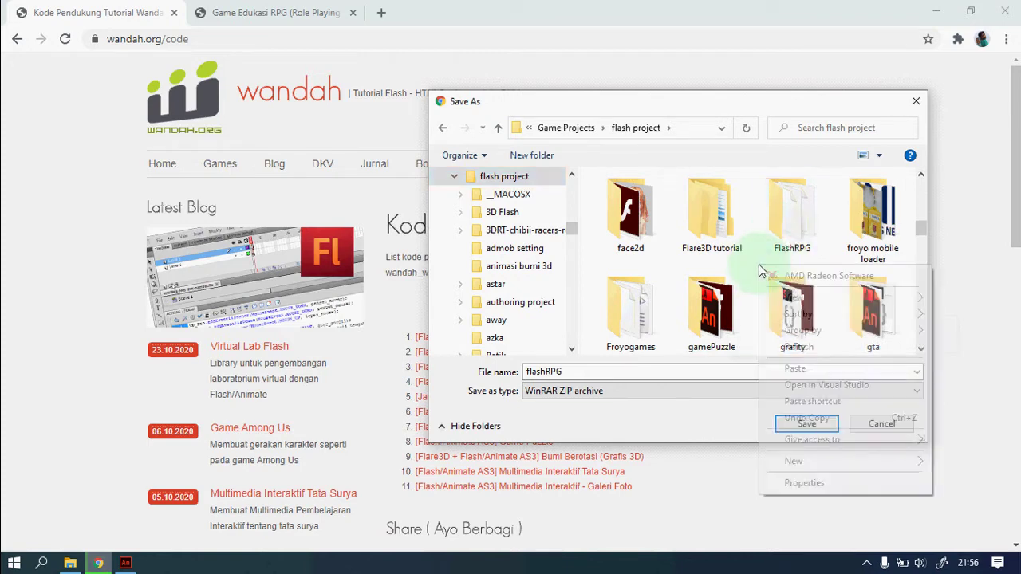
pyautogui.moveTo(867, 461)
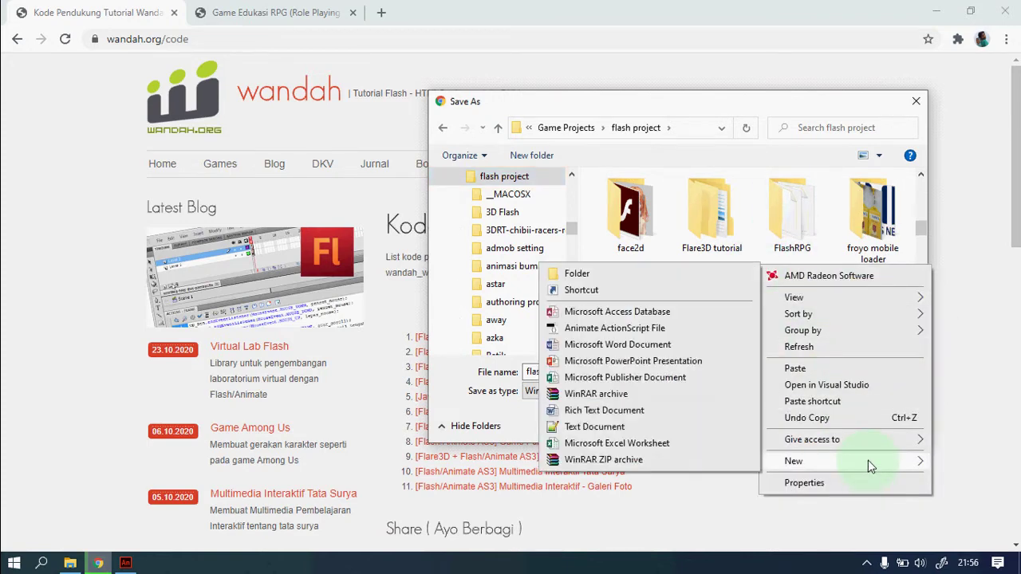
pyautogui.click(608, 275)
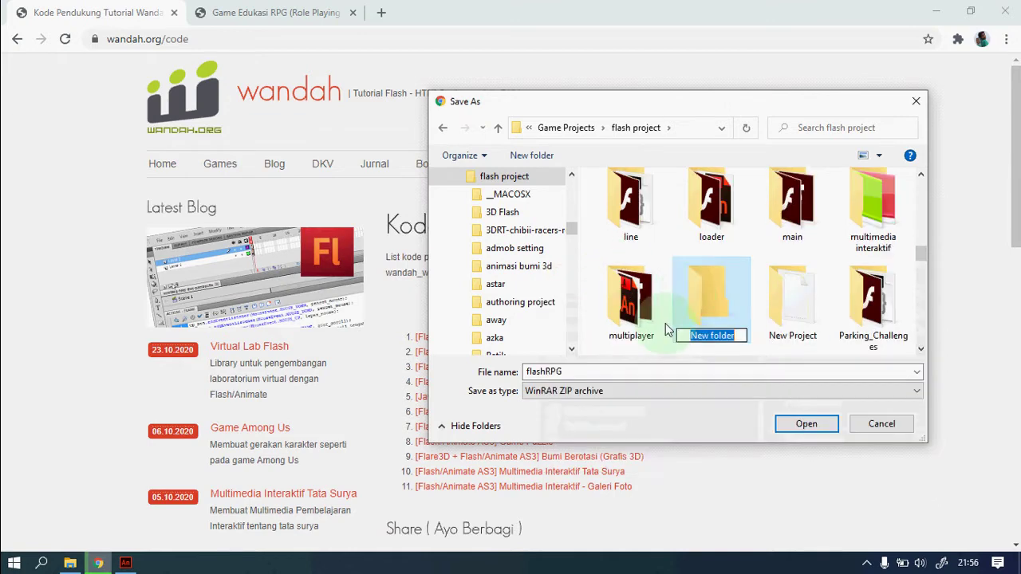
pyautogui.write('demoFlashRPG')
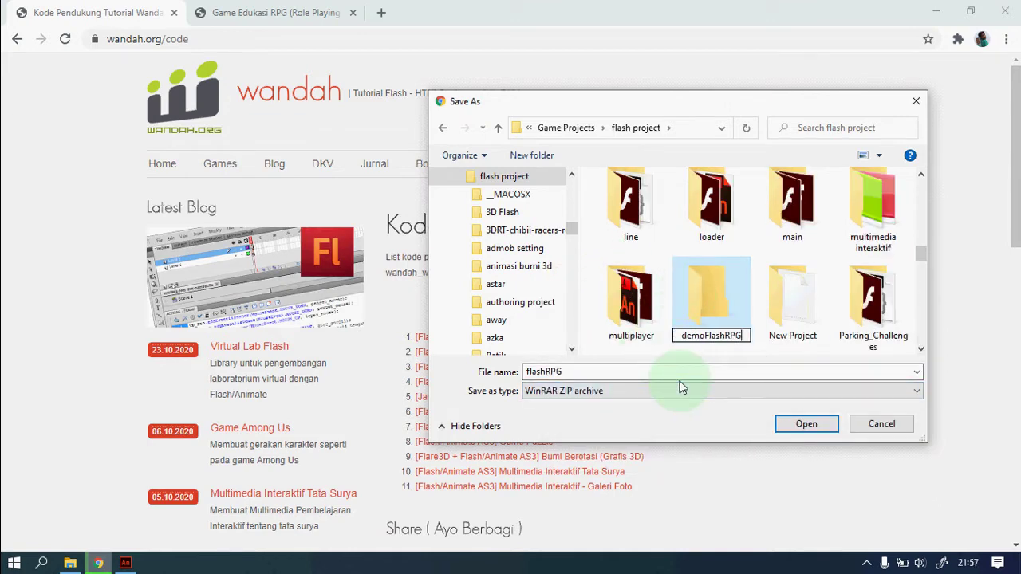
pyautogui.press('Return')
pyautogui.press('Return')
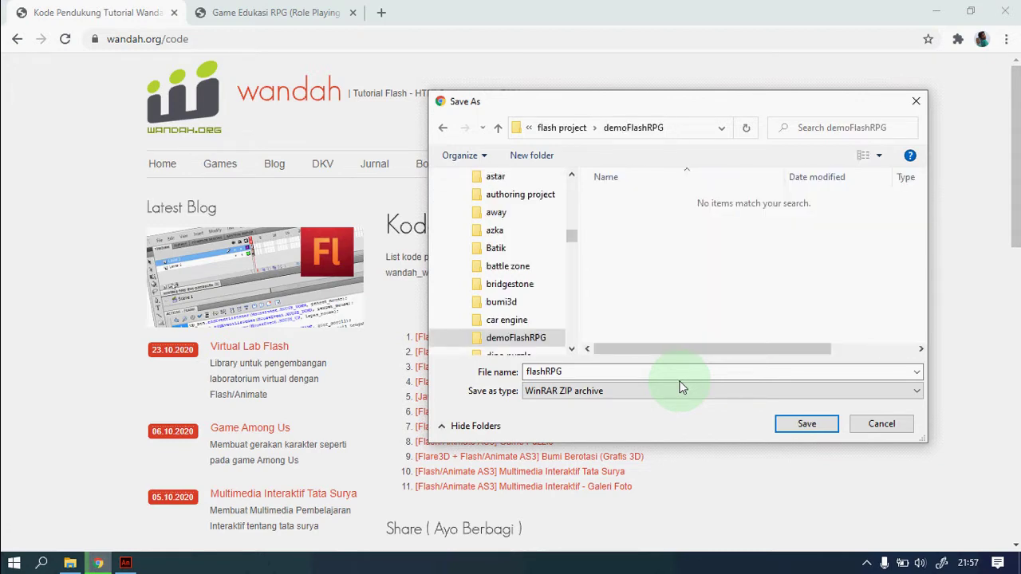
pyautogui.click(807, 423)
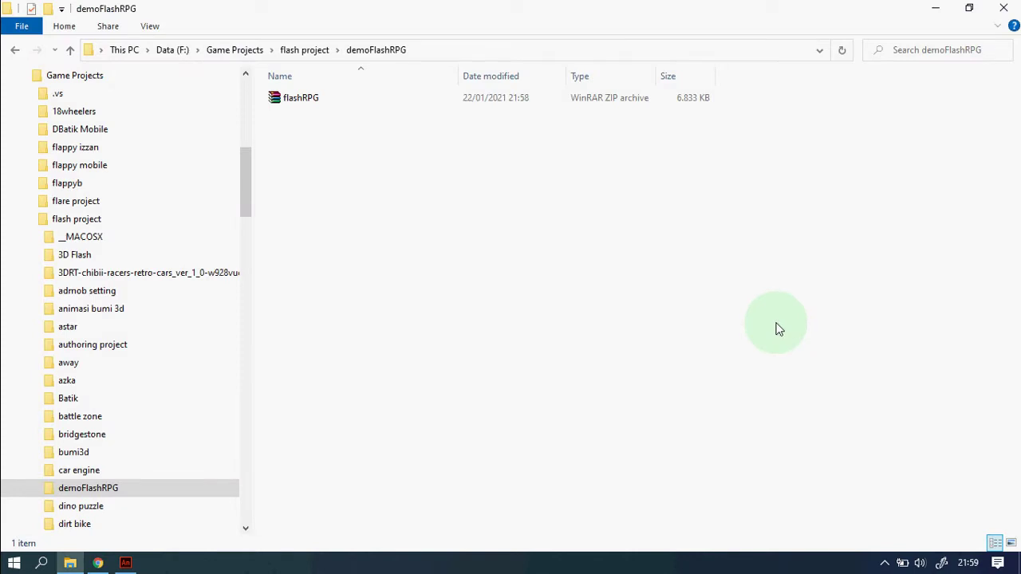
# Extract the flashRPG ZIP archive directly into the demoFlashRPG folder
pyautogui.click(310, 102)
pyautogui.rightClick(311, 103)
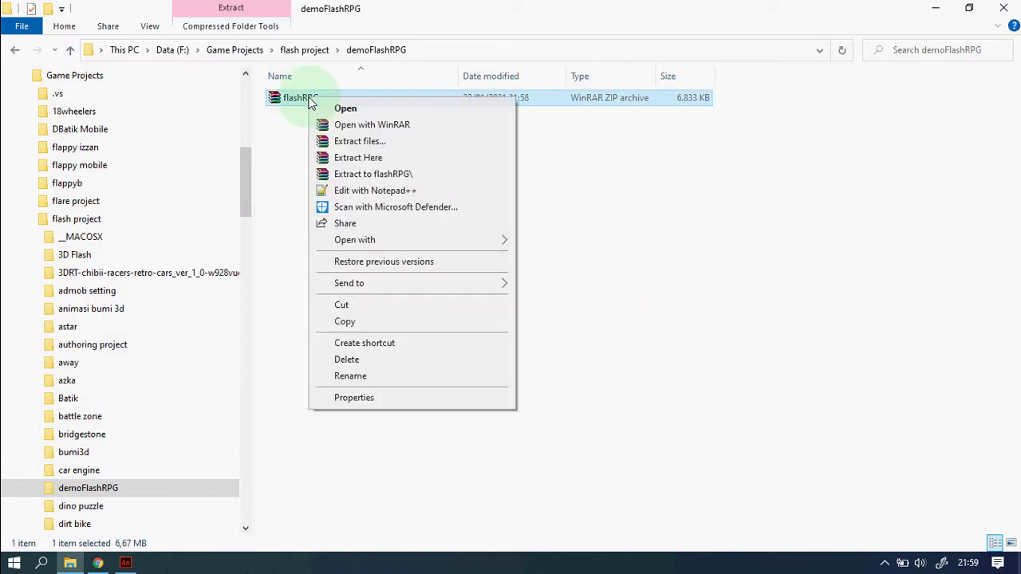
pyautogui.click(423, 157)
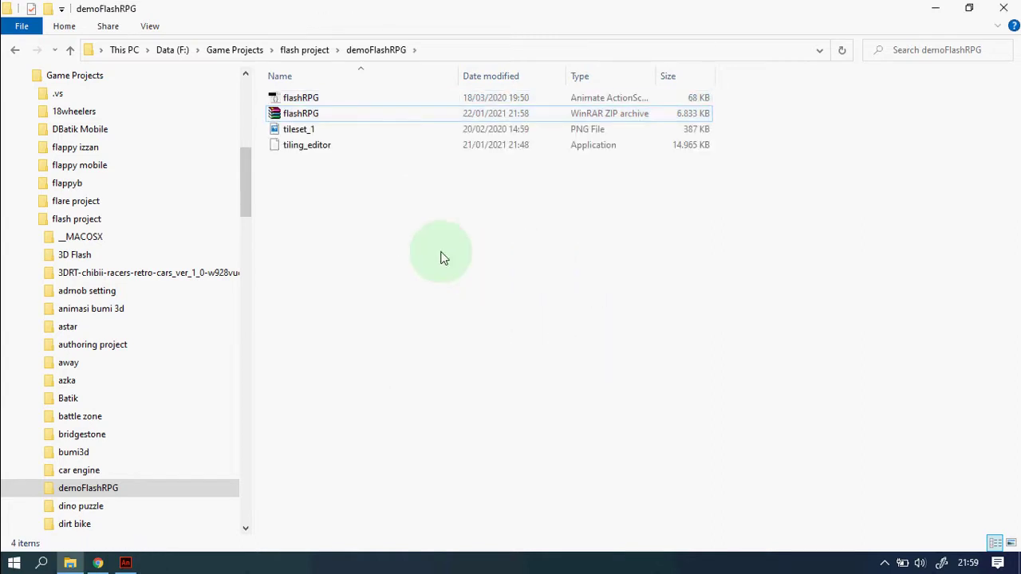
pyautogui.click(355, 96)
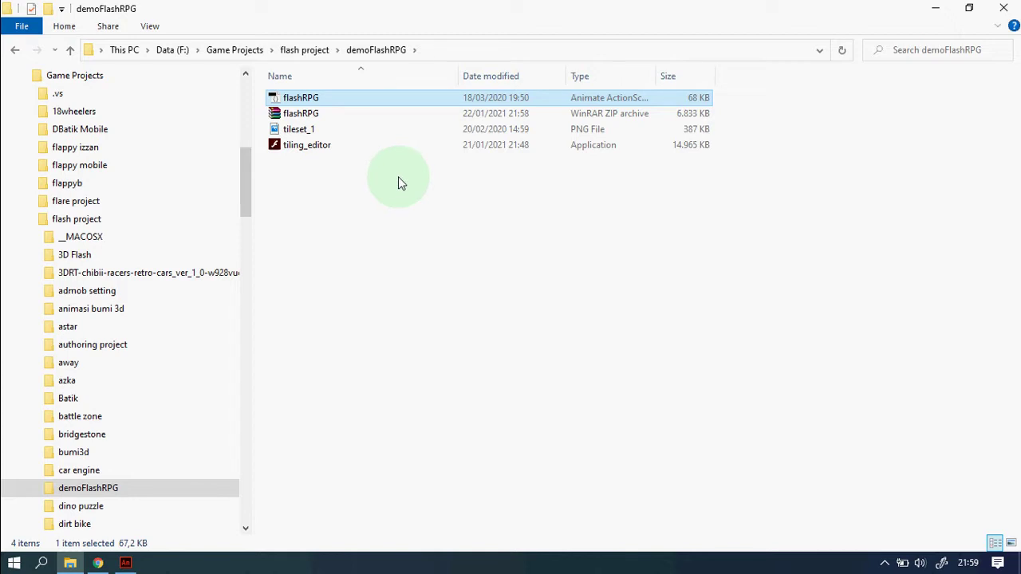
pyautogui.click(318, 131)
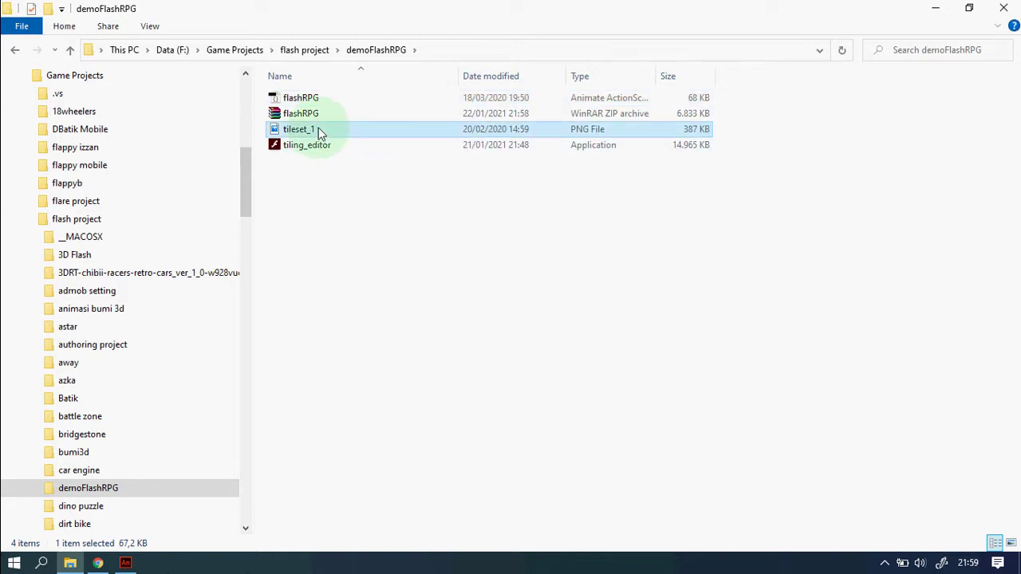
pyautogui.click(431, 233)
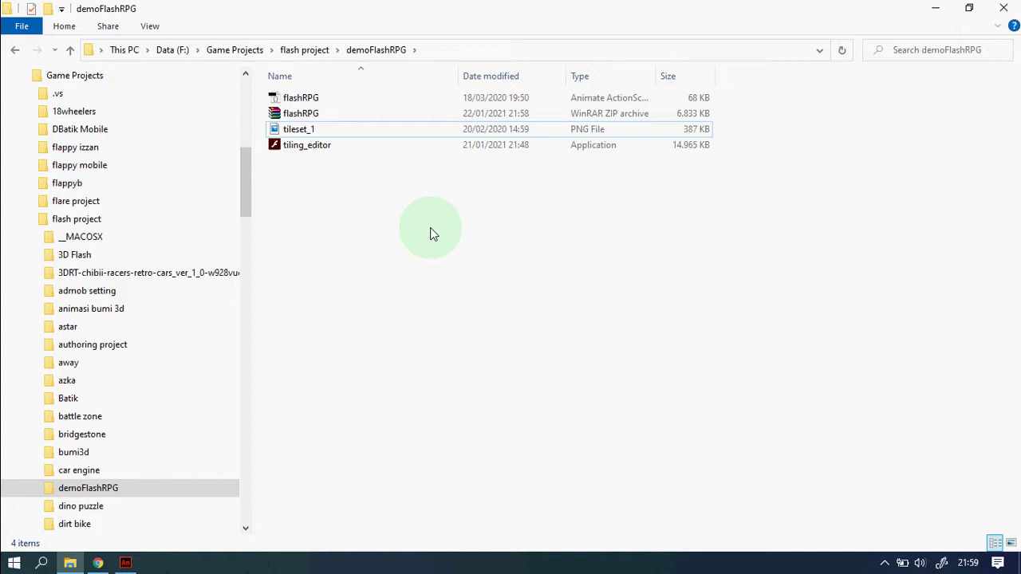
# Launch the tiling_editor application from the demoFlashRPG folder and show it full screen
pyautogui.click(309, 149)
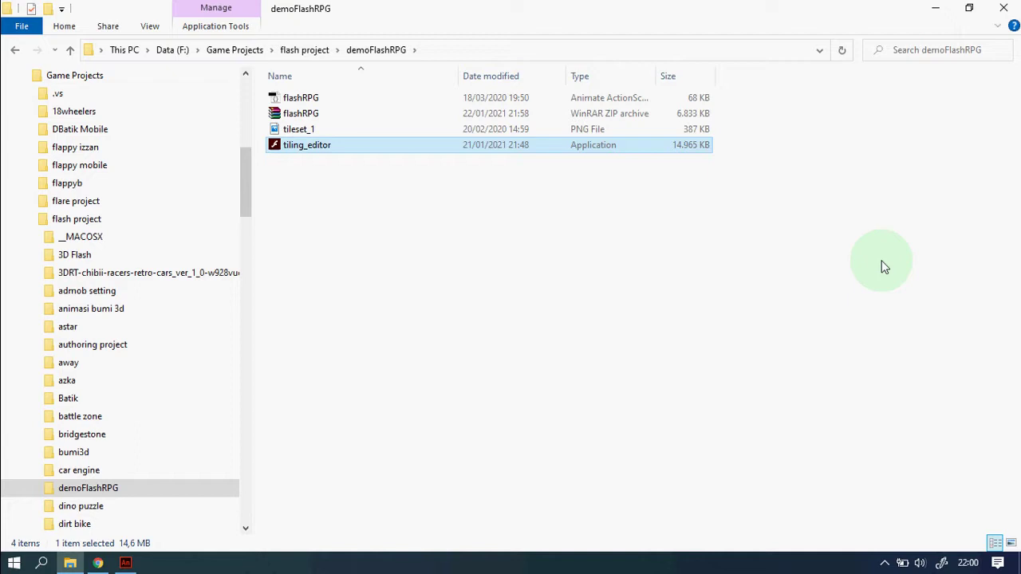
pyautogui.doubleClick(323, 147)
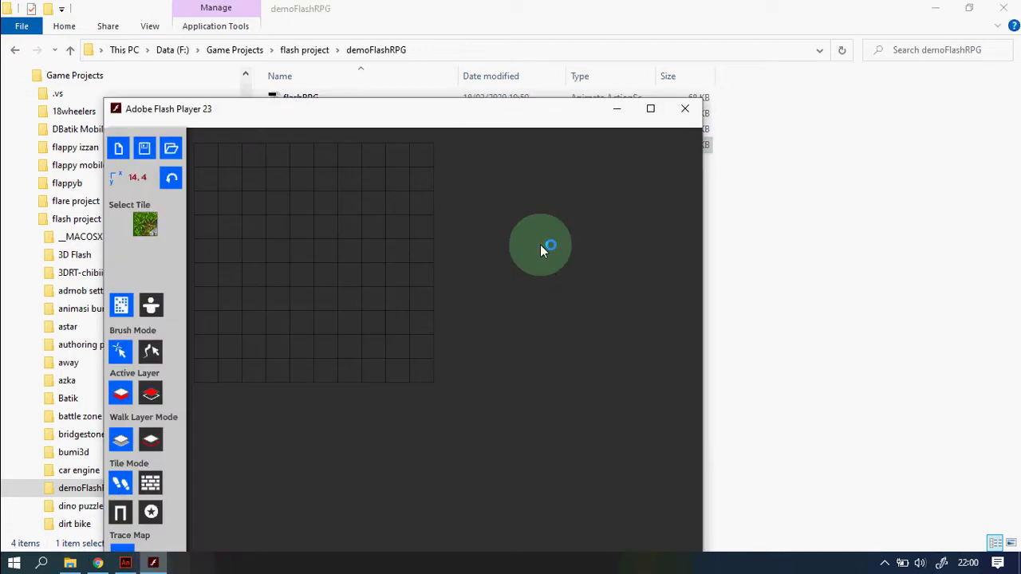
pyautogui.hotkey('ctrl', 'f')
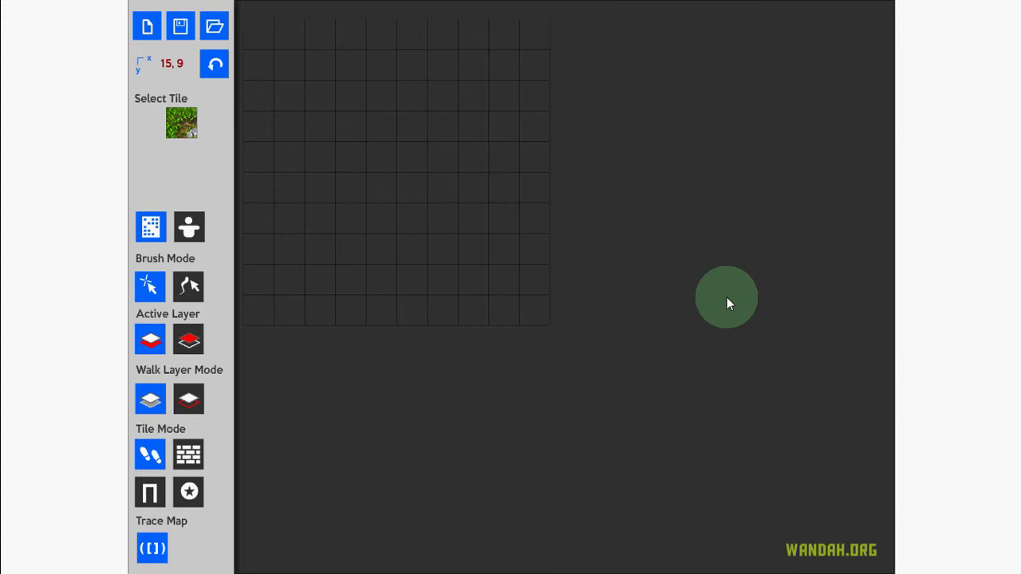
# Start a new map, accepting the overwrite of the previous map database, and set its size to 20 wide by 15 high
pyautogui.click(146, 32)
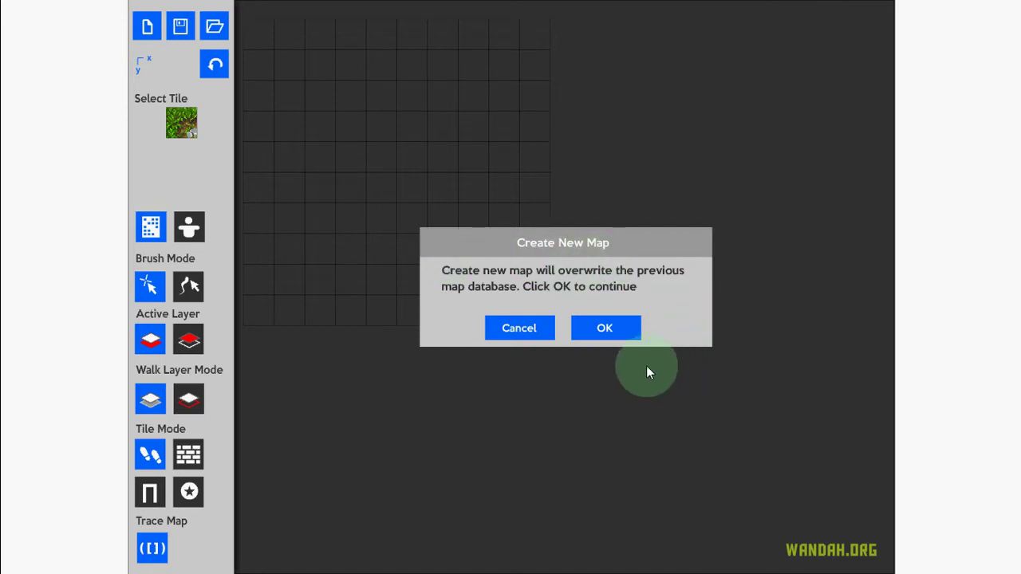
pyautogui.click(618, 337)
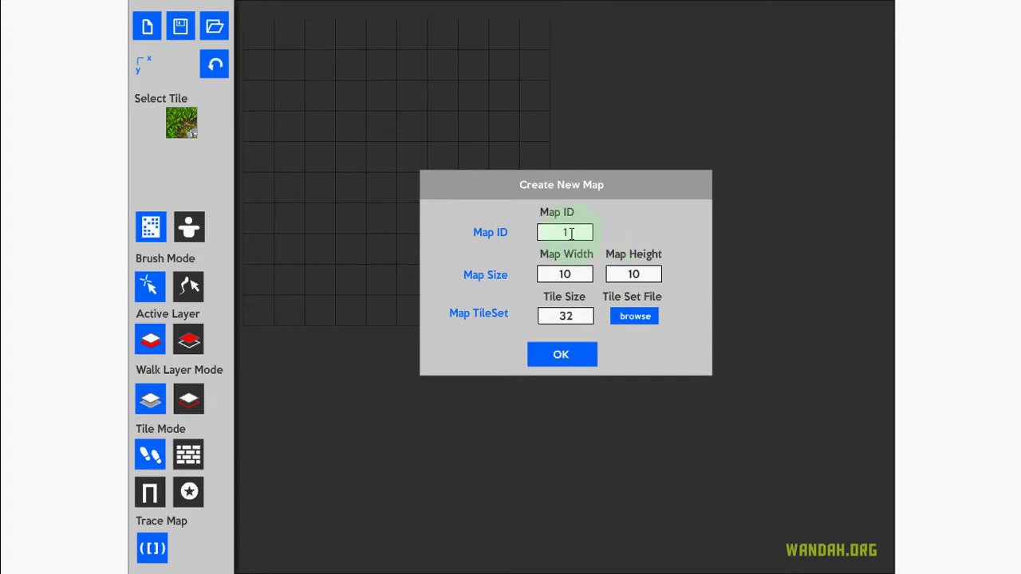
pyautogui.click(574, 274)
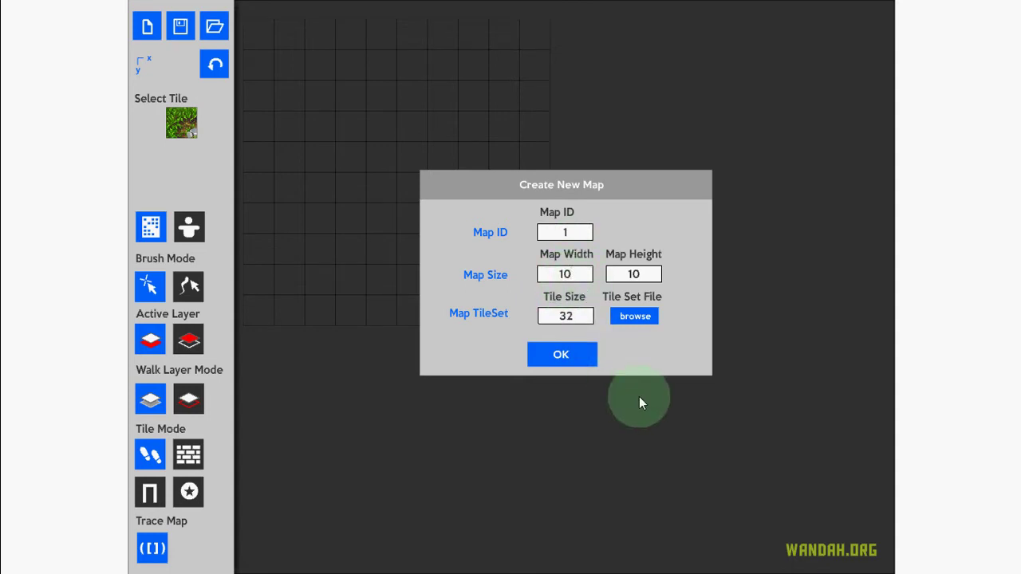
pyautogui.click(561, 274)
pyautogui.press('BackSpace')
pyautogui.write('5')
pyautogui.click(627, 409)
pyautogui.click(590, 275)
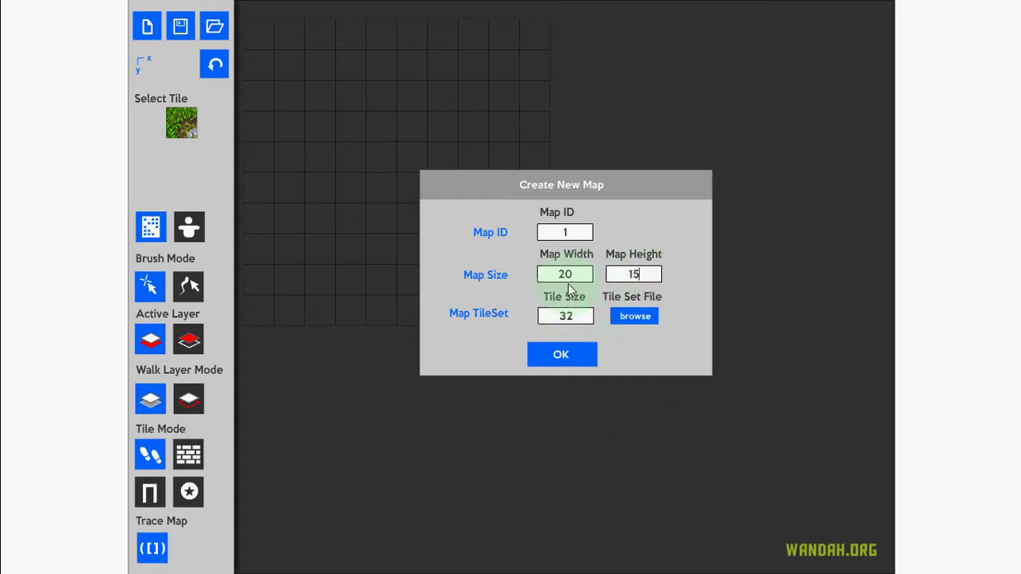
pyautogui.click(655, 277)
# Set the tile size to 32, load tileset_1 as the tile set file, and create the map
pyautogui.click(568, 316)
pyautogui.click(575, 316)
pyautogui.press('BackSpace')
pyautogui.write('2')
pyautogui.click(635, 365)
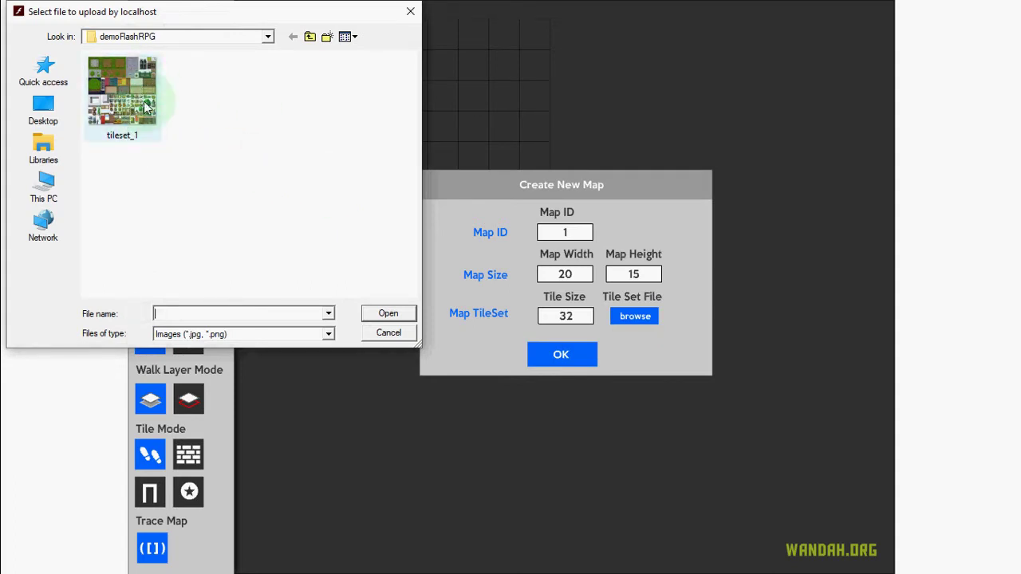
pyautogui.click(140, 115)
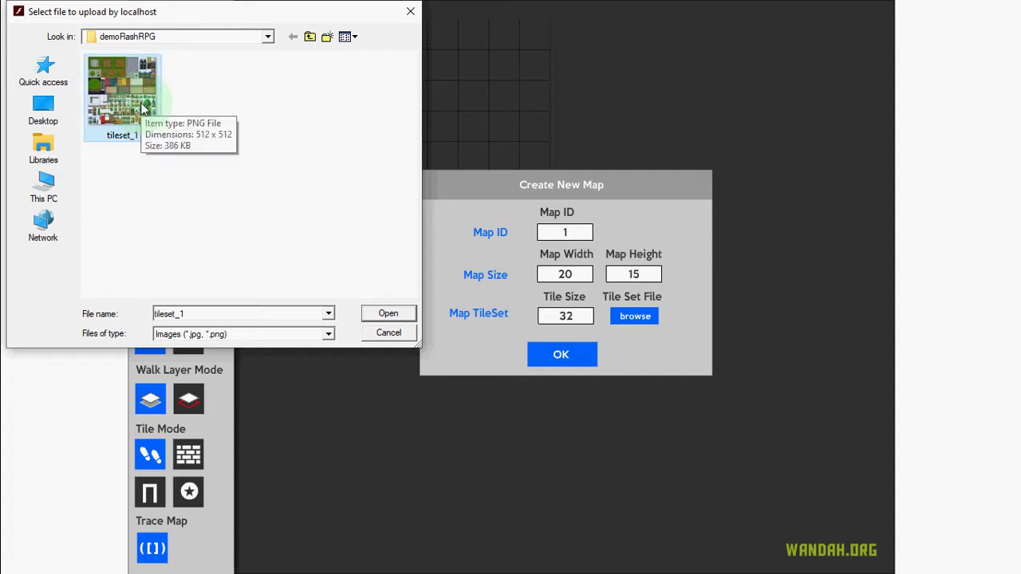
pyautogui.click(390, 314)
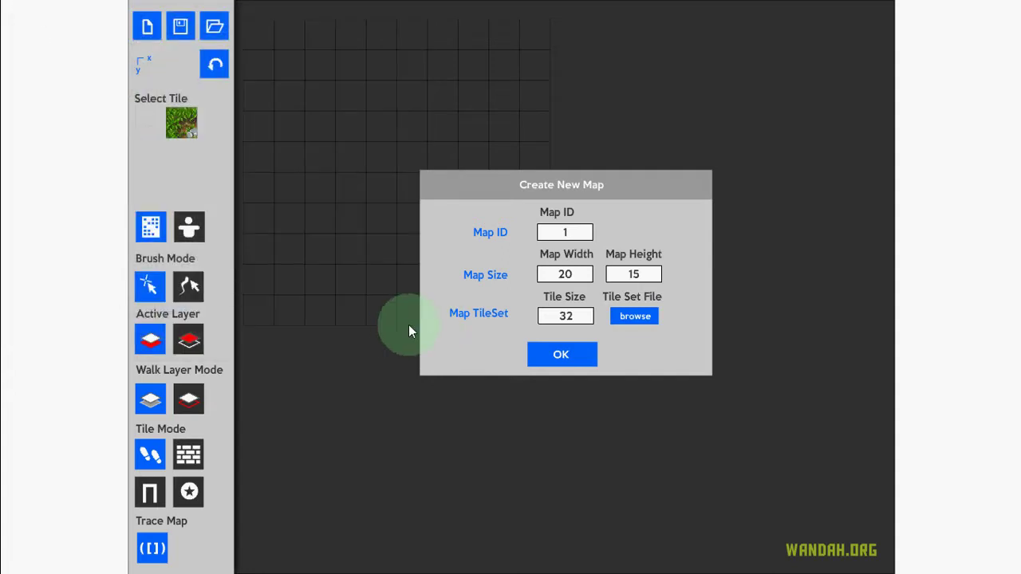
pyautogui.click(571, 361)
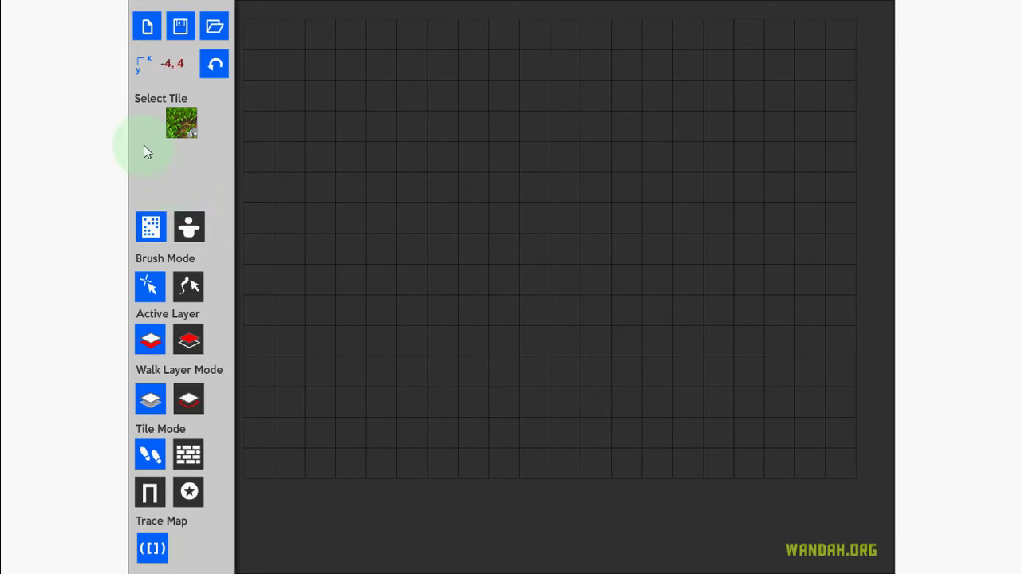
# Choose the plain grass tile from the middle of the large grass patch in the tileset
pyautogui.click(183, 128)
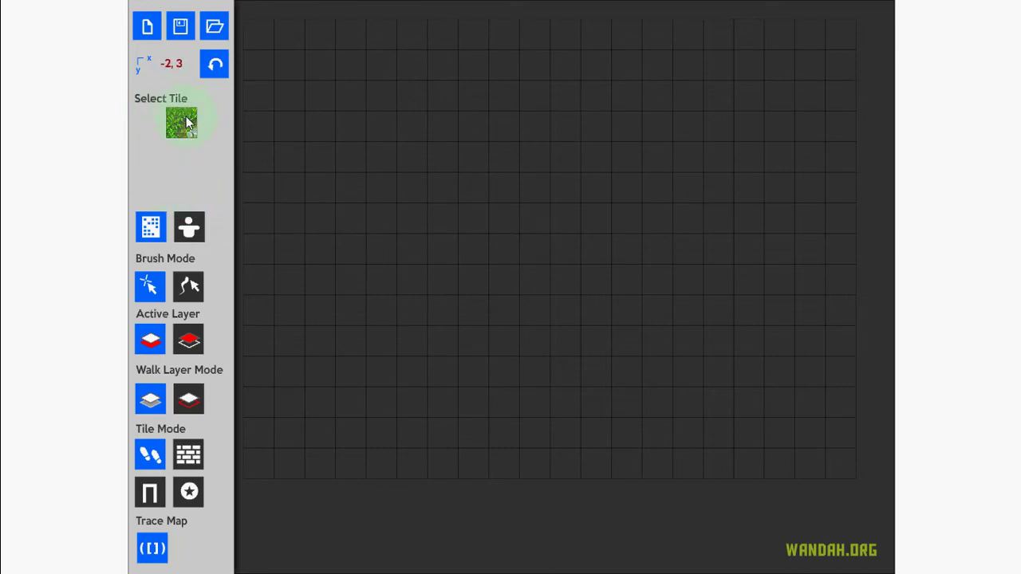
pyautogui.click(183, 127)
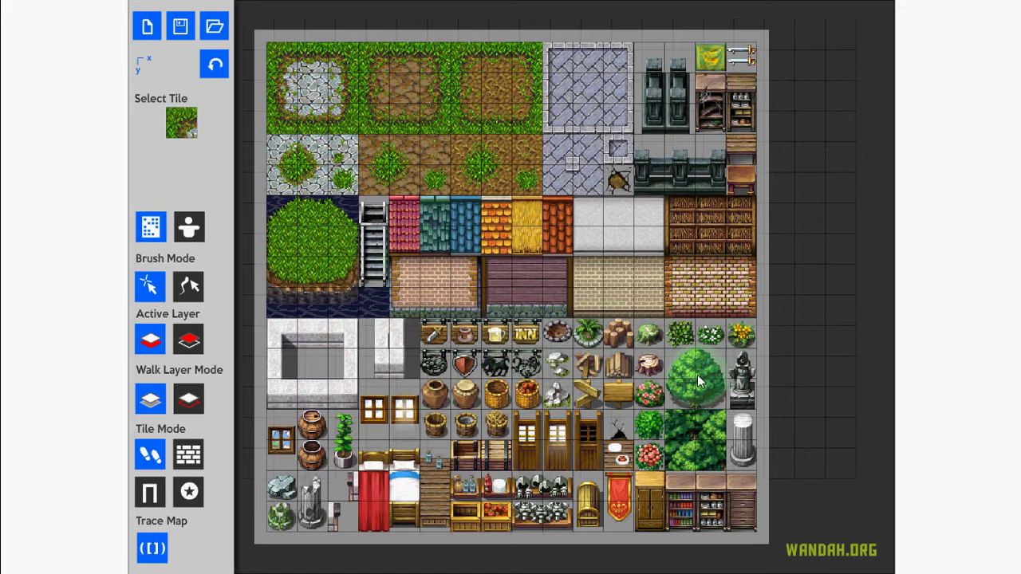
pyautogui.click(314, 252)
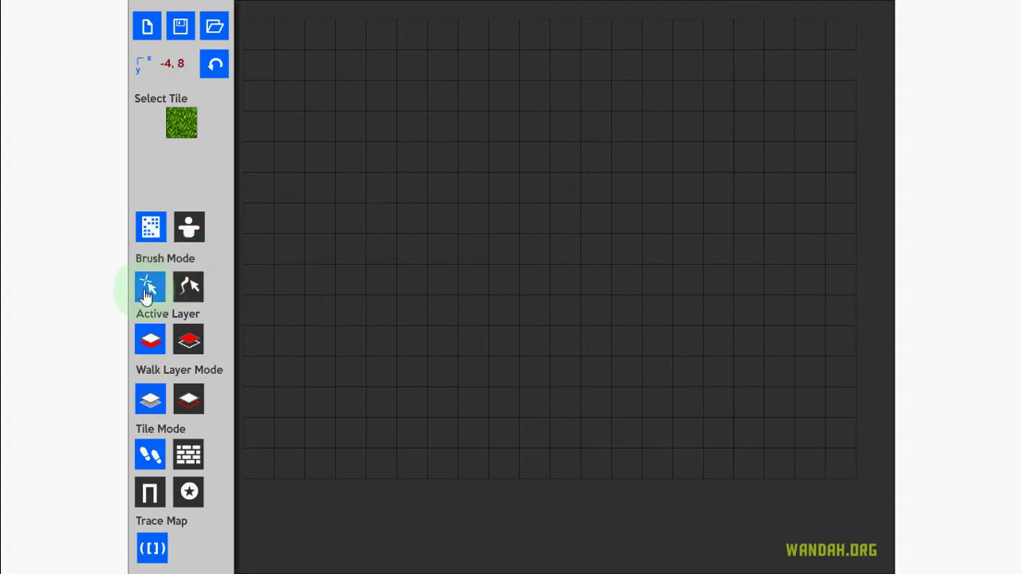
# Switch to the continuous brush and fill rows 5 to 9 of the map with the plain grass tile across its full width
pyautogui.moveTo(380, 198)
pyautogui.mouseDown()
pyautogui.moveTo(596, 192)
pyautogui.moveTo(605, 208)
pyautogui.moveTo(359, 215)
pyautogui.moveTo(280, 205)
pyautogui.moveTo(260, 191)
pyautogui.moveTo(326, 192)
pyautogui.moveTo(278, 194)
pyautogui.moveTo(263, 216)
pyautogui.moveTo(452, 226)
pyautogui.moveTo(773, 227)
pyautogui.moveTo(842, 214)
pyautogui.moveTo(839, 197)
pyautogui.moveTo(635, 192)
pyautogui.moveTo(758, 197)
pyautogui.mouseUp()
pyautogui.click(189, 287)
pyautogui.moveTo(281, 250); pyautogui.dragTo(825, 250)
pyautogui.moveTo(404, 247); pyautogui.dragTo(320, 246)
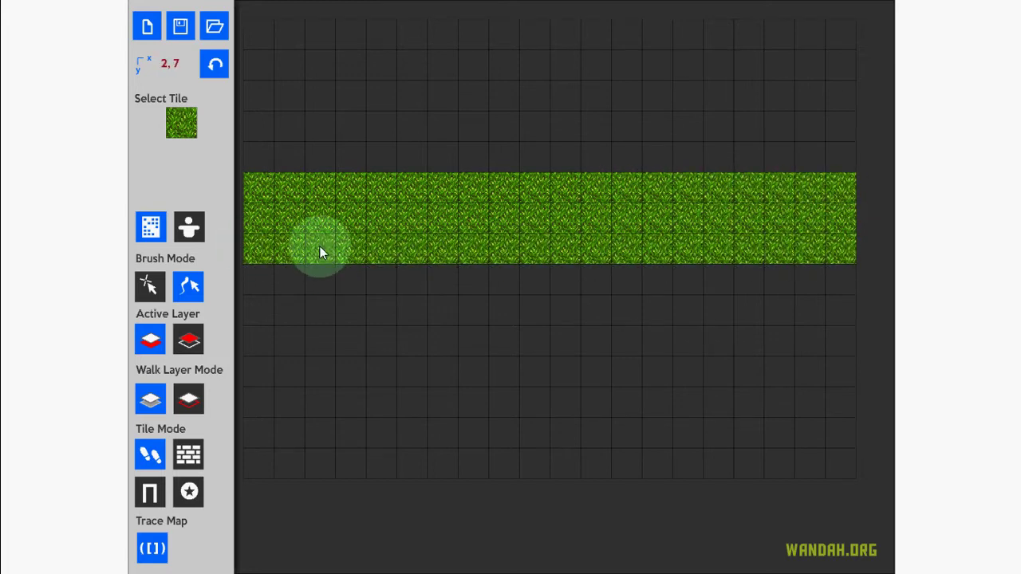
pyautogui.moveTo(248, 277)
pyautogui.mouseDown()
pyautogui.moveTo(818, 275)
pyautogui.moveTo(842, 283)
pyautogui.moveTo(813, 311)
pyautogui.moveTo(255, 287)
pyautogui.mouseUp()
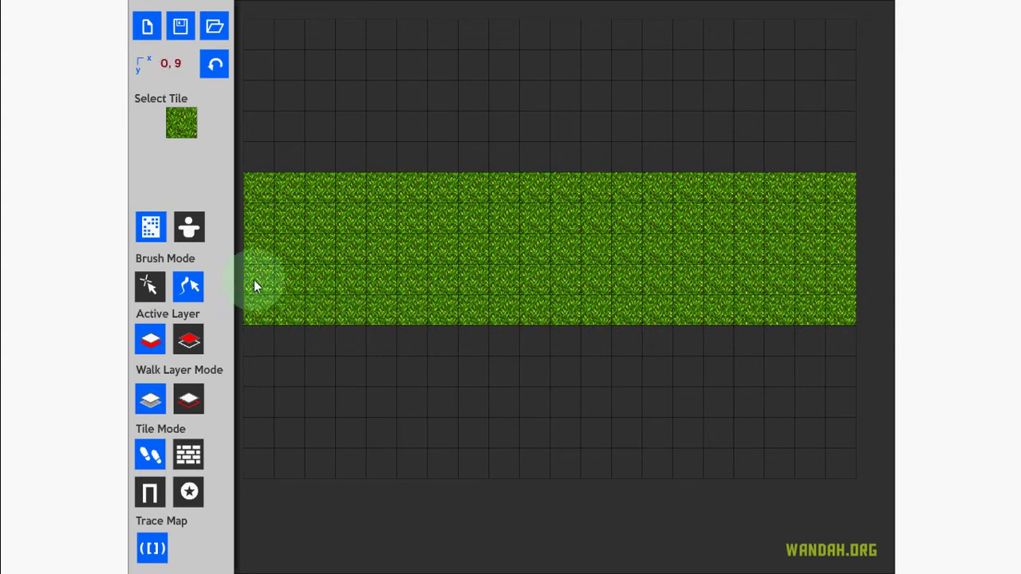
# Undo the last few grass tiles and fill the map with grass from row 0 down to row 11
pyautogui.click(215, 66)
pyautogui.click(215, 65)
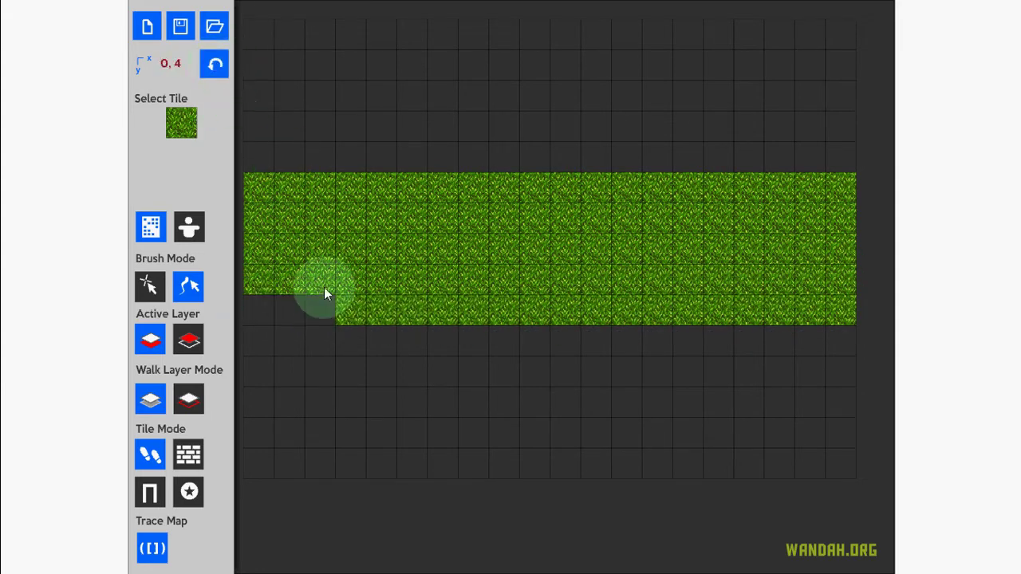
pyautogui.moveTo(296, 314)
pyautogui.mouseDown()
pyautogui.moveTo(267, 308)
pyautogui.moveTo(265, 335)
pyautogui.moveTo(847, 340)
pyautogui.moveTo(422, 342)
pyautogui.mouseUp()
pyautogui.click(287, 371)
pyautogui.moveTo(259, 368)
pyautogui.mouseDown()
pyautogui.moveTo(837, 367)
pyautogui.moveTo(744, 343)
pyautogui.mouseUp()
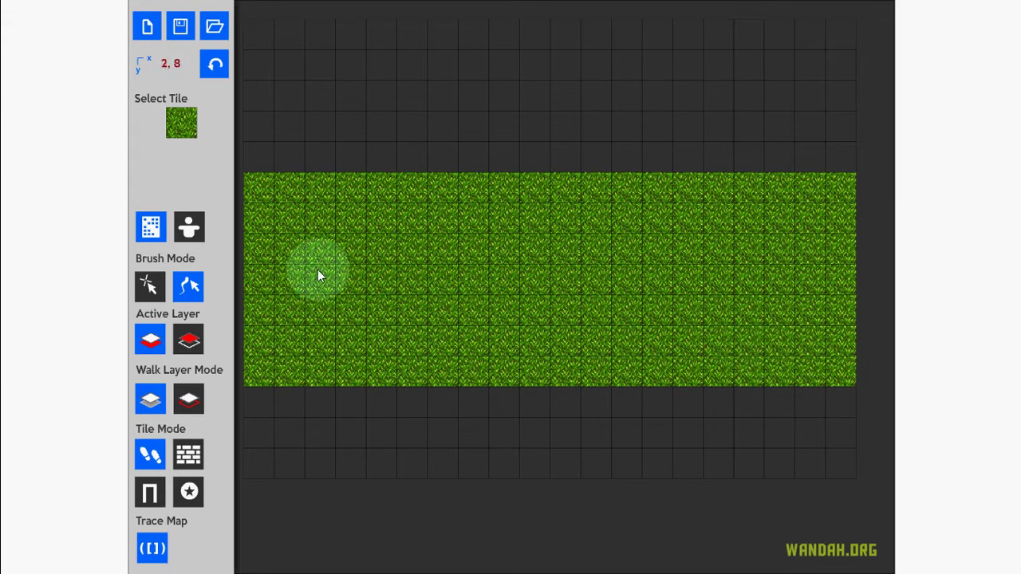
pyautogui.moveTo(265, 169)
pyautogui.mouseDown()
pyautogui.moveTo(268, 41)
pyautogui.moveTo(850, 35)
pyautogui.moveTo(827, 173)
pyautogui.moveTo(791, 149)
pyautogui.moveTo(802, 72)
pyautogui.moveTo(812, 92)
pyautogui.moveTo(791, 87)
pyautogui.moveTo(780, 63)
pyautogui.moveTo(595, 62)
pyautogui.moveTo(470, 45)
pyautogui.moveTo(473, 32)
pyautogui.moveTo(279, 60)
pyautogui.moveTo(649, 69)
pyautogui.moveTo(736, 93)
pyautogui.moveTo(569, 101)
pyautogui.moveTo(321, 90)
pyautogui.moveTo(295, 100)
pyautogui.moveTo(295, 126)
pyautogui.moveTo(769, 130)
pyautogui.moveTo(760, 154)
pyautogui.moveTo(282, 160)
pyautogui.moveTo(542, 129)
pyautogui.mouseUp()
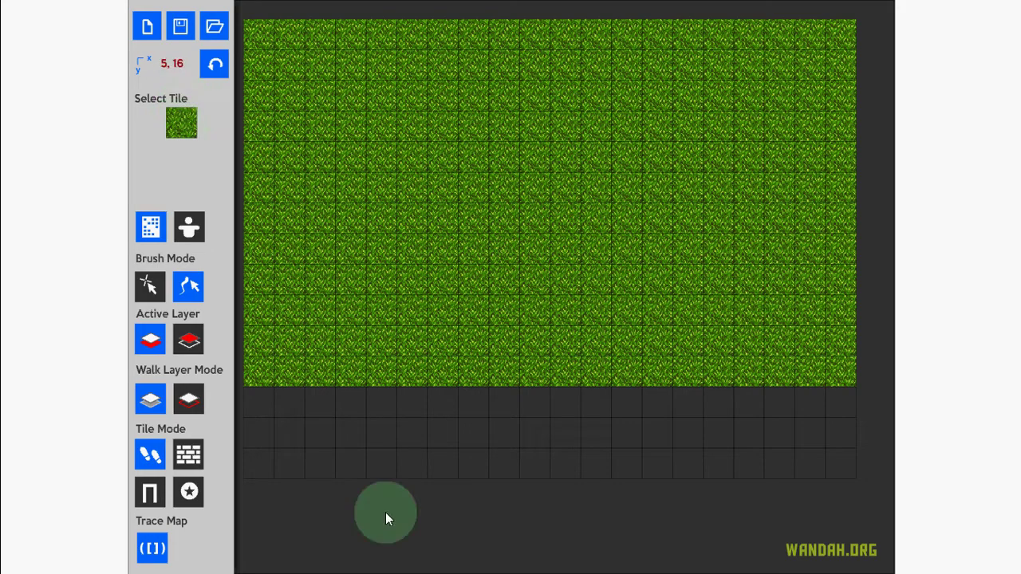
# Paint the shoreline across the full map width, with the grass-edge tile along row 11 and the bank-to-water tile along row 12
pyautogui.click(183, 130)
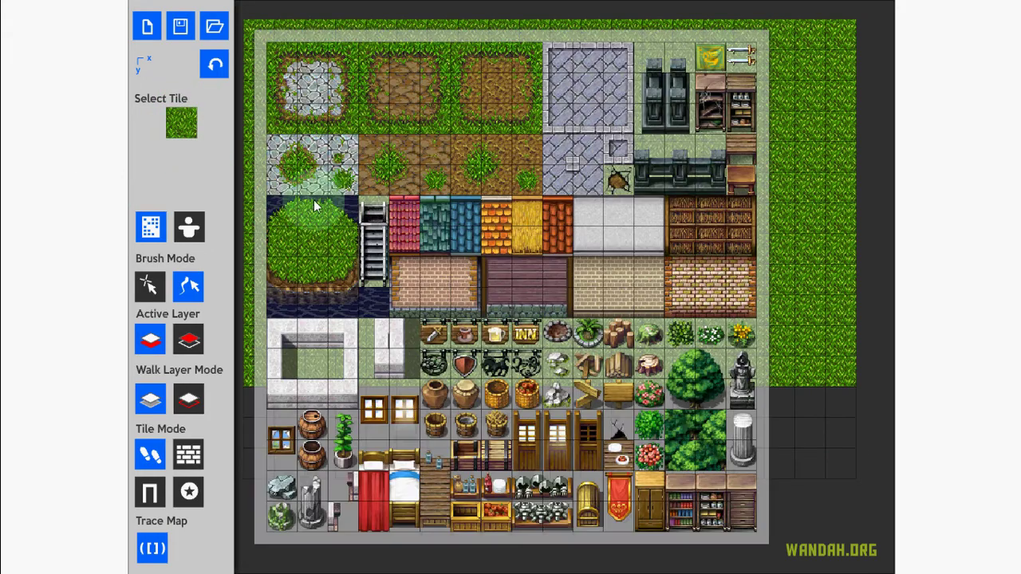
pyautogui.click(284, 281)
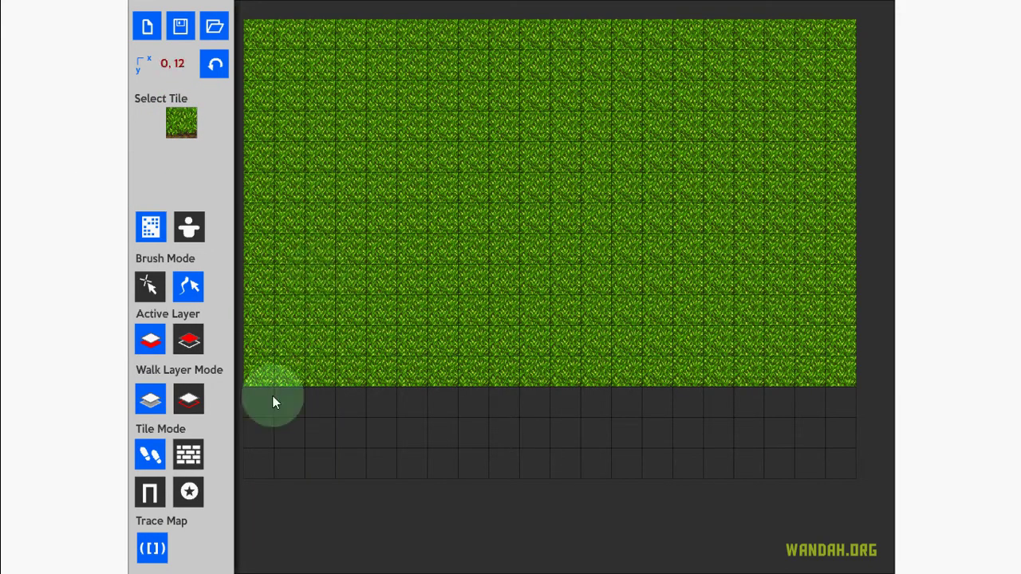
pyautogui.moveTo(256, 376)
pyautogui.mouseDown()
pyautogui.moveTo(642, 390)
pyautogui.moveTo(835, 378)
pyautogui.mouseUp()
pyautogui.click(174, 128)
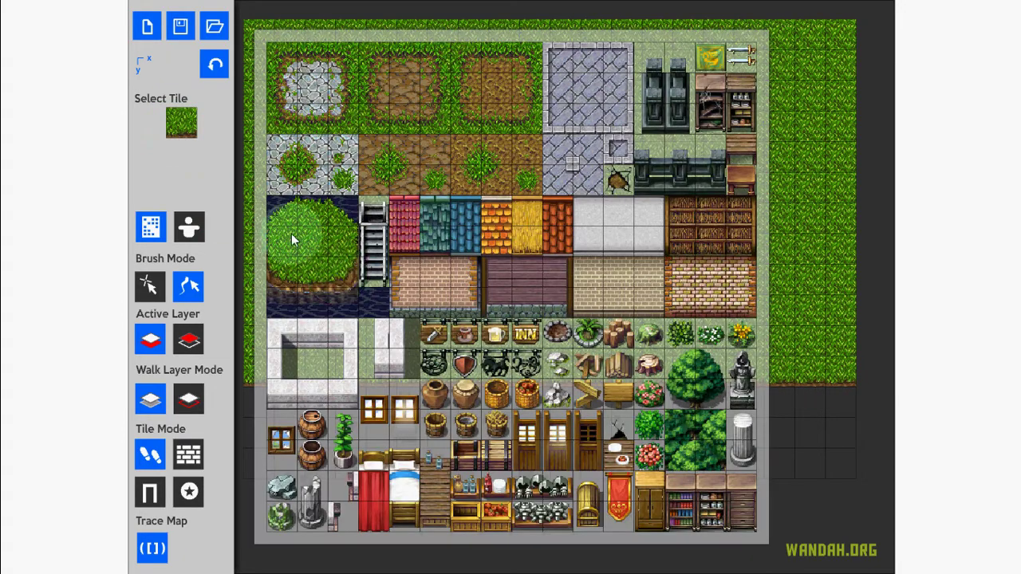
pyautogui.click(304, 305)
pyautogui.moveTo(261, 398); pyautogui.dragTo(841, 398)
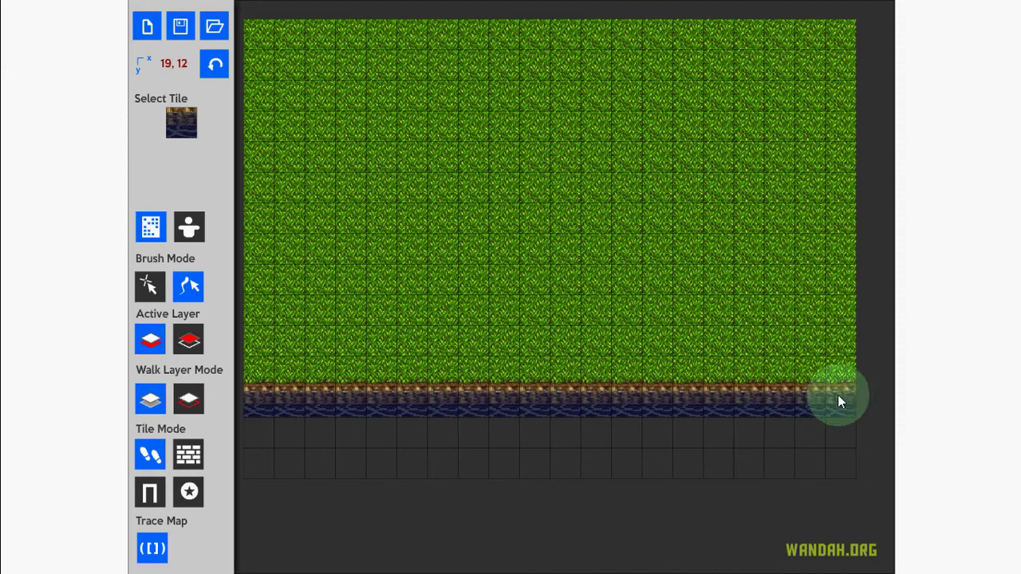
# Fill the two lowest map rows, 13 and 14, with the plain dark water tile
pyautogui.click(189, 142)
pyautogui.click(371, 301)
pyautogui.moveTo(276, 436)
pyautogui.mouseDown()
pyautogui.moveTo(833, 437)
pyautogui.moveTo(829, 469)
pyautogui.moveTo(759, 476)
pyautogui.moveTo(263, 467)
pyautogui.mouseUp()
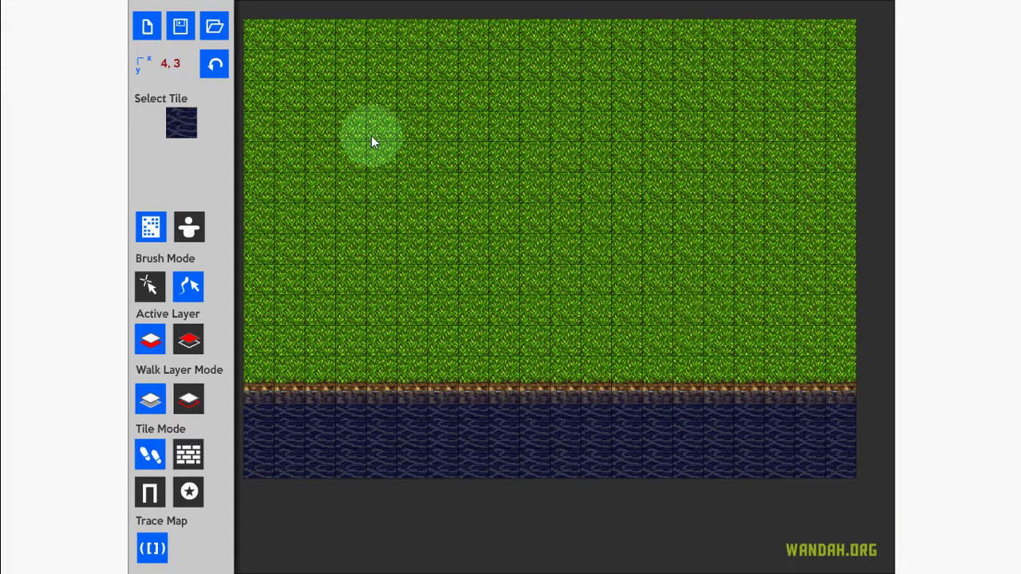
# Paint a stone path from column 4 to 16, with the grassy upper-edge tile on row 7 and plain stone on row 8
pyautogui.click(181, 128)
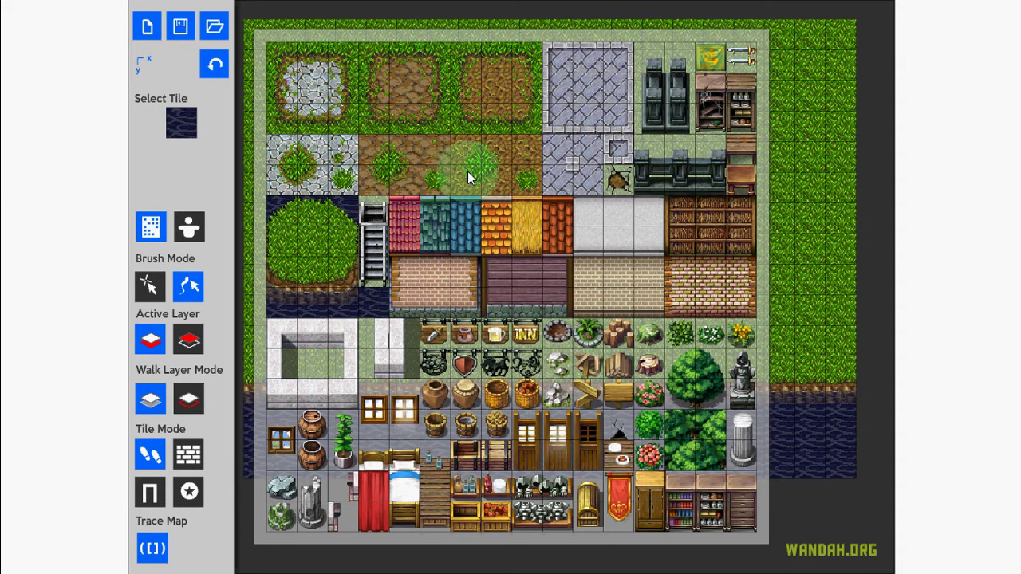
pyautogui.click(314, 71)
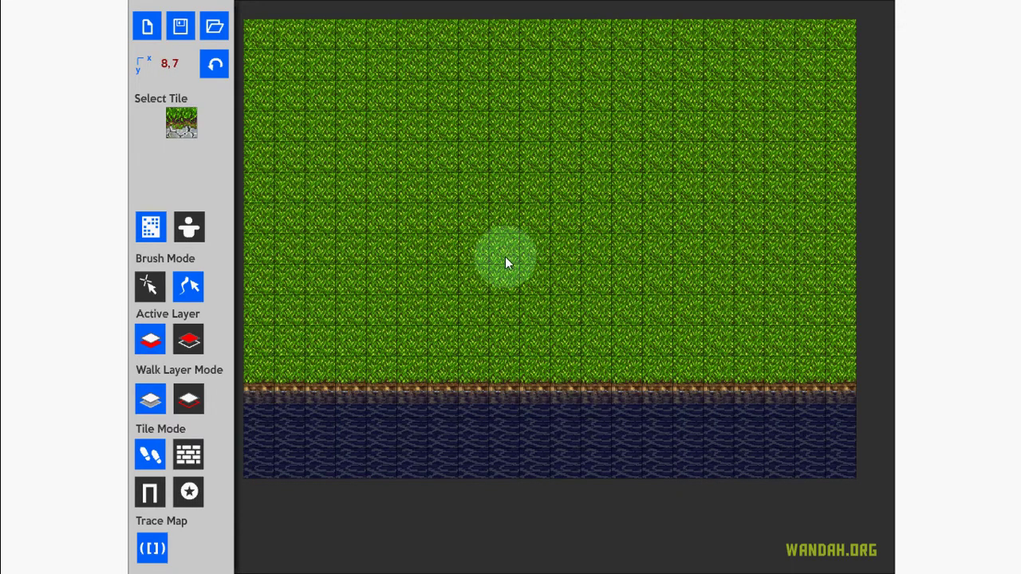
pyautogui.moveTo(380, 257); pyautogui.dragTo(740, 255)
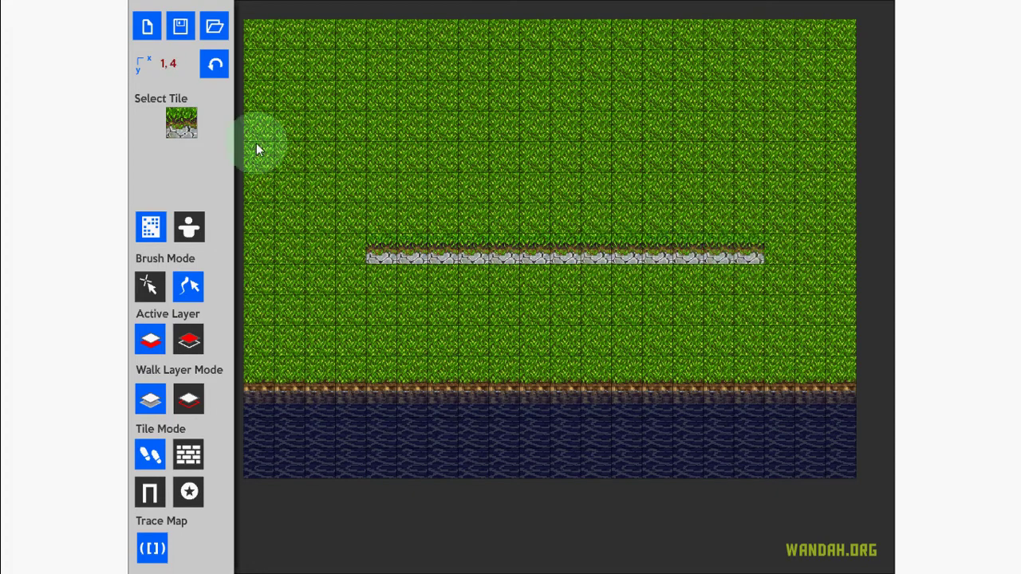
pyautogui.click(184, 126)
pyautogui.click(315, 112)
pyautogui.moveTo(383, 279); pyautogui.dragTo(737, 285)
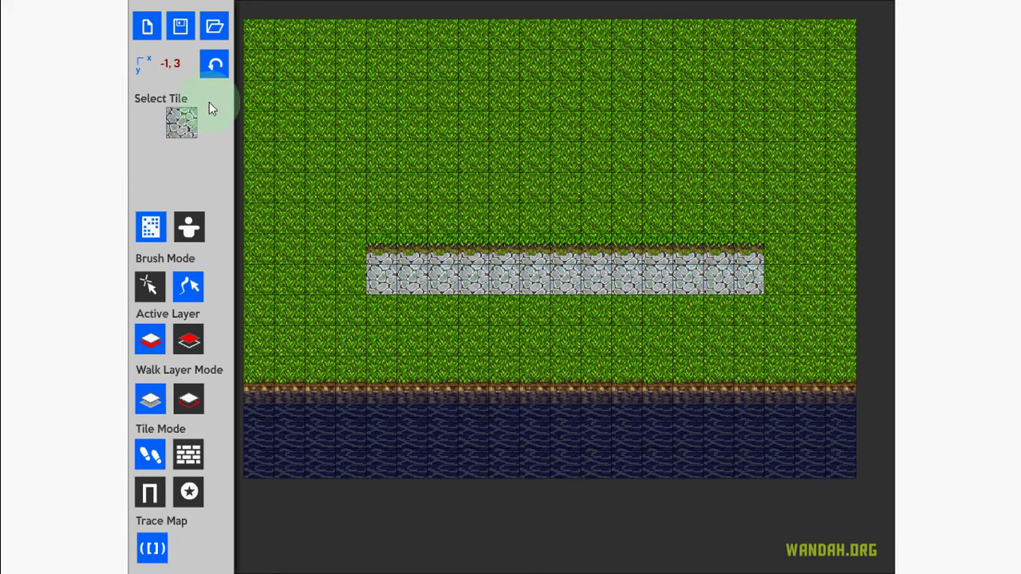
# Paint the path's lower edge along row 9 with the stone tile bordered by grass below, starting at column 4
pyautogui.click(182, 122)
pyautogui.click(313, 122)
pyautogui.moveTo(395, 306)
pyautogui.mouseDown()
pyautogui.moveTo(858, 307)
pyautogui.moveTo(917, 236)
pyautogui.moveTo(743, 242)
pyautogui.moveTo(690, 268)
pyautogui.moveTo(793, 278)
pyautogui.mouseUp()
# Repair the stone path and extend it to the map's right edge with the upper-edge tile on row 7 and plain stone on row 8
pyautogui.click(170, 137)
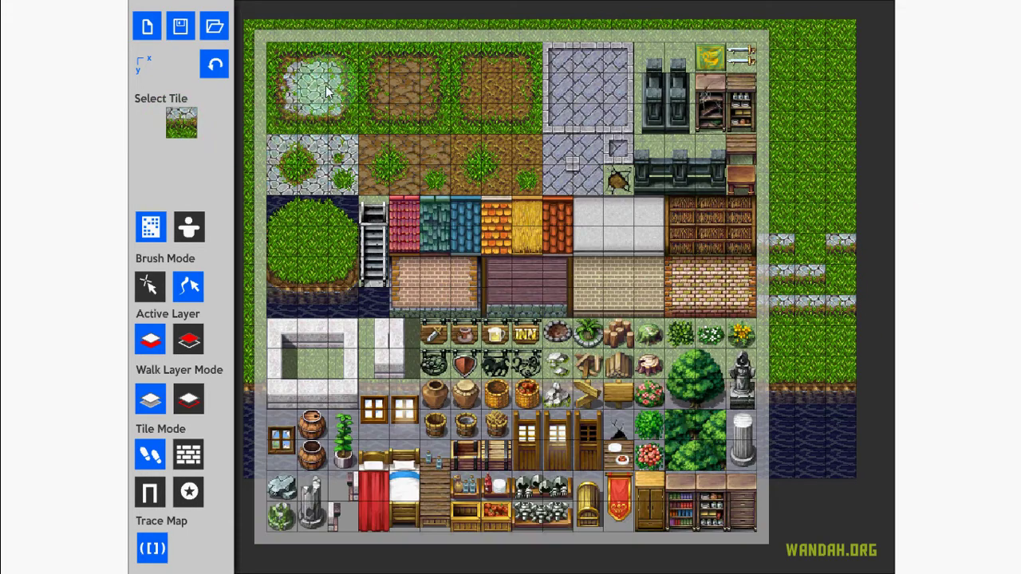
pyautogui.click(407, 136)
pyautogui.moveTo(596, 249); pyautogui.dragTo(728, 261)
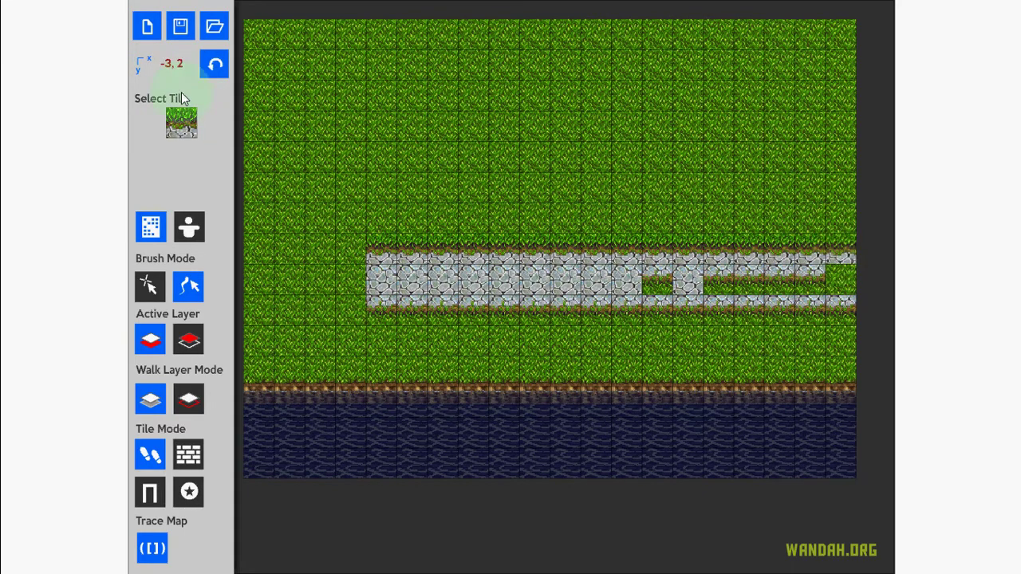
pyautogui.click(181, 122)
pyautogui.click(318, 97)
pyautogui.moveTo(660, 284); pyautogui.dragTo(852, 282)
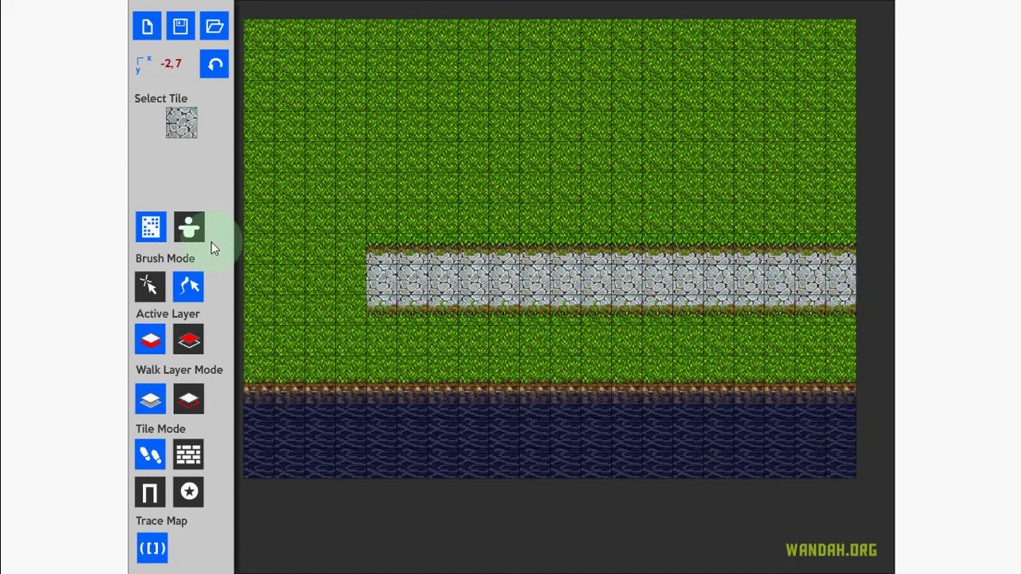
# Close the stone path's left end in column 3 with the upper-left corner, left-edge and lower-left corner tiles on rows 7 to 9
pyautogui.click(182, 122)
pyautogui.click(292, 74)
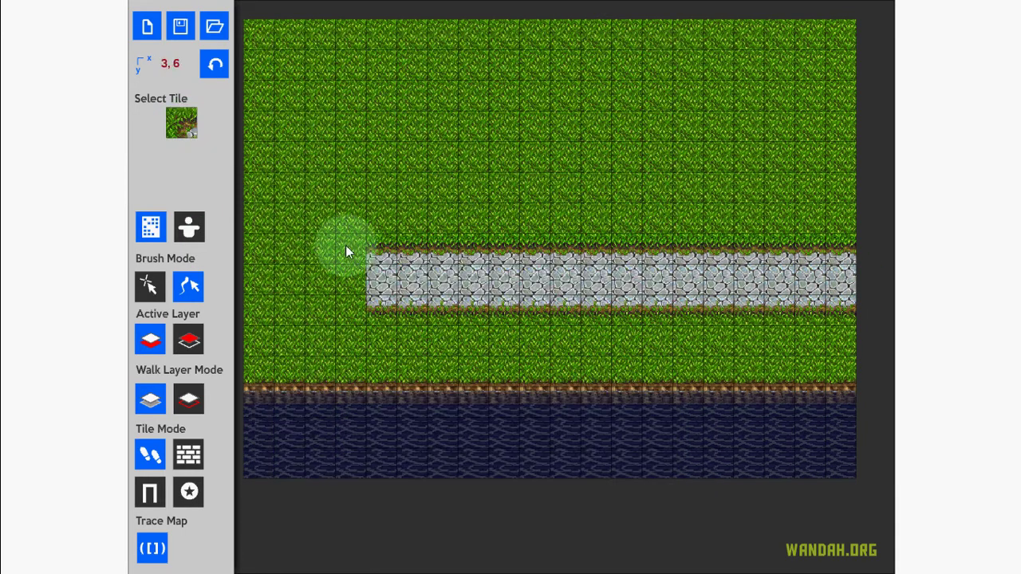
pyautogui.click(350, 256)
pyautogui.click(181, 127)
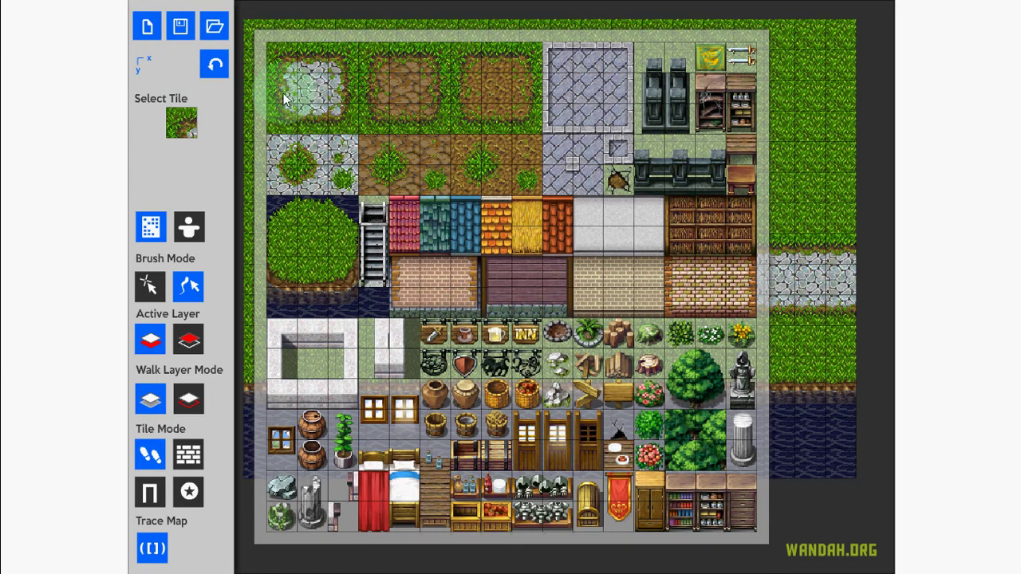
pyautogui.click(284, 92)
pyautogui.click(357, 286)
pyautogui.click(183, 121)
pyautogui.click(292, 114)
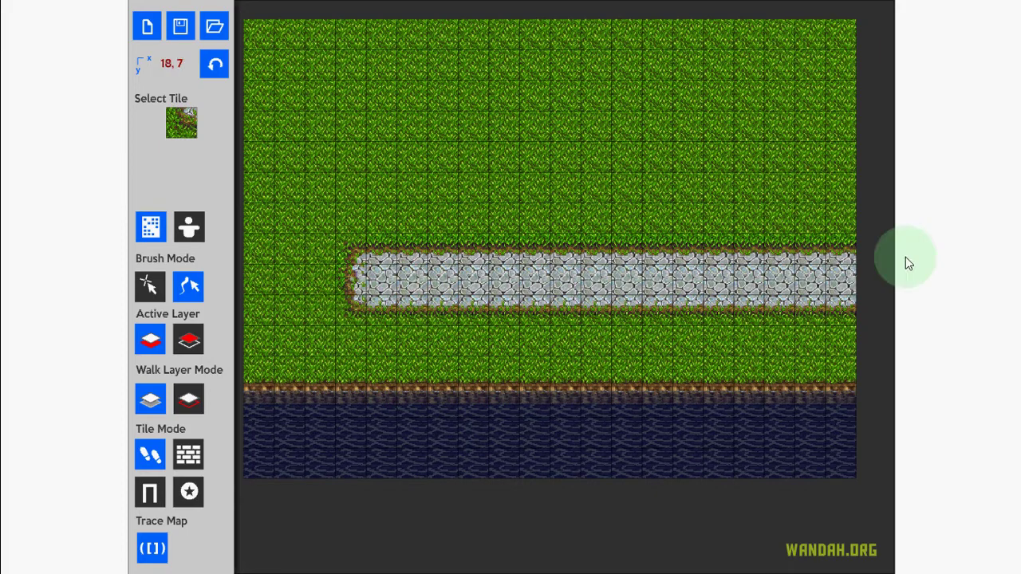
# Make the upper layer active and assemble a round tree from its four tiles in columns 1 and 2, rows 1 and 2
pyautogui.click(181, 122)
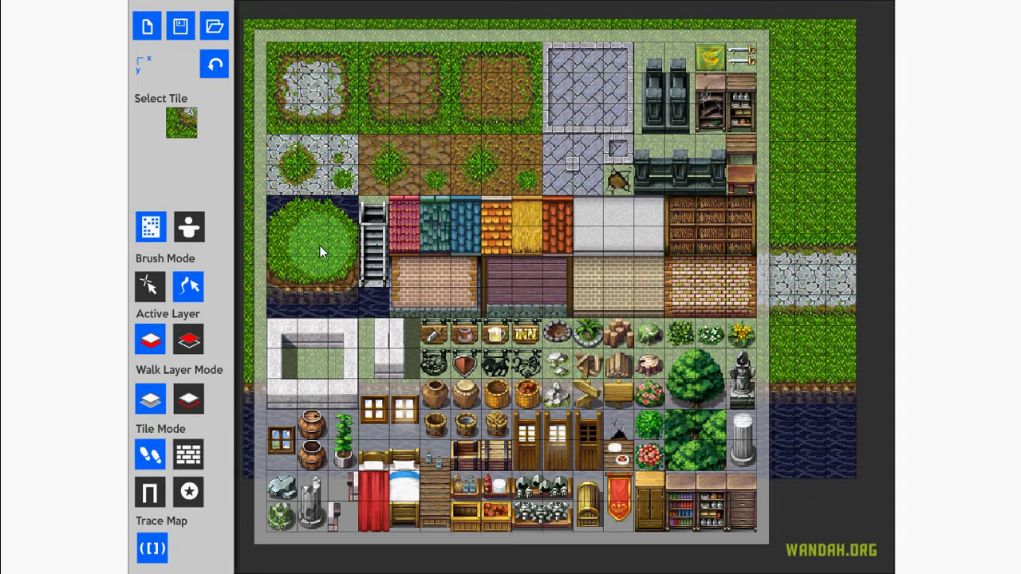
pyautogui.moveTo(294, 232); pyautogui.dragTo(295, 261)
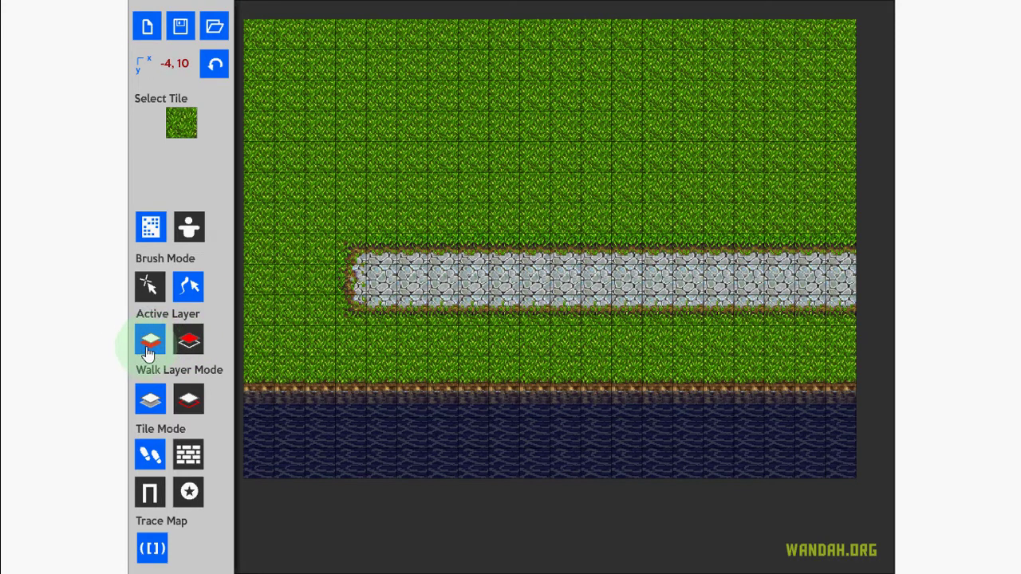
pyautogui.click(191, 345)
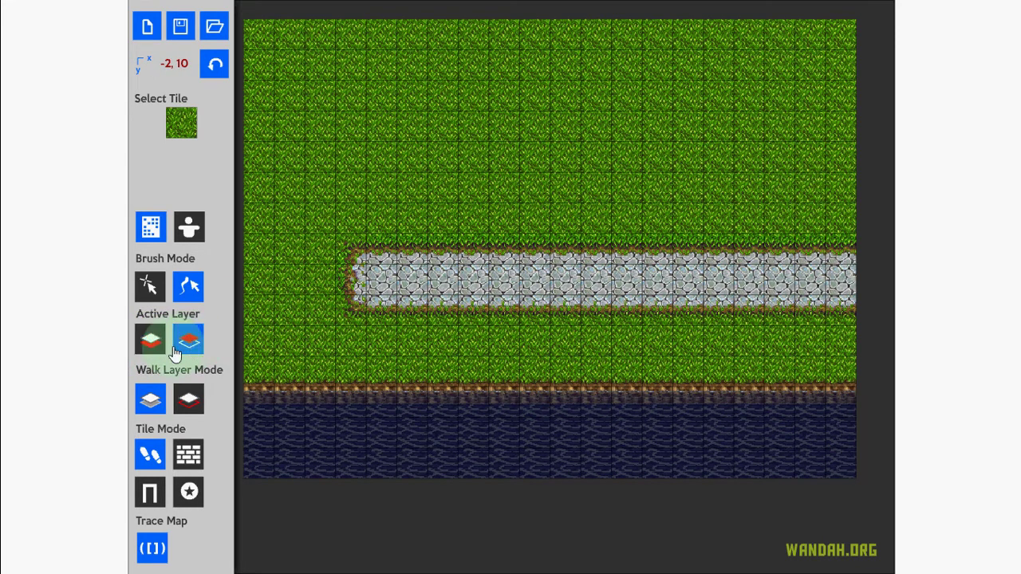
pyautogui.click(181, 126)
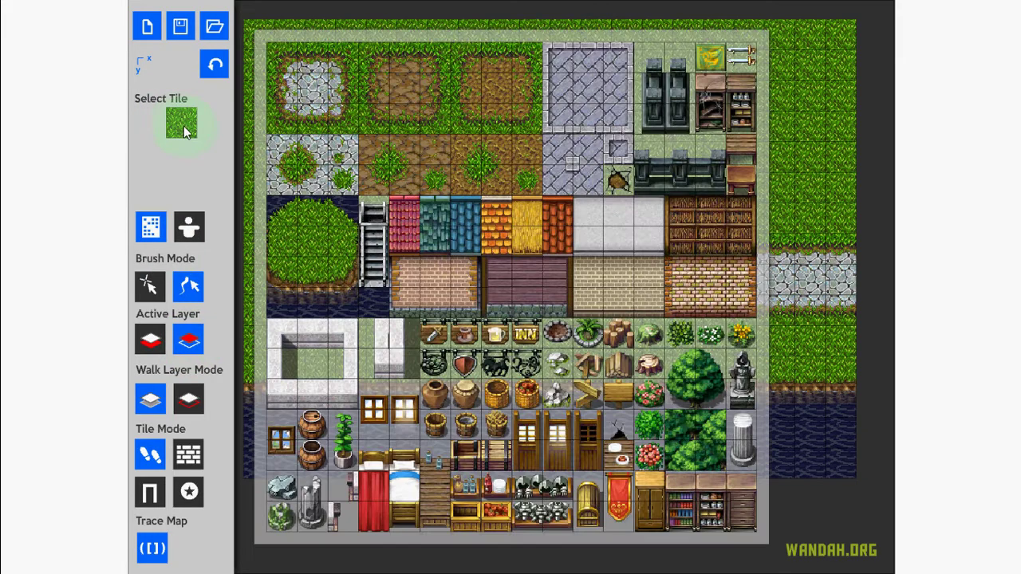
pyautogui.click(683, 362)
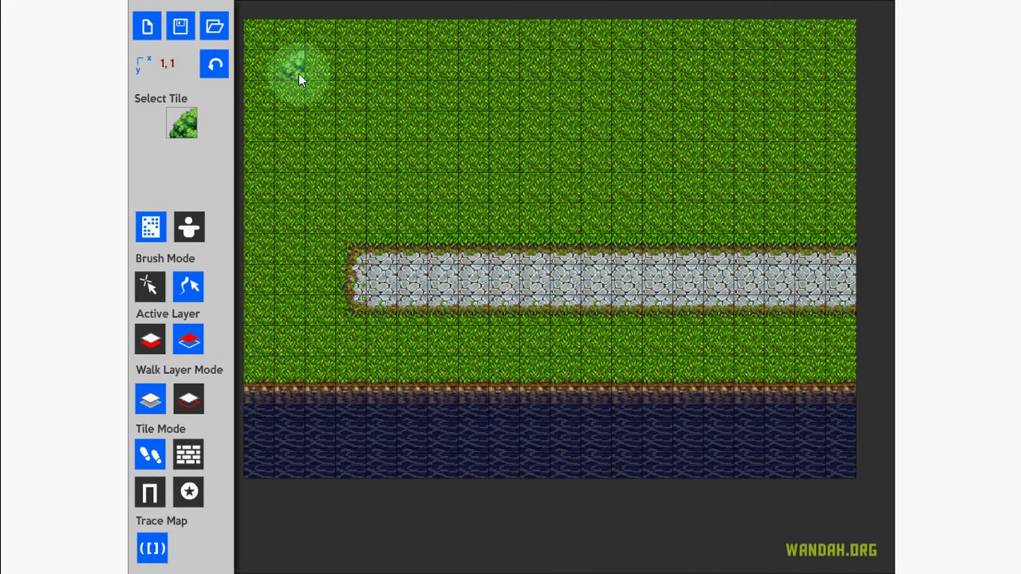
pyautogui.click(196, 125)
pyautogui.click(682, 357)
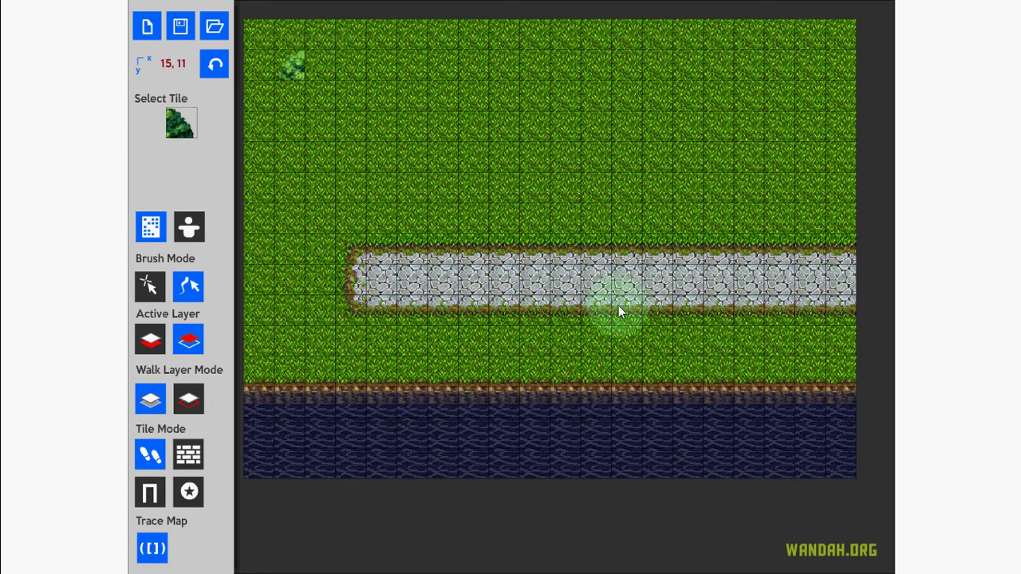
pyautogui.click(196, 125)
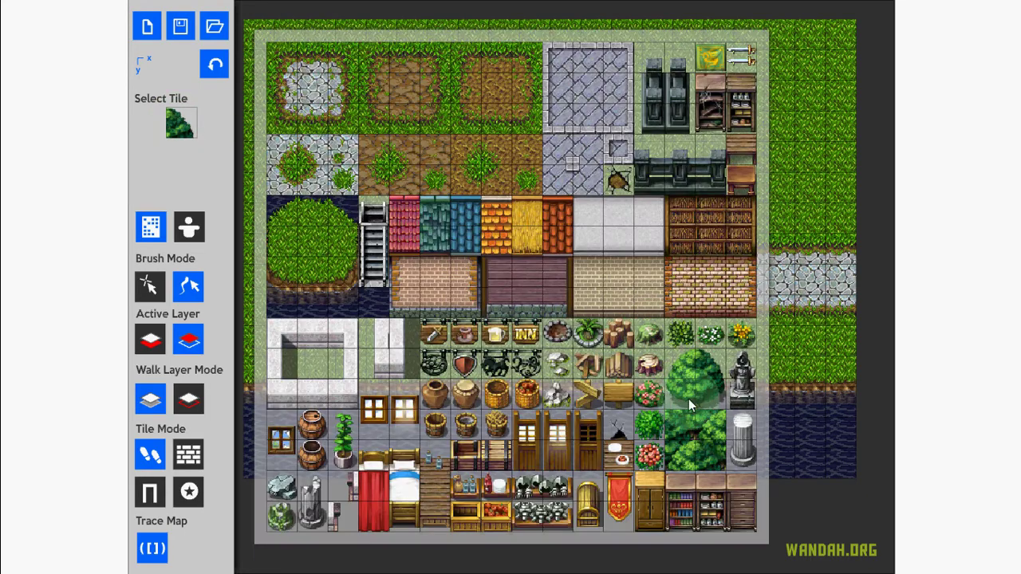
pyautogui.click(702, 408)
pyautogui.click(183, 124)
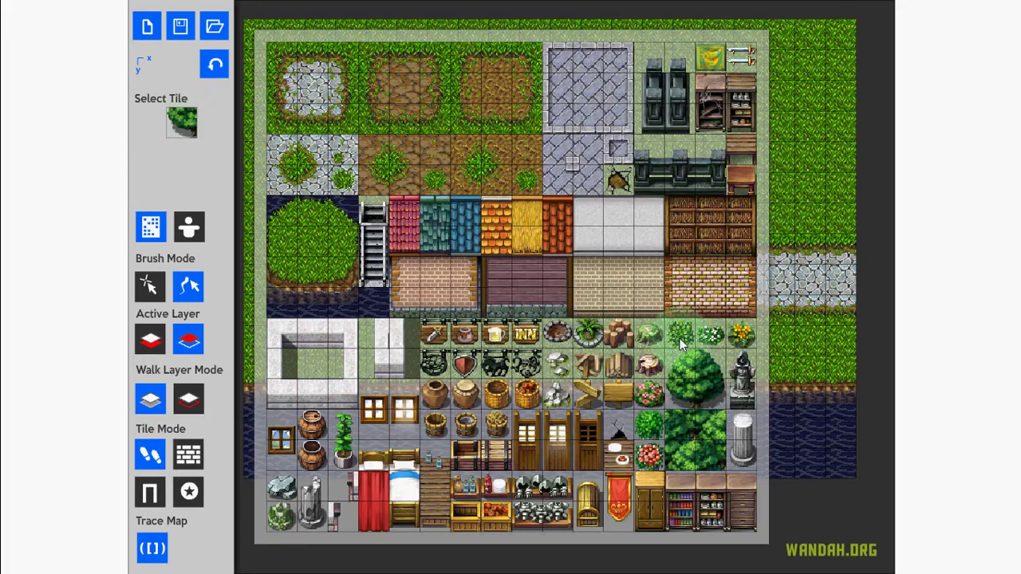
pyautogui.click(716, 407)
pyautogui.click(289, 93)
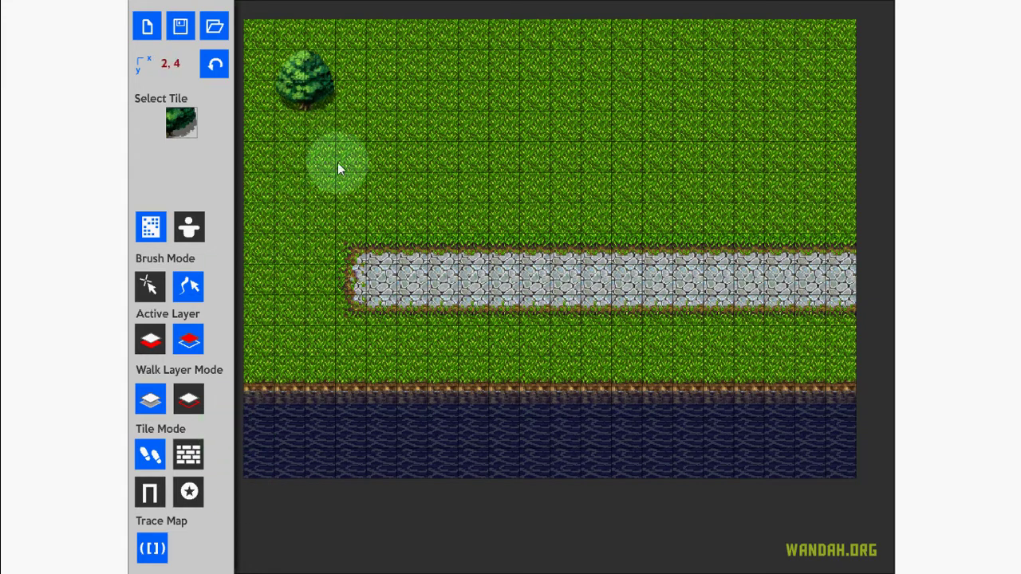
# Assemble a second round tree from its four tiles in columns 3 and 4, rows 4 and 5, above the path's left end
pyautogui.click(181, 123)
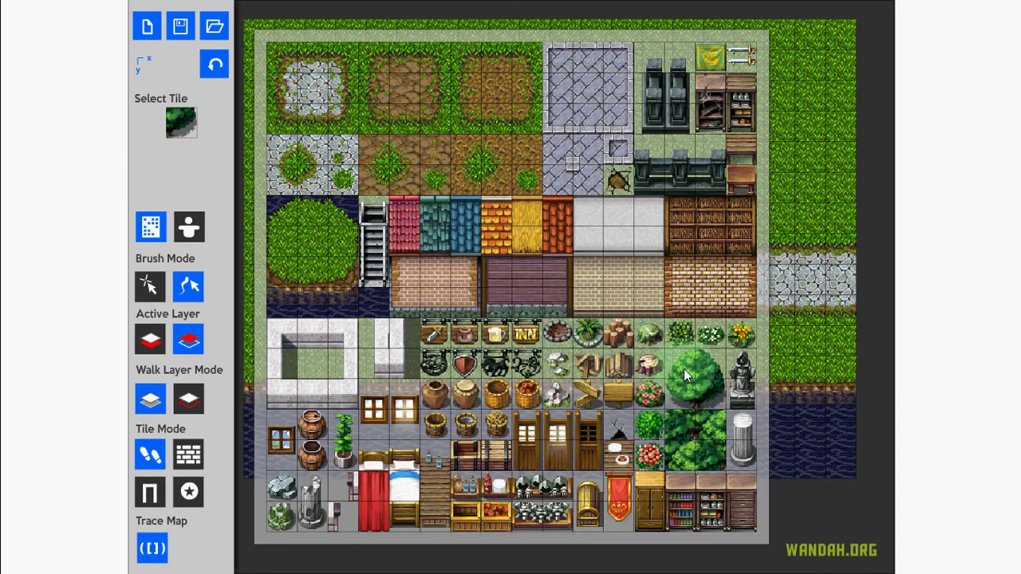
pyautogui.click(683, 368)
pyautogui.click(192, 126)
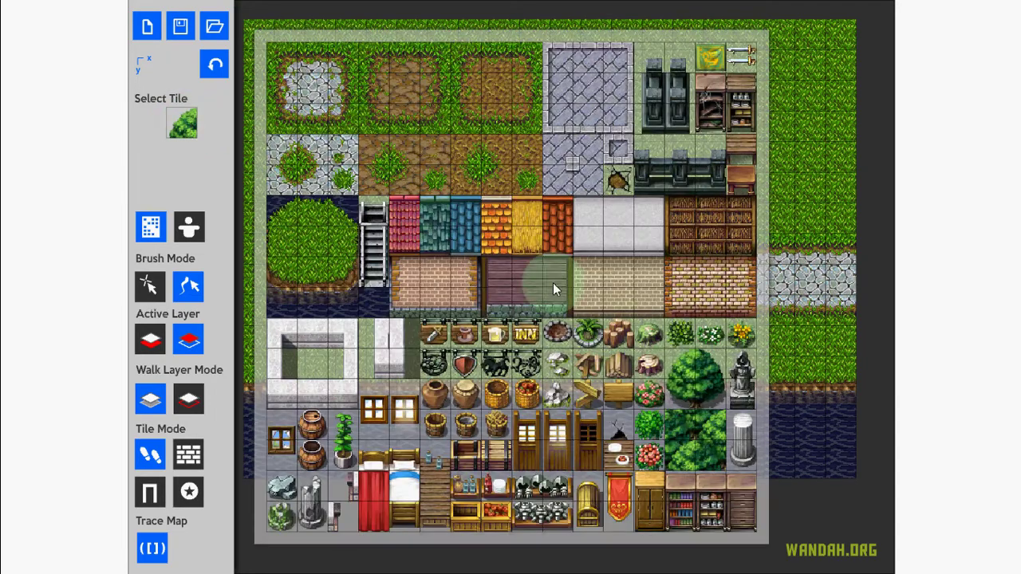
pyautogui.click(697, 365)
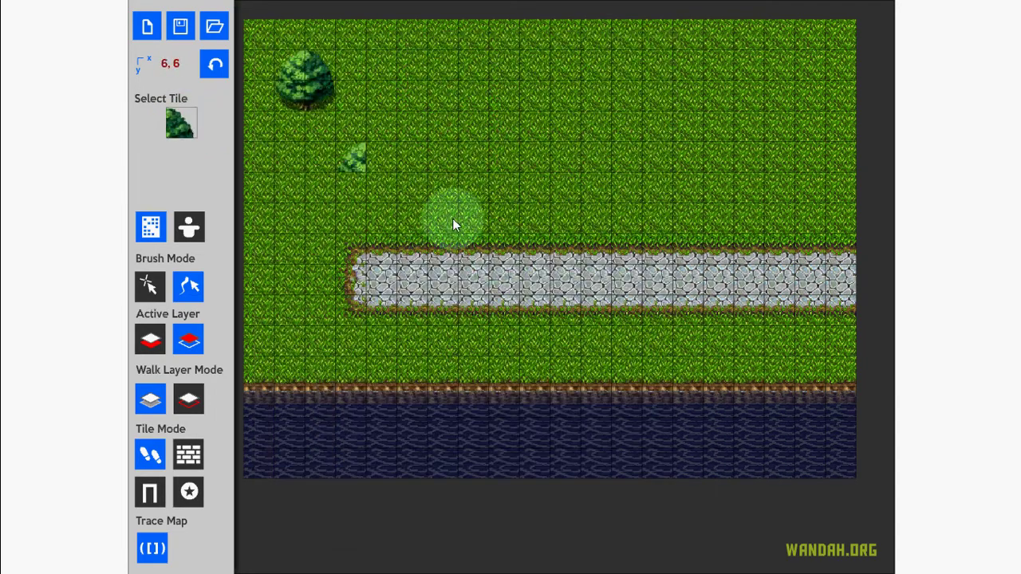
pyautogui.click(187, 132)
pyautogui.click(666, 384)
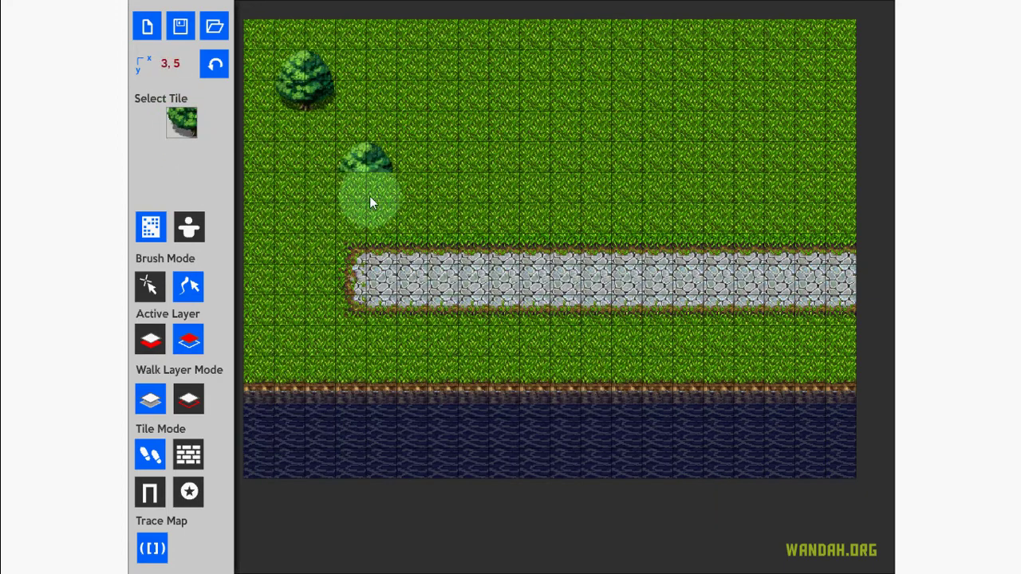
pyautogui.click(182, 122)
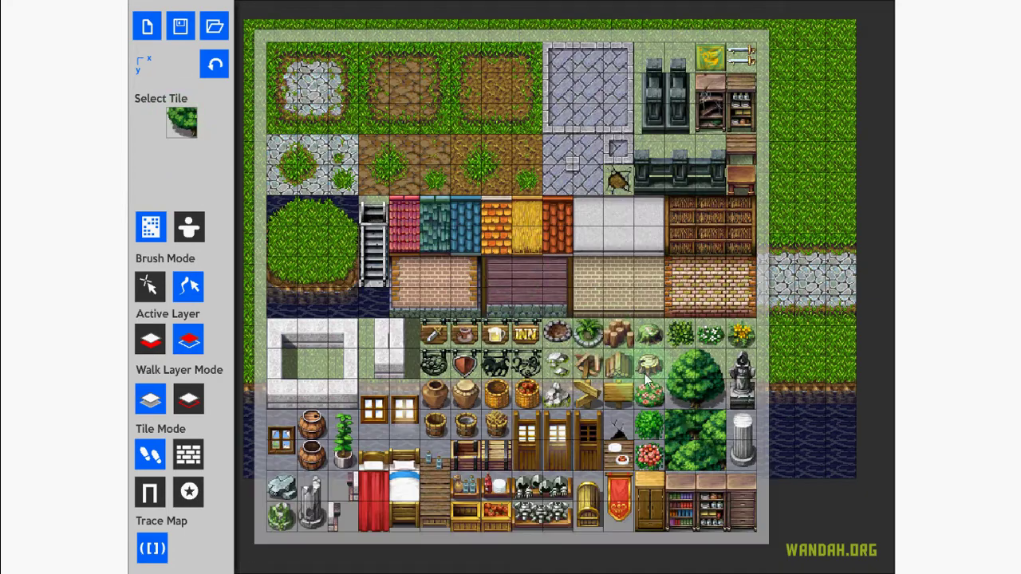
pyautogui.click(710, 388)
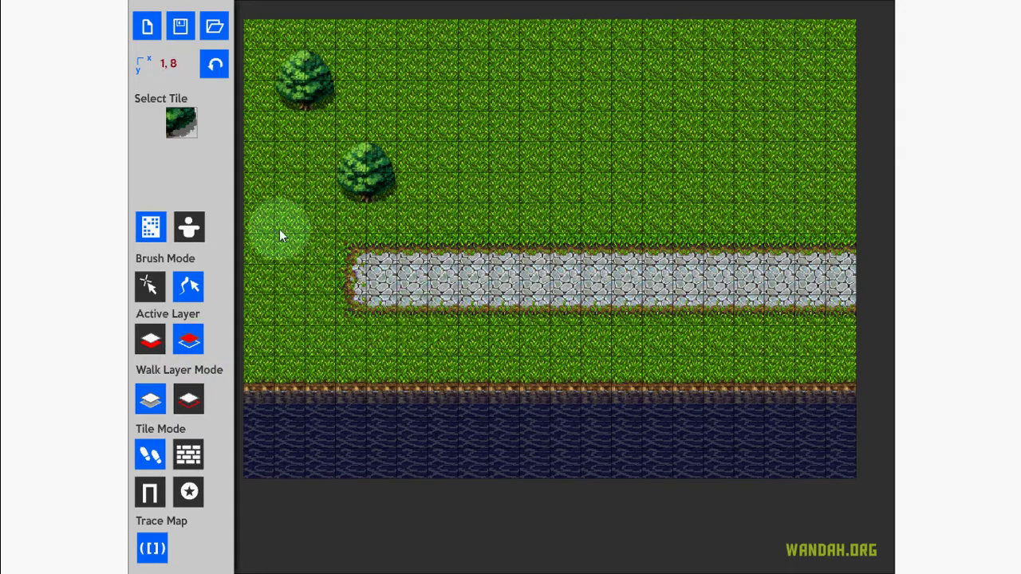
# Place a tree stump at column 3, row 1, and a wooden signpost at column 18, row 6, above the stone path
pyautogui.click(181, 120)
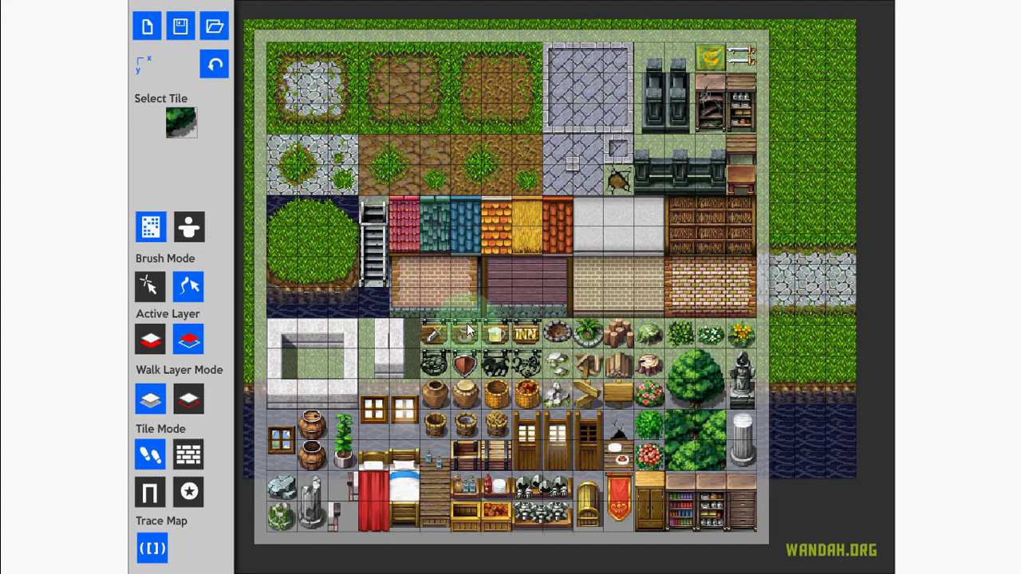
pyautogui.click(651, 367)
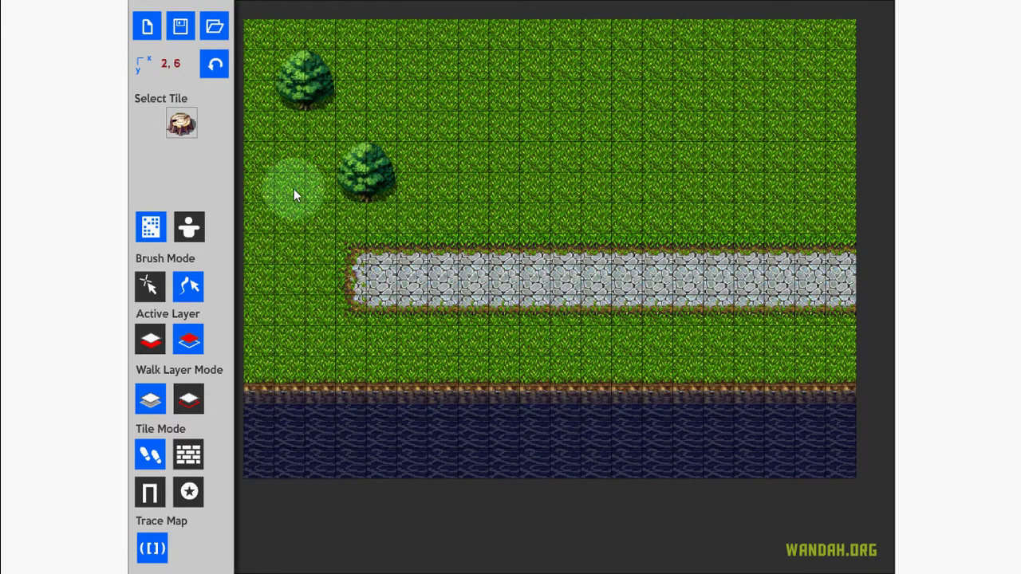
pyautogui.click(350, 66)
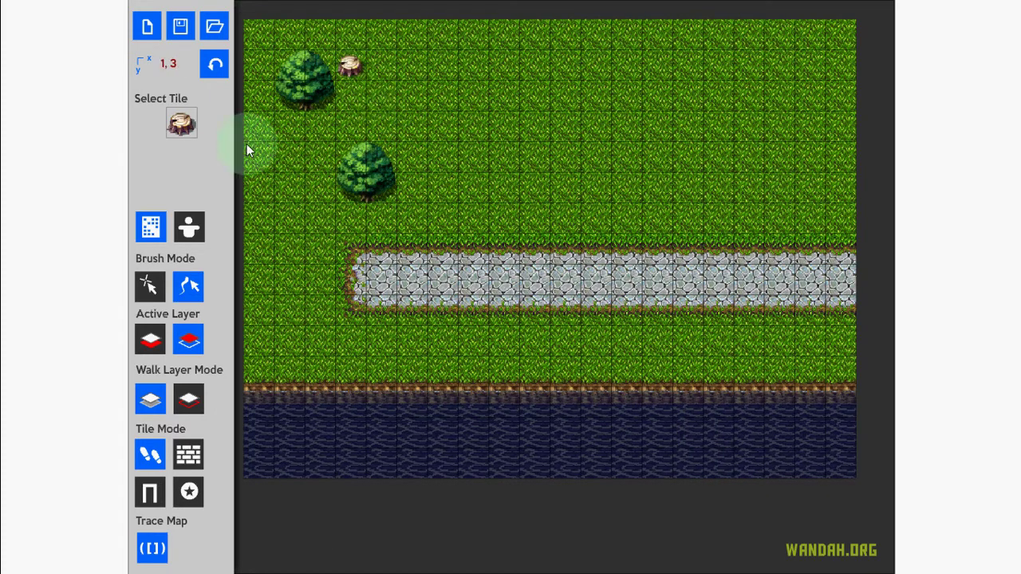
pyautogui.click(198, 137)
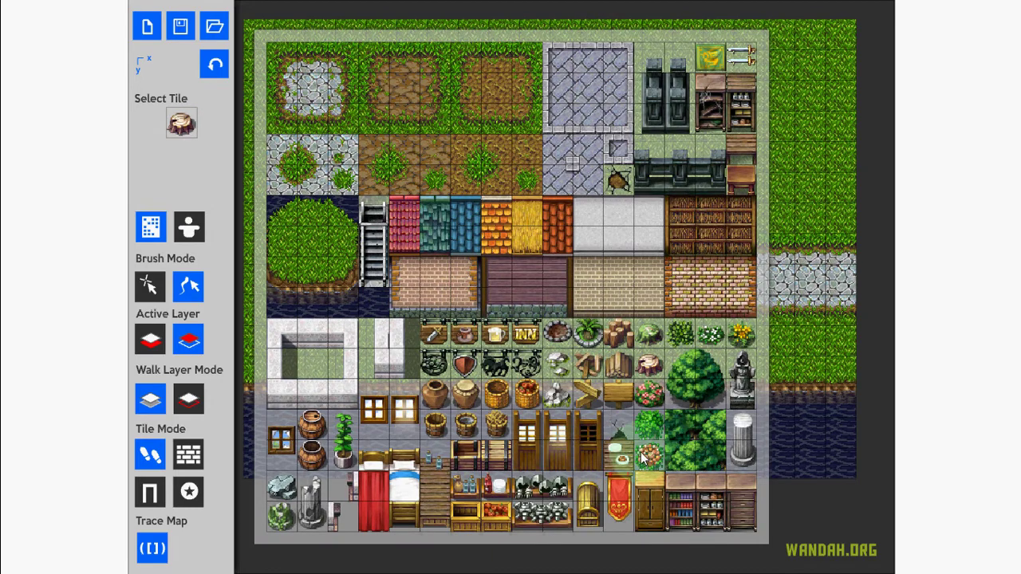
pyautogui.click(588, 395)
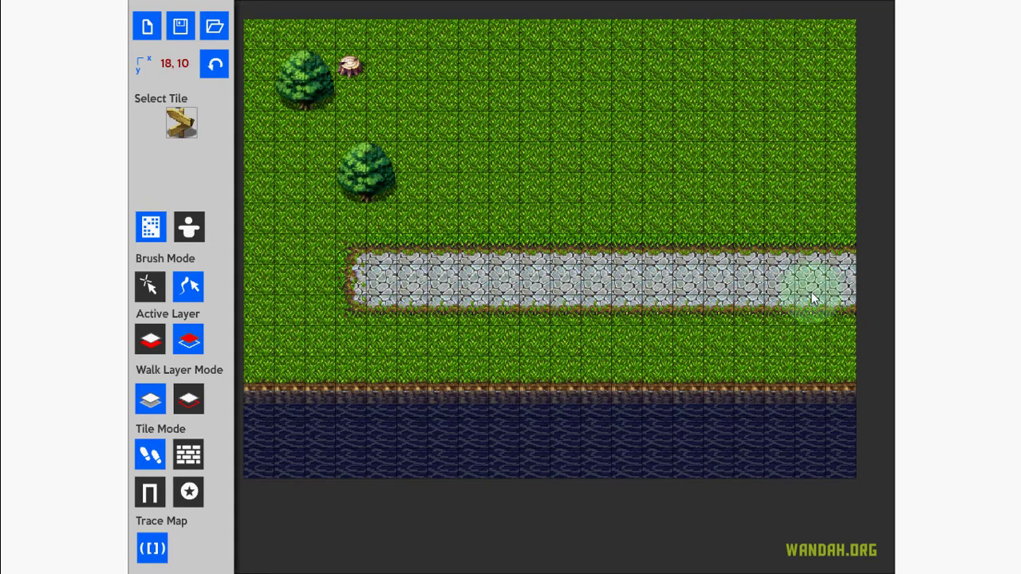
pyautogui.click(818, 223)
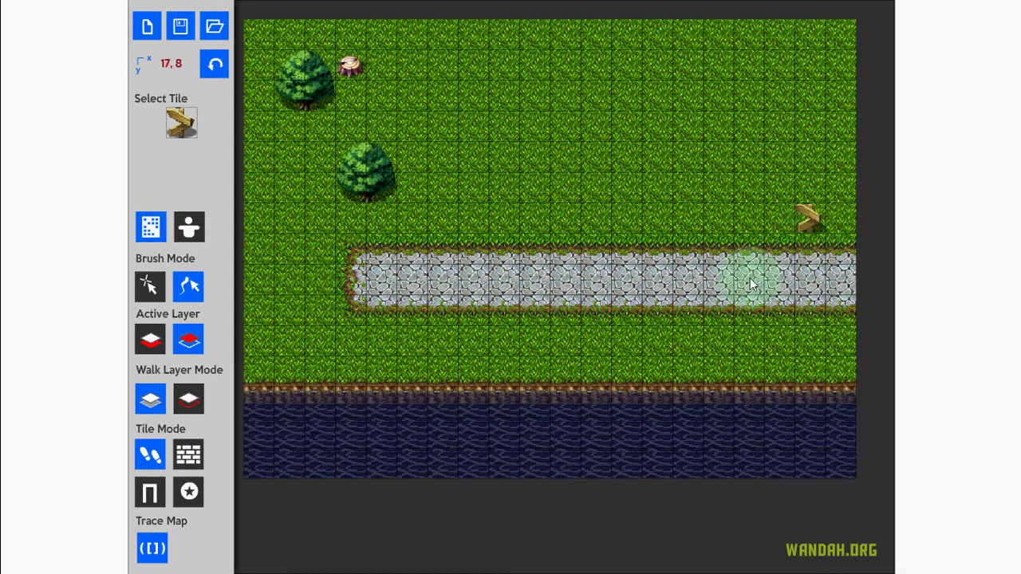
# Place grey rocks on the grass at column 1, row 9, and column 18, row 2
pyautogui.click(181, 126)
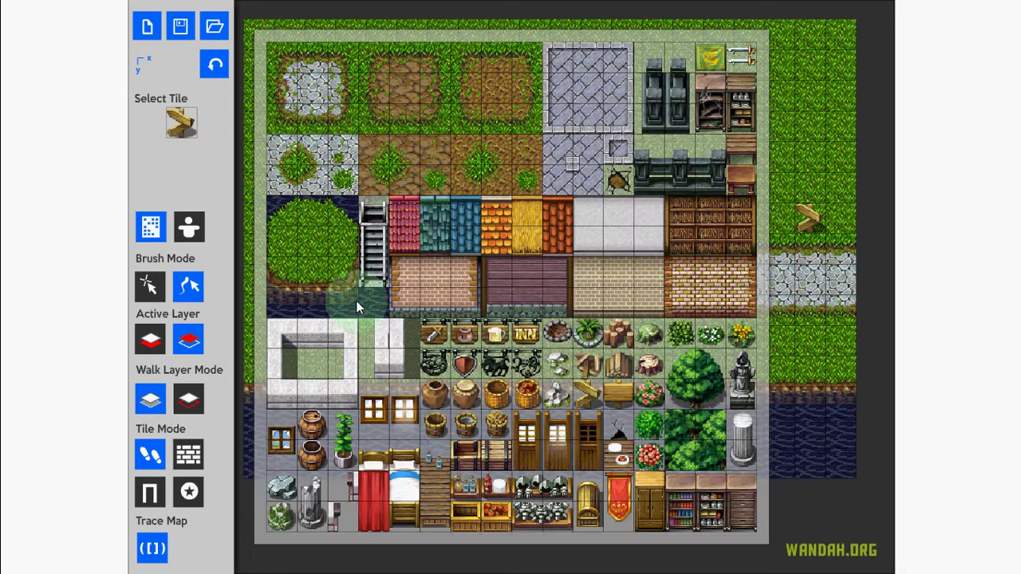
pyautogui.click(284, 506)
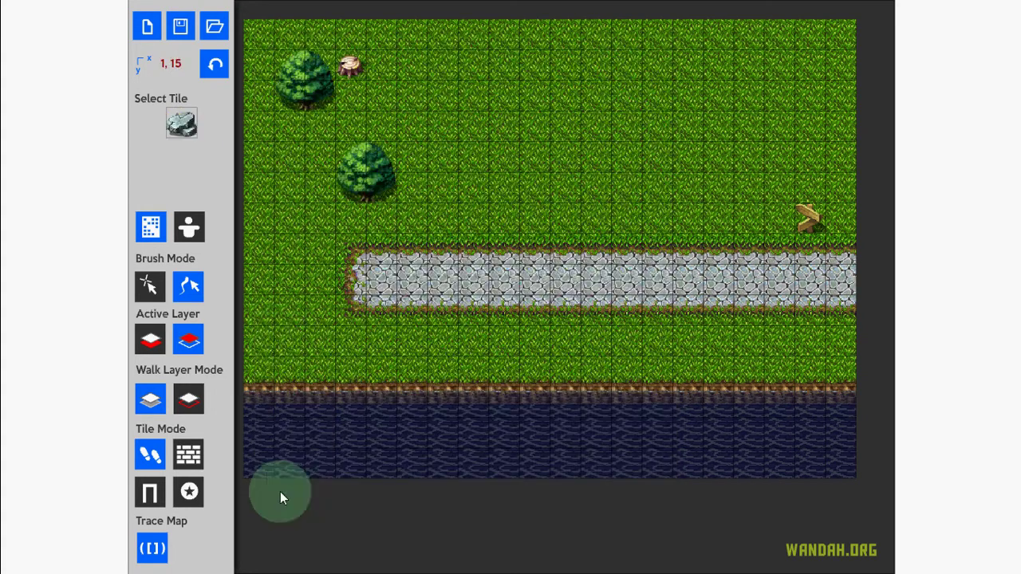
pyautogui.click(291, 324)
pyautogui.click(809, 98)
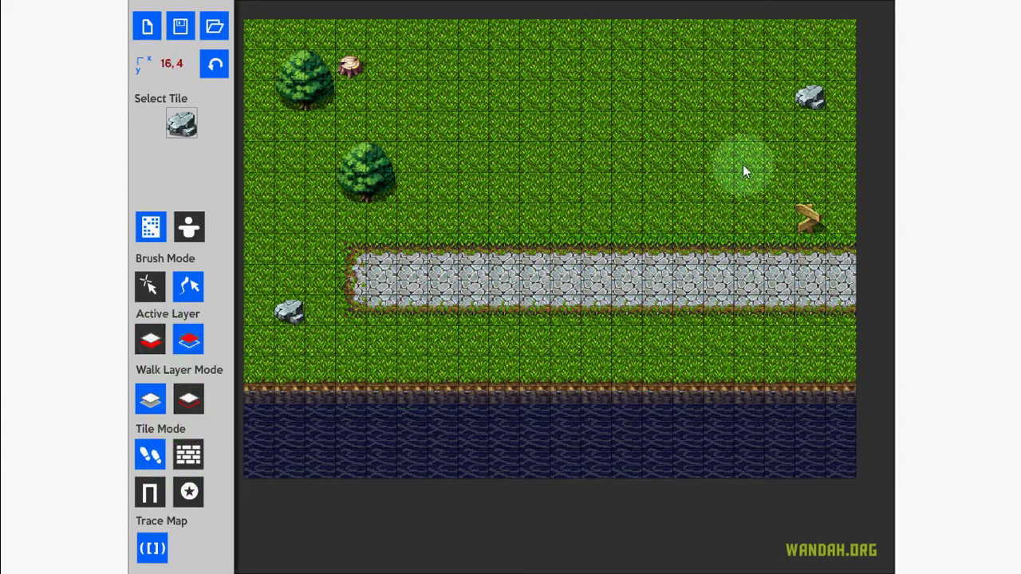
# On the lower layer, lay the house's brick wall base along row 6, columns 7 to 13, with left and right corner tiles
pyautogui.click(152, 341)
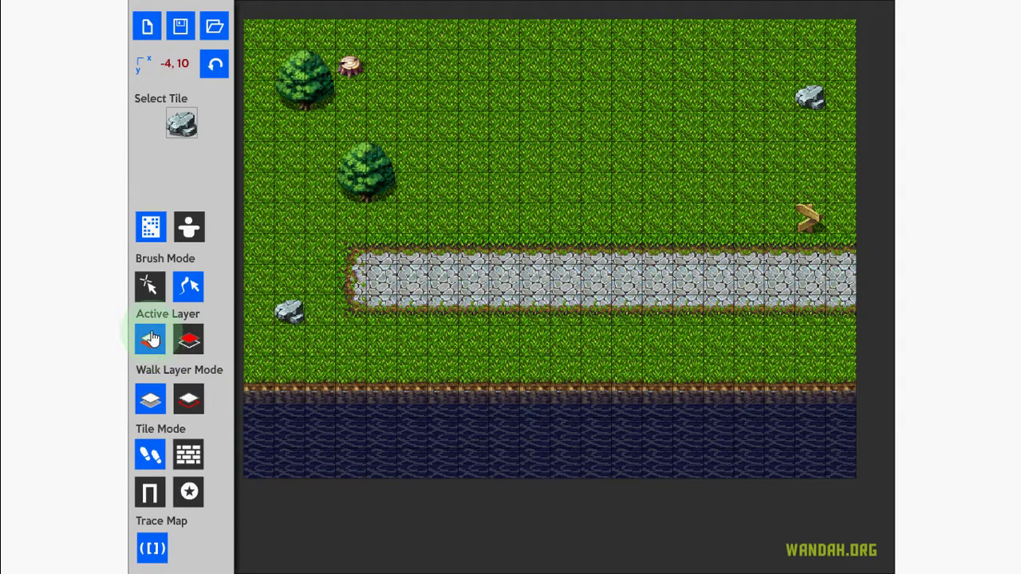
pyautogui.click(182, 126)
pyautogui.click(408, 300)
pyautogui.click(469, 215)
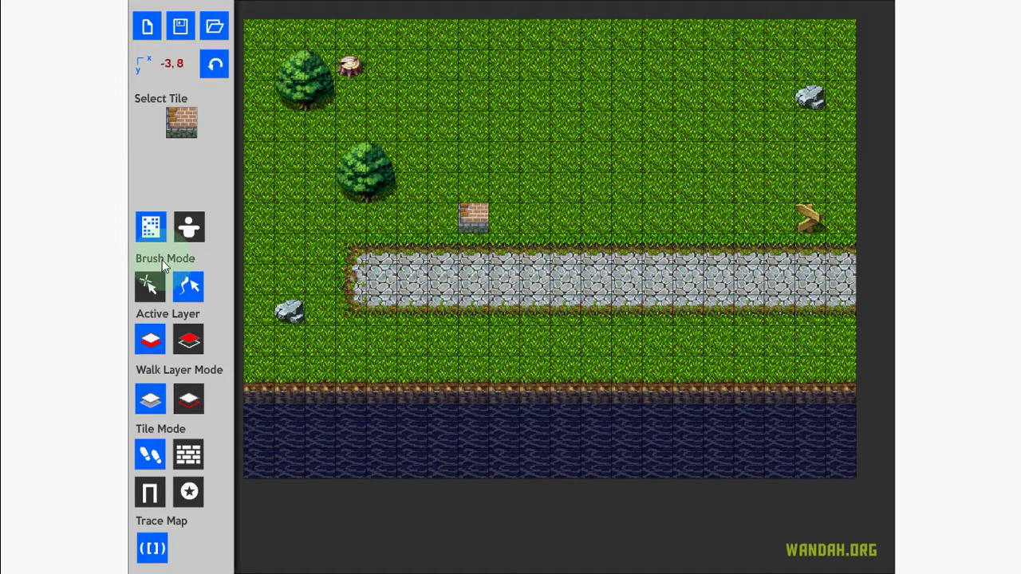
pyautogui.click(178, 124)
pyautogui.click(424, 307)
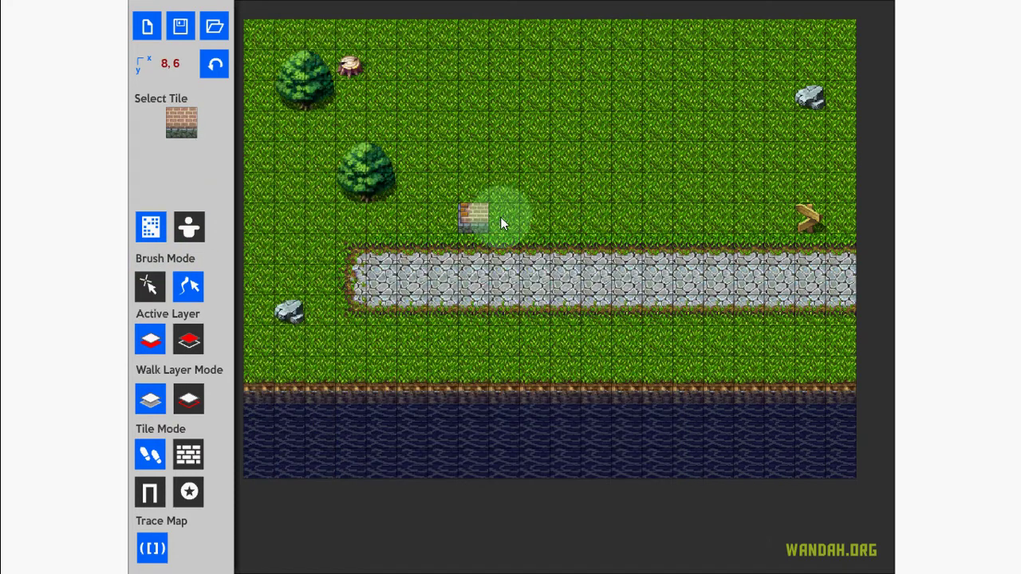
pyautogui.moveTo(497, 216); pyautogui.dragTo(622, 217)
pyautogui.click(191, 148)
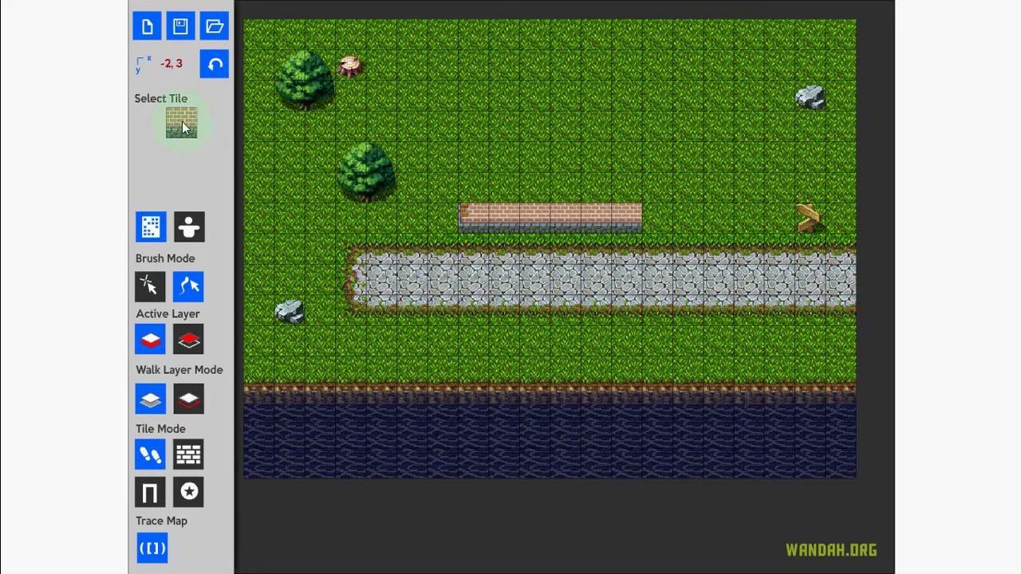
pyautogui.click(468, 306)
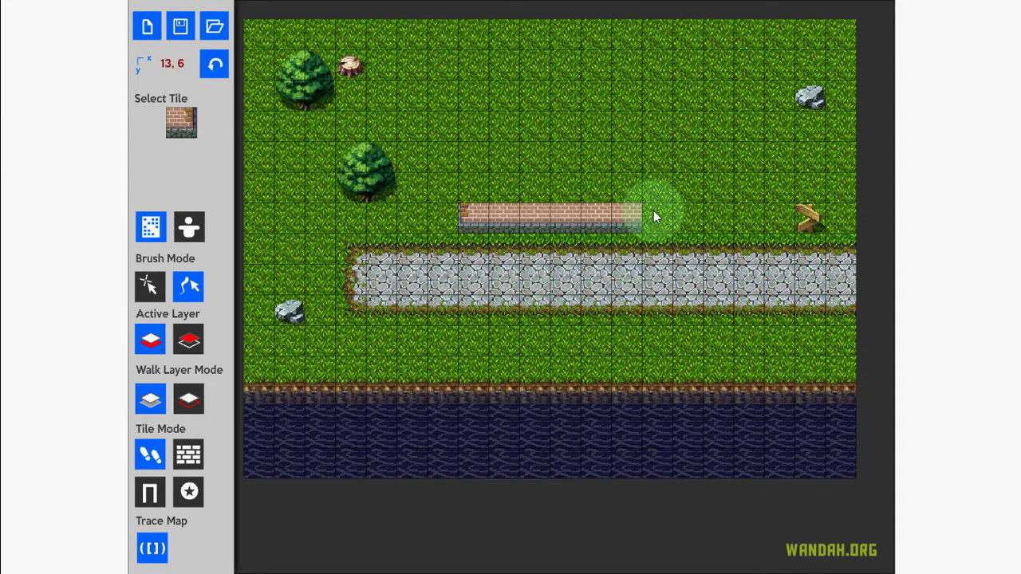
# Build the upper brick wall along row 5, columns 7 to 13, with left-edge, plain and right-edge tiles
pyautogui.click(169, 120)
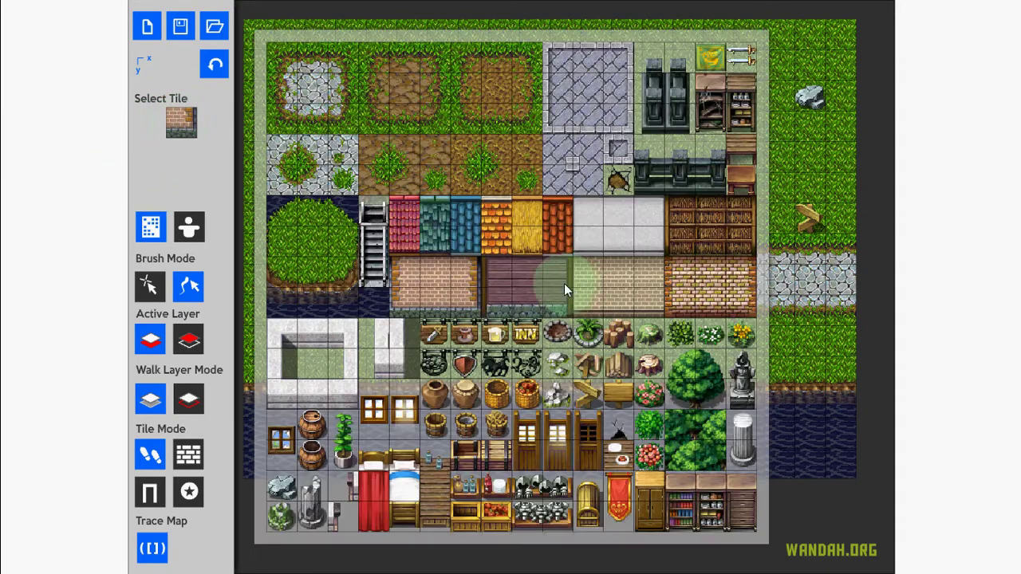
pyautogui.click(406, 273)
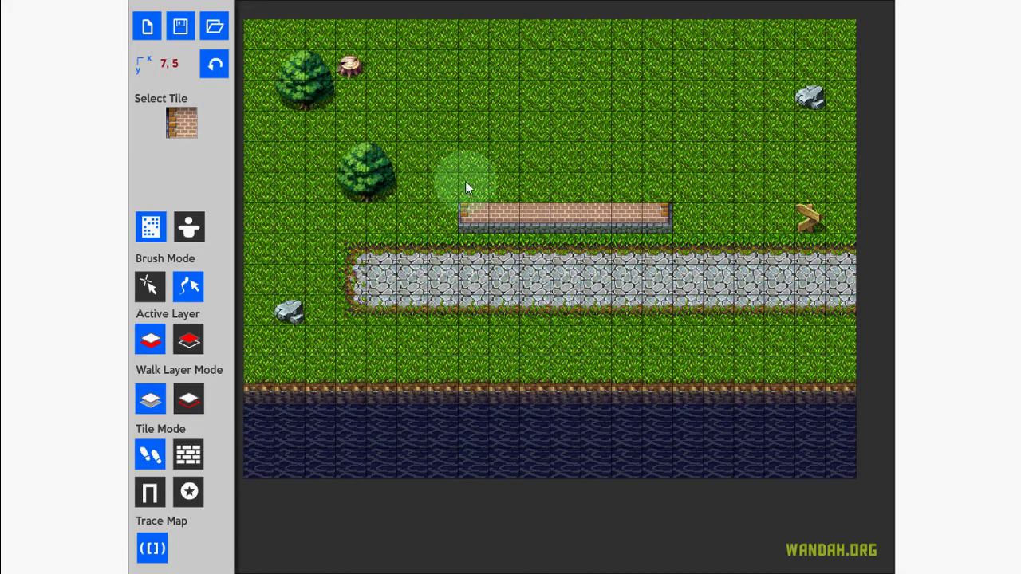
pyautogui.click(179, 126)
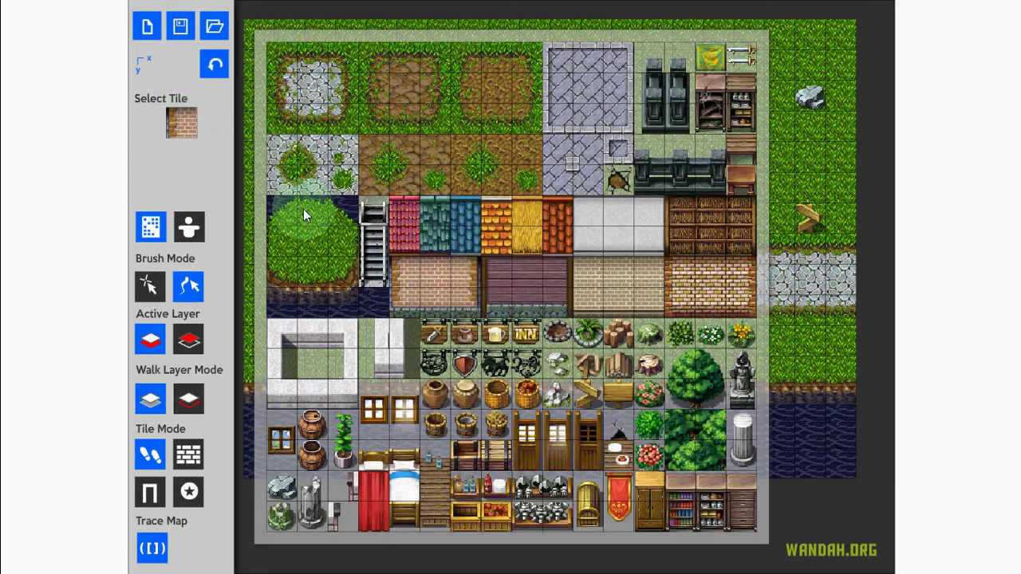
pyautogui.click(438, 269)
pyautogui.moveTo(509, 189); pyautogui.dragTo(625, 191)
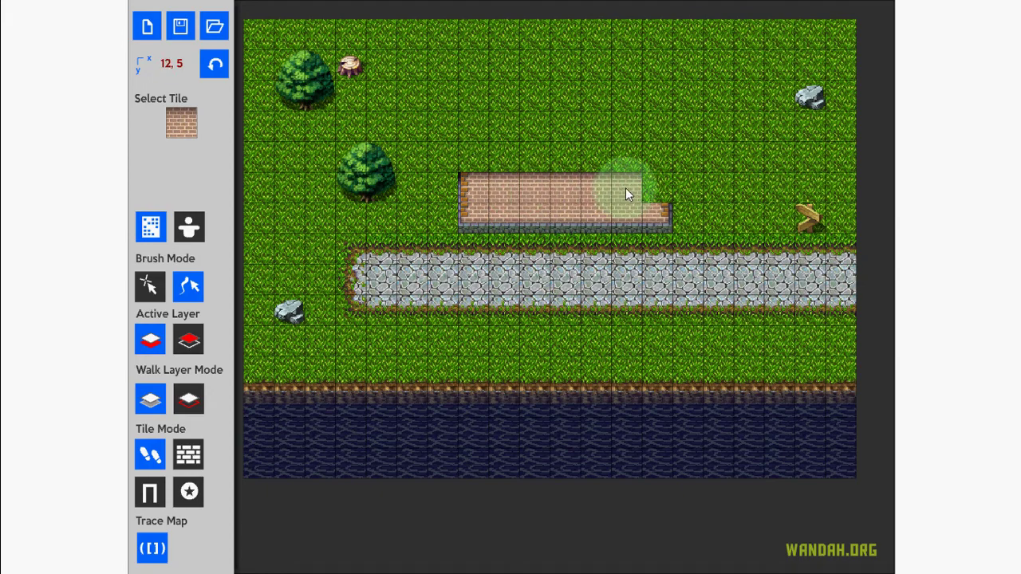
pyautogui.click(179, 123)
pyautogui.click(467, 280)
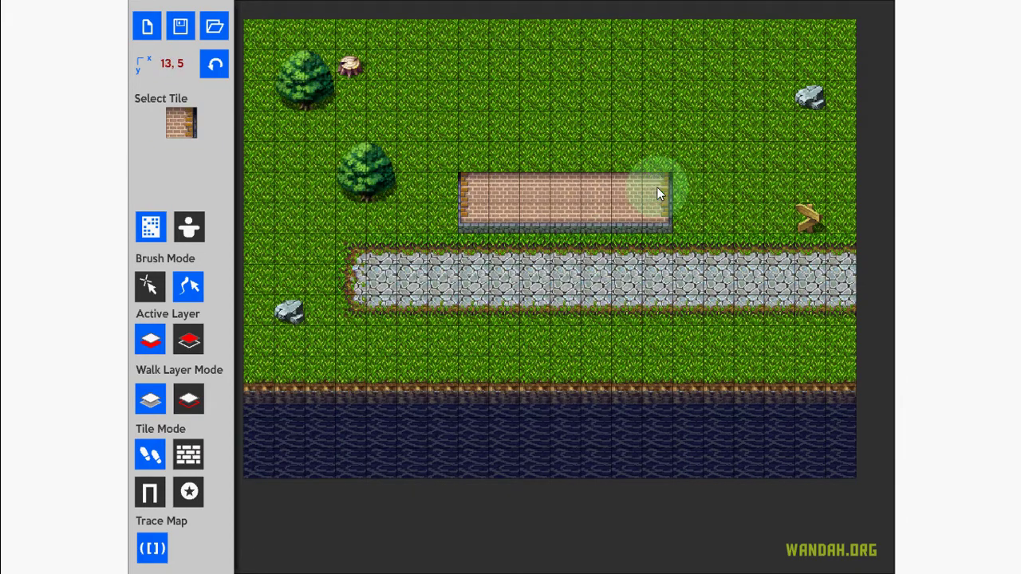
# Roof the house across columns 7 to 13 with plain orange shingles on row 4 and the ridge-edged shingles on row 3
pyautogui.click(181, 124)
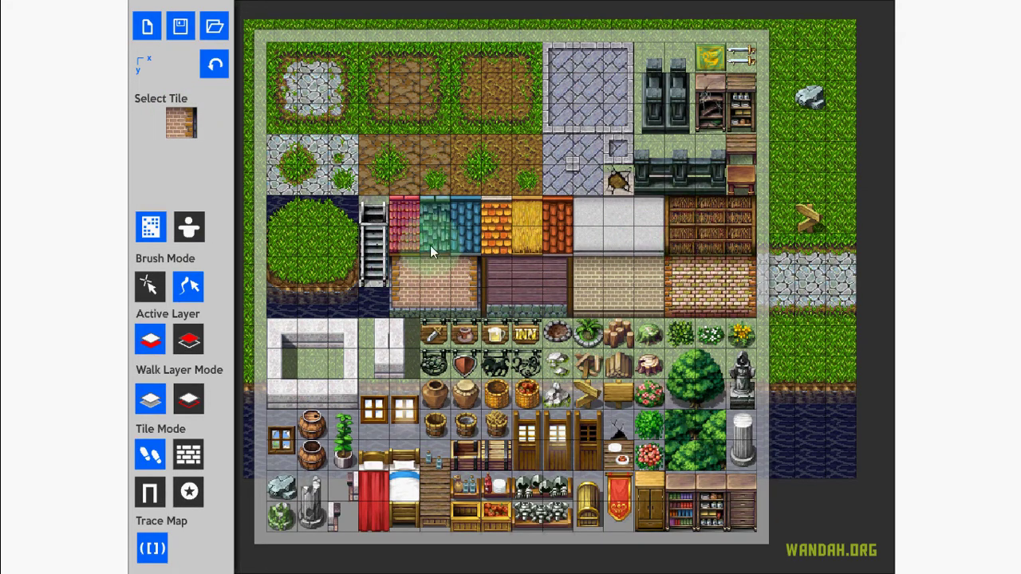
pyautogui.click(482, 247)
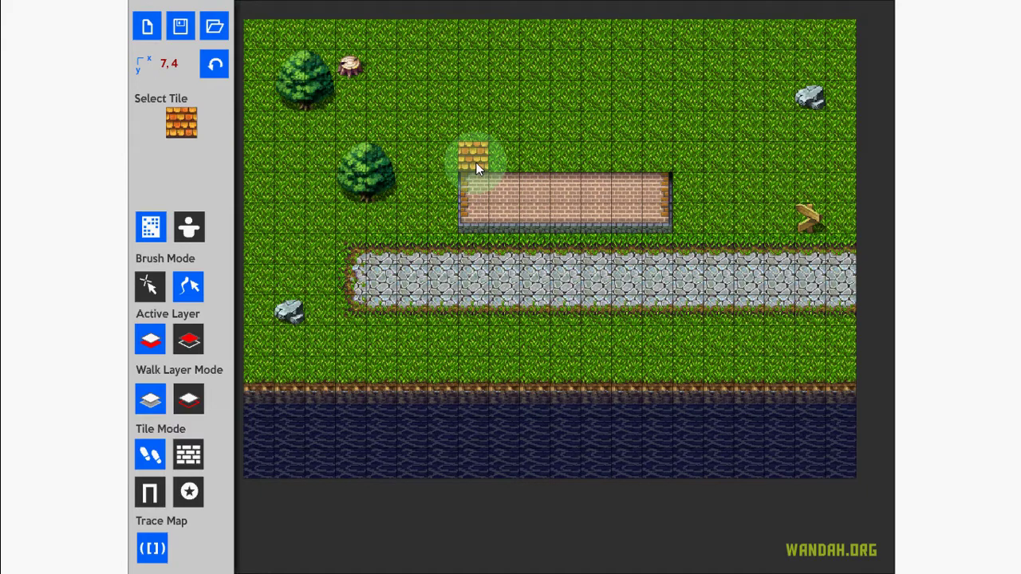
pyautogui.moveTo(475, 162); pyautogui.dragTo(649, 166)
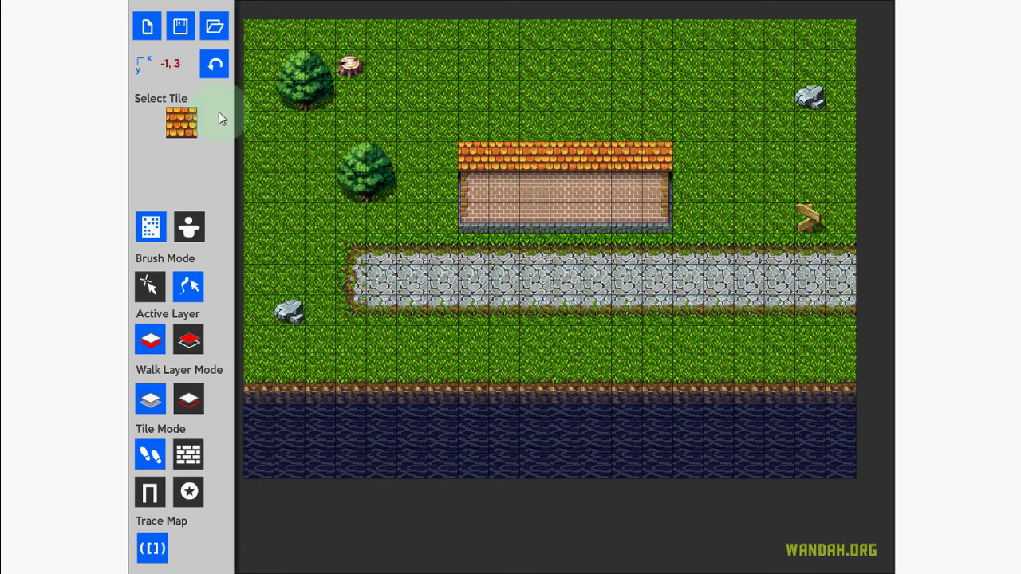
pyautogui.click(171, 120)
pyautogui.click(501, 213)
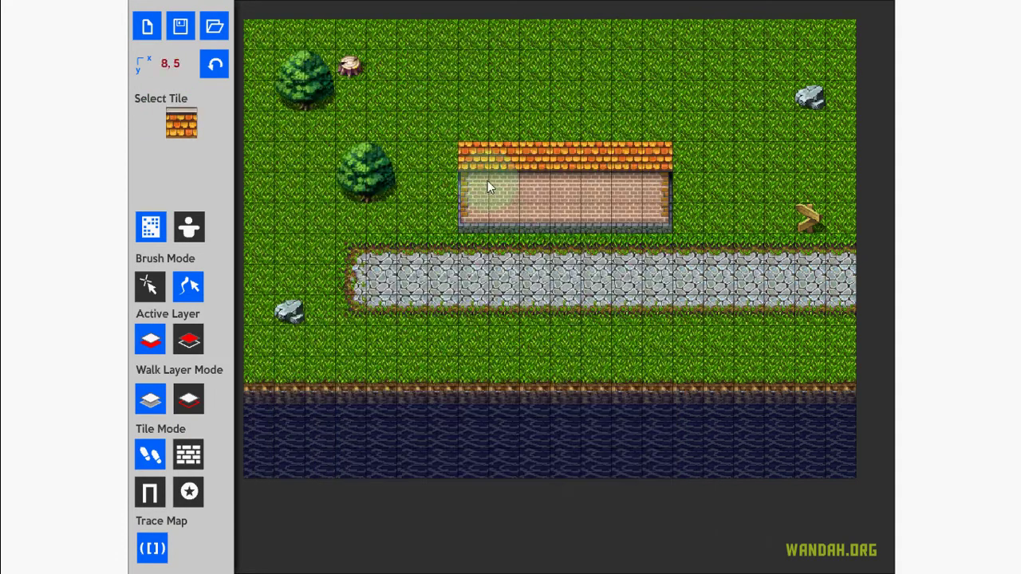
pyautogui.moveTo(469, 126); pyautogui.dragTo(656, 118)
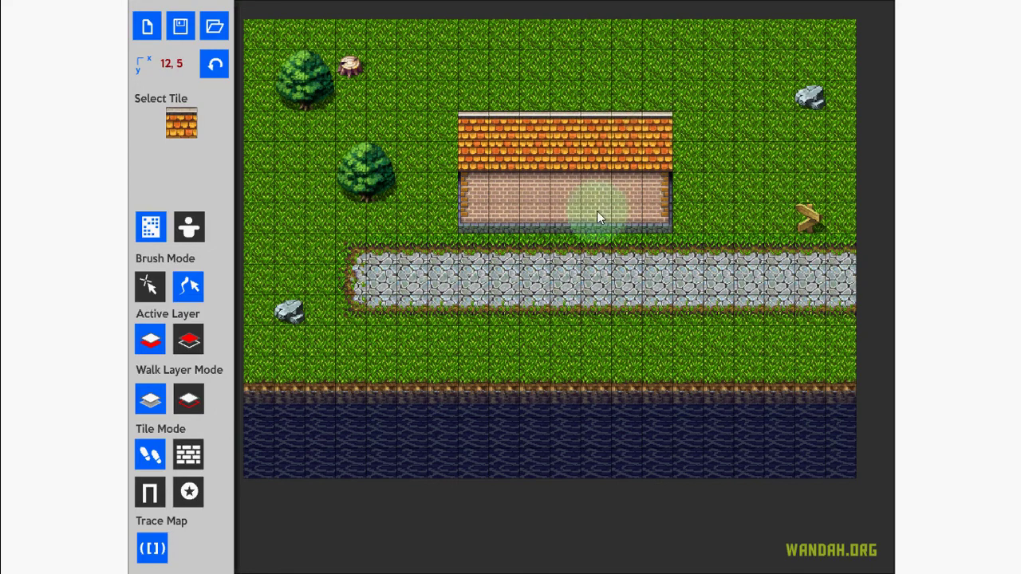
# Make the upper layer active and assemble a wooden door with a glazed upper half in column 8, rows 5 and 6
pyautogui.click(186, 409)
pyautogui.click(186, 407)
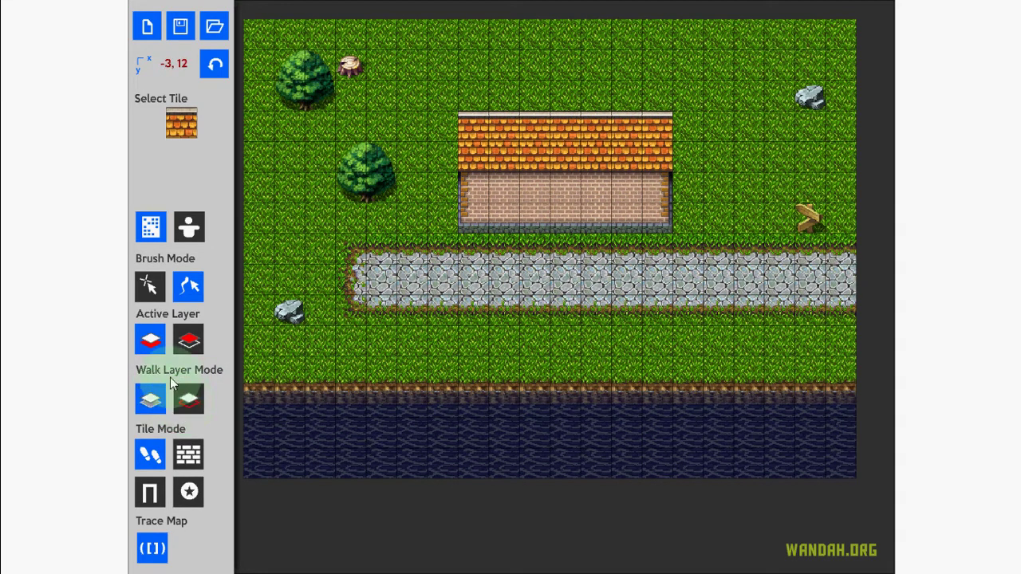
pyautogui.click(191, 342)
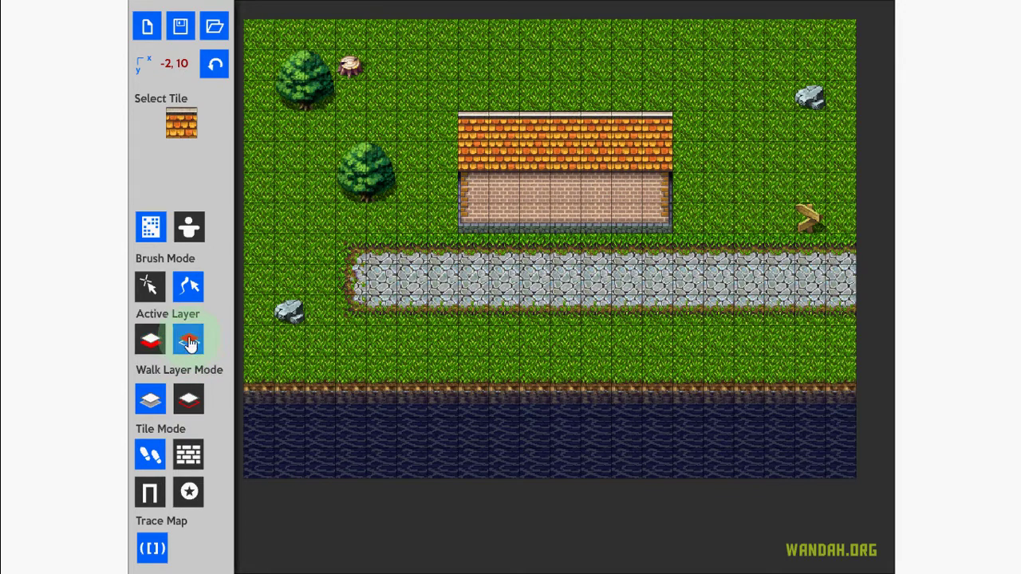
pyautogui.click(181, 125)
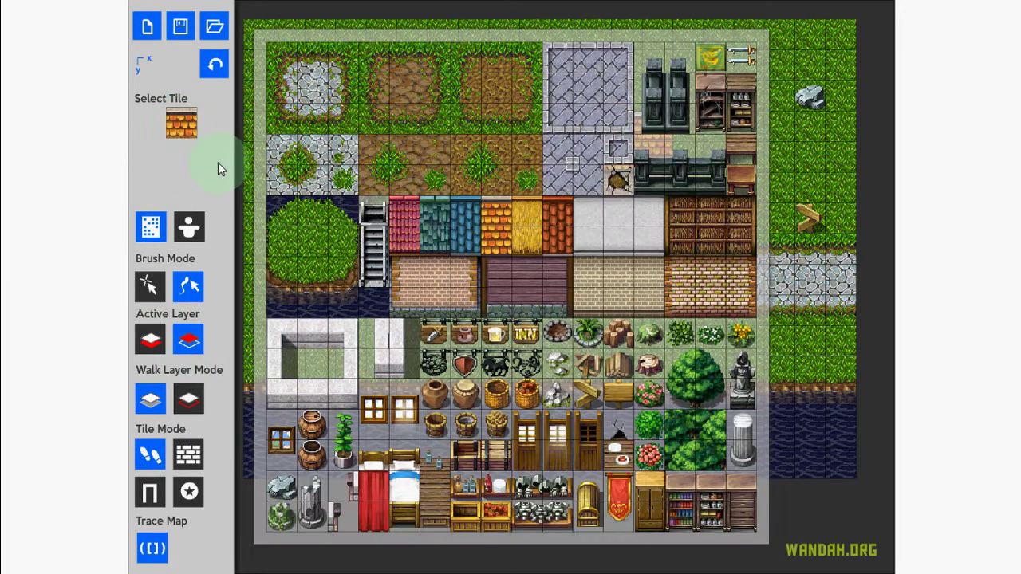
pyautogui.click(527, 456)
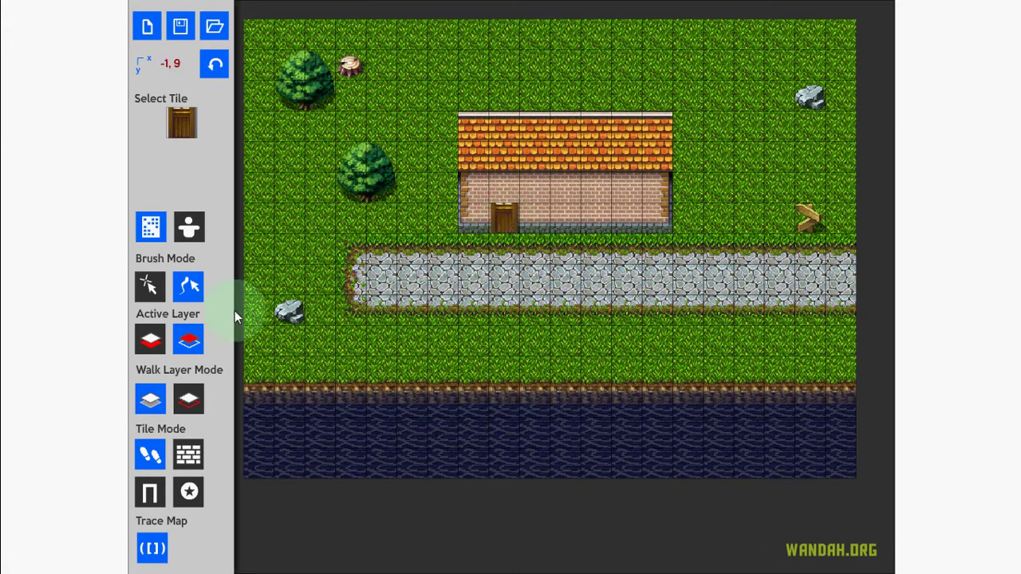
pyautogui.click(182, 125)
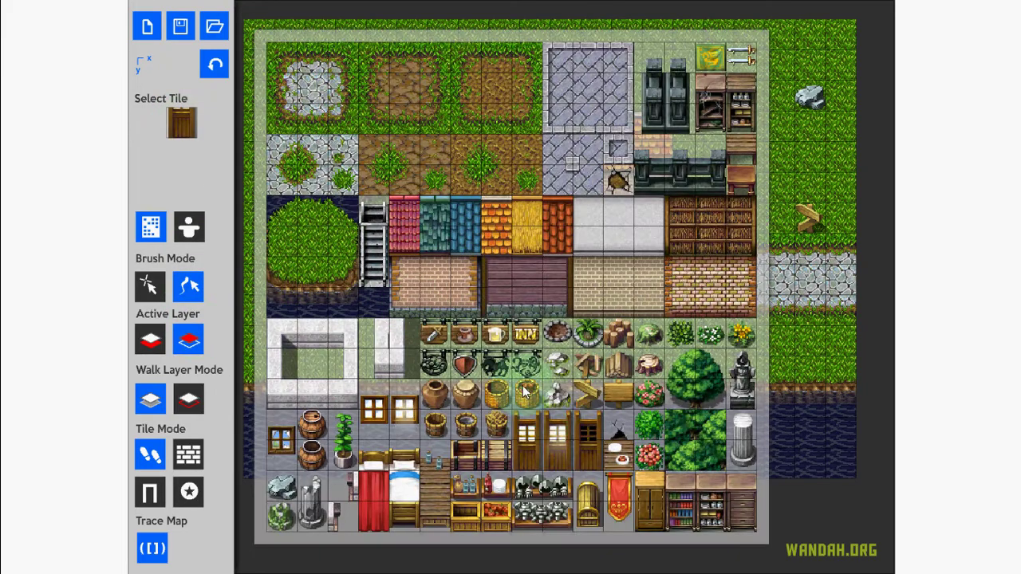
pyautogui.click(514, 447)
pyautogui.click(497, 209)
pyautogui.click(182, 125)
pyautogui.click(550, 433)
# Assemble a window in the house wall from its upper and lower tiles in column 10, rows 5 and 6
pyautogui.click(295, 281)
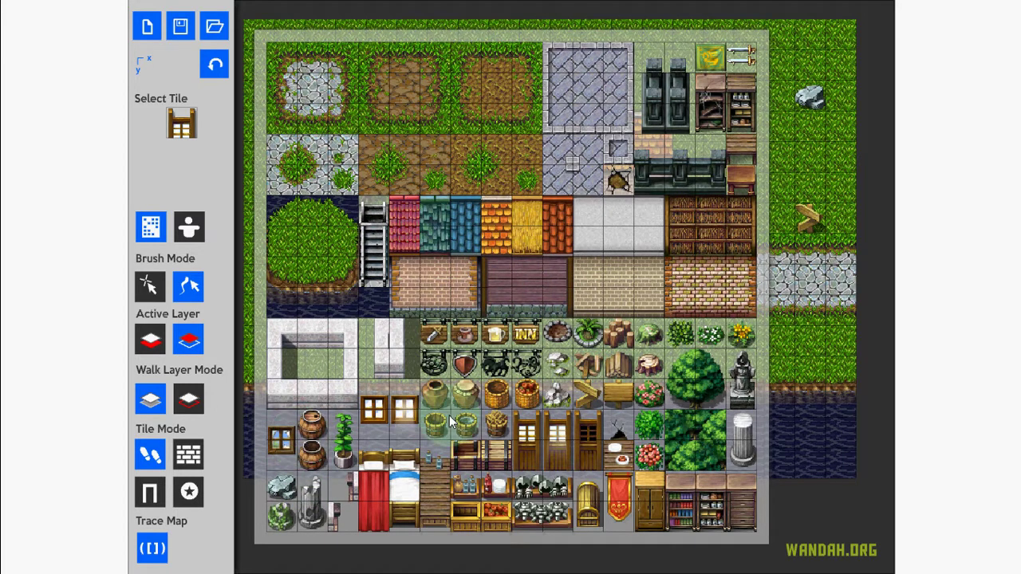
pyautogui.click(380, 416)
pyautogui.click(559, 209)
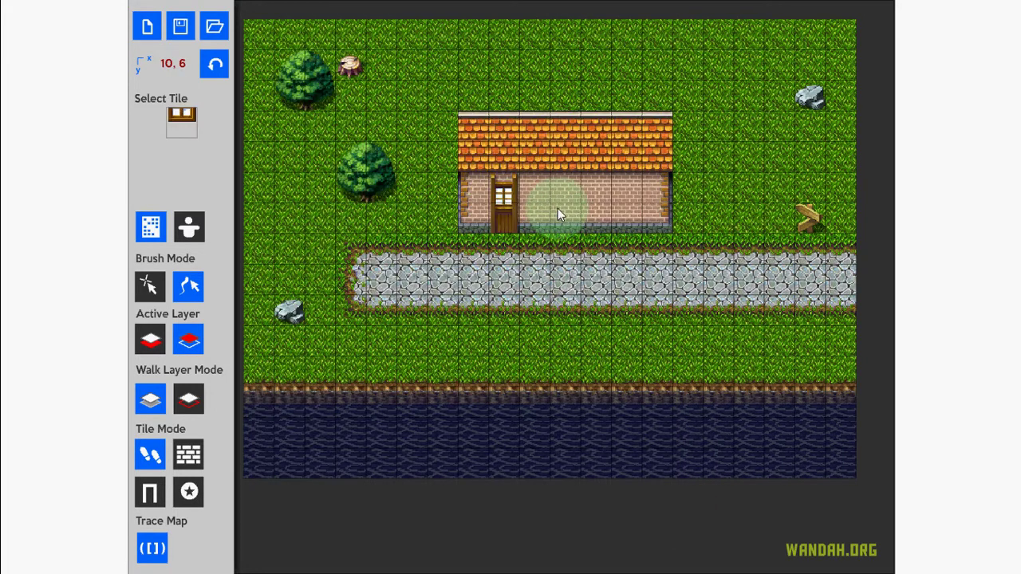
pyautogui.click(181, 120)
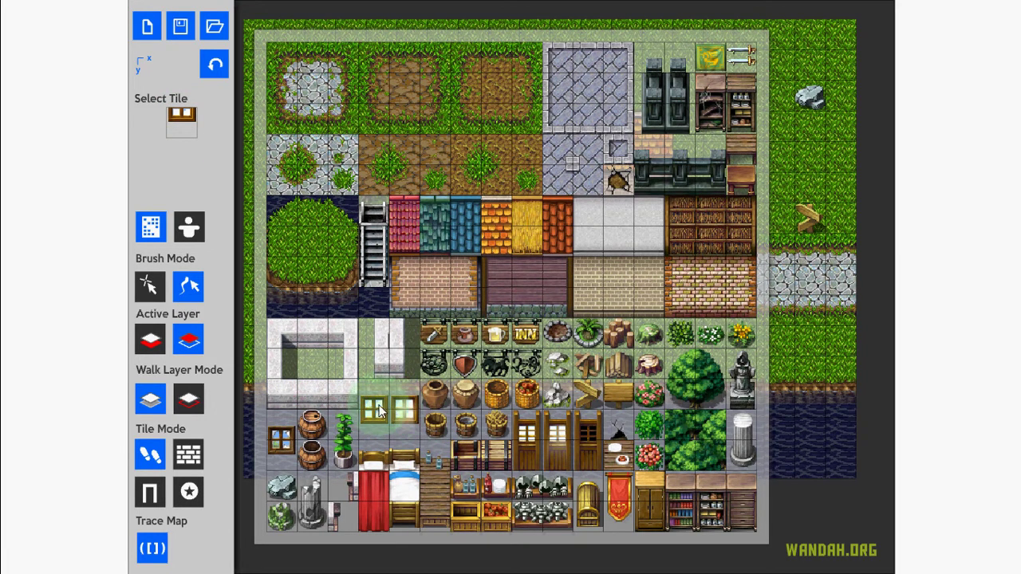
pyautogui.click(399, 410)
pyautogui.click(565, 203)
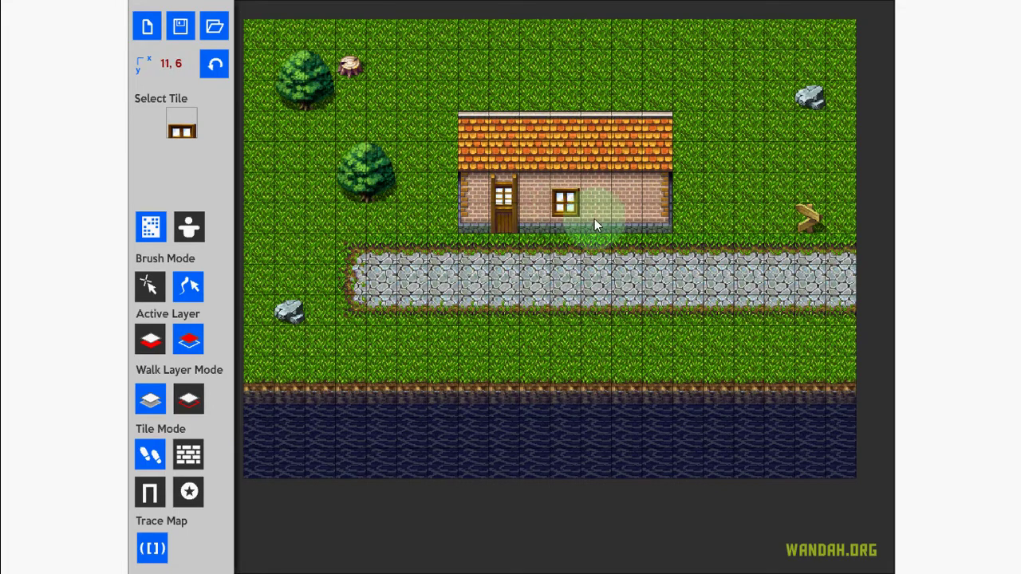
# Place the dark hole tile on the house wall at column 12, row 6 and a red flower bush at column 16, row 2
pyautogui.click(181, 130)
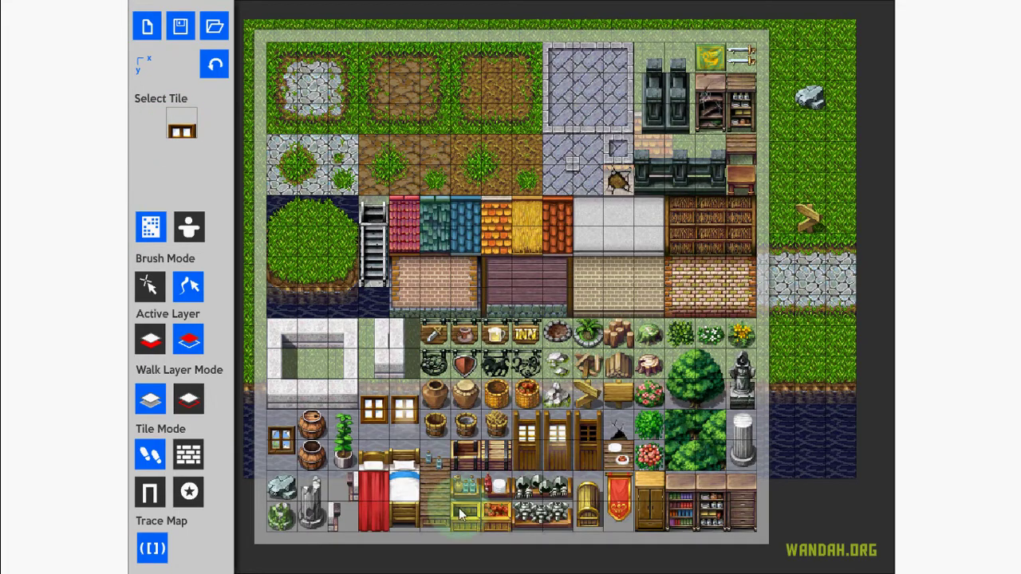
pyautogui.click(618, 437)
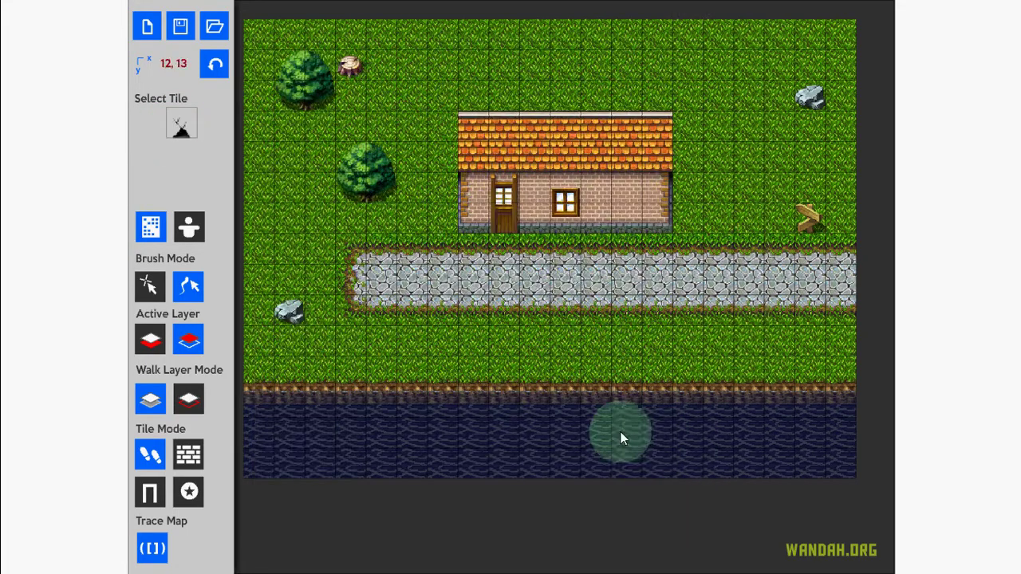
pyautogui.click(630, 224)
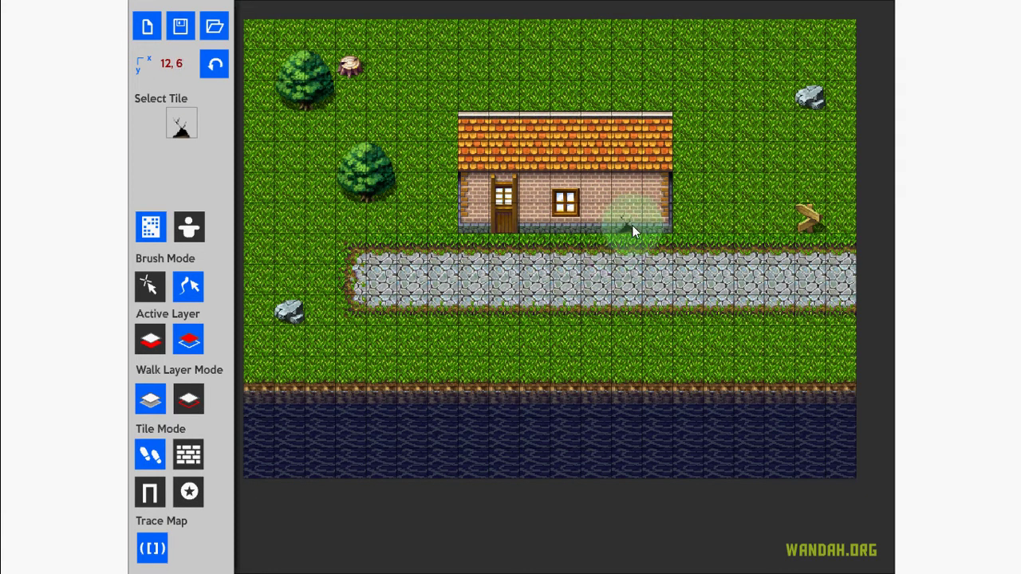
pyautogui.click(182, 128)
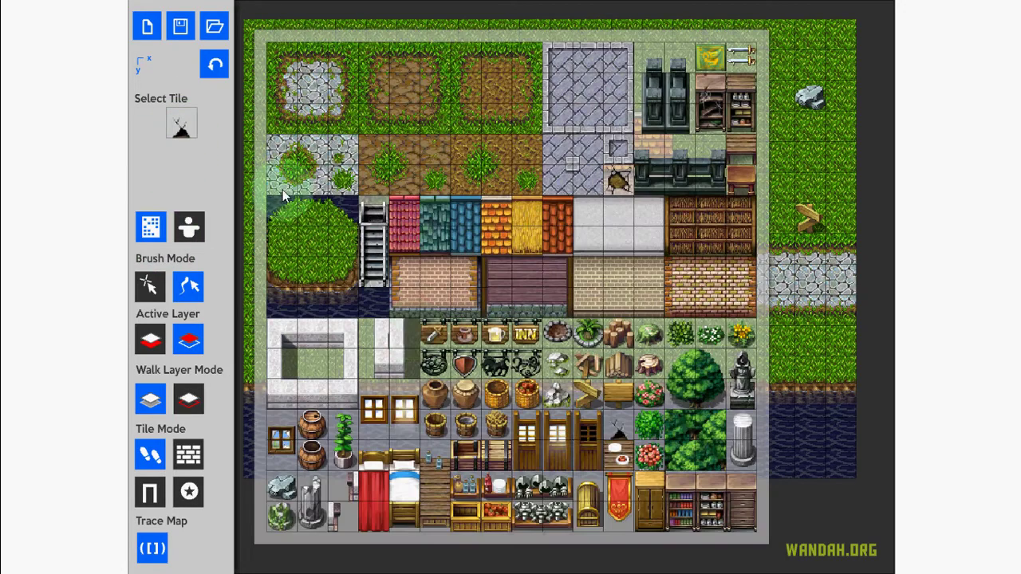
pyautogui.click(647, 462)
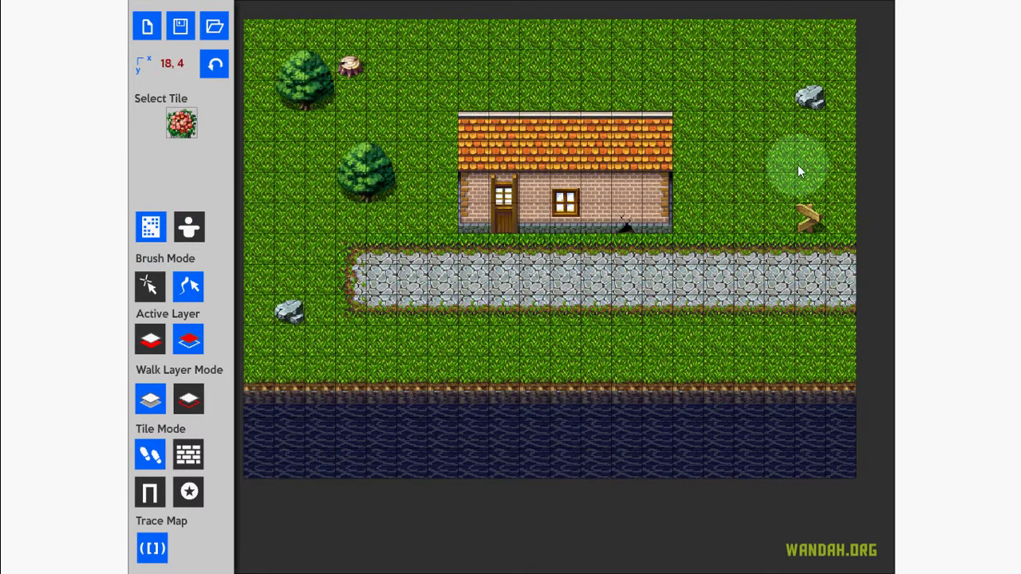
pyautogui.click(752, 96)
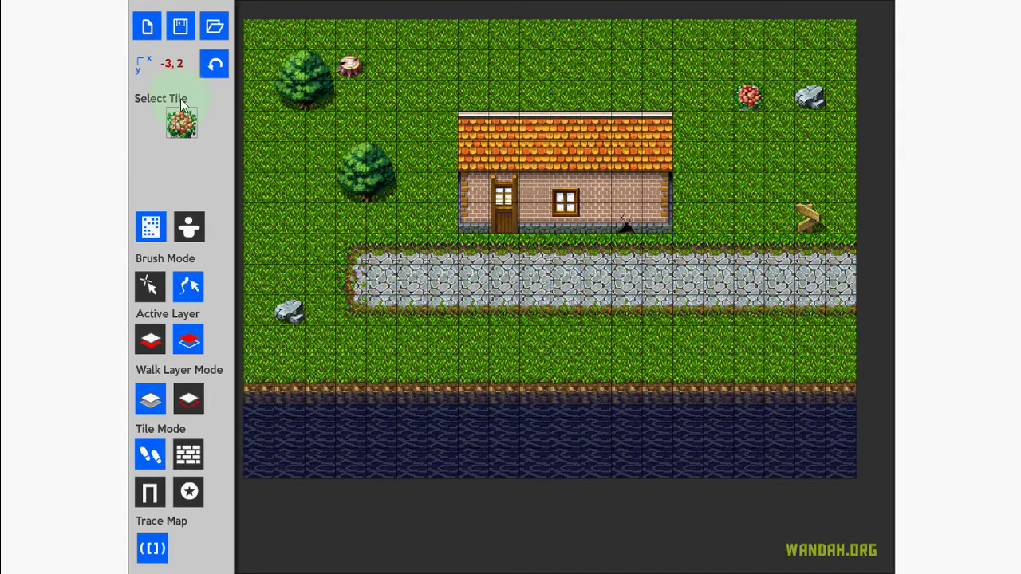
# Assemble a tree in columns 6 and 7, rows 0 and 1, from dense foliage tiles above and the two tree-base tiles below
pyautogui.click(180, 126)
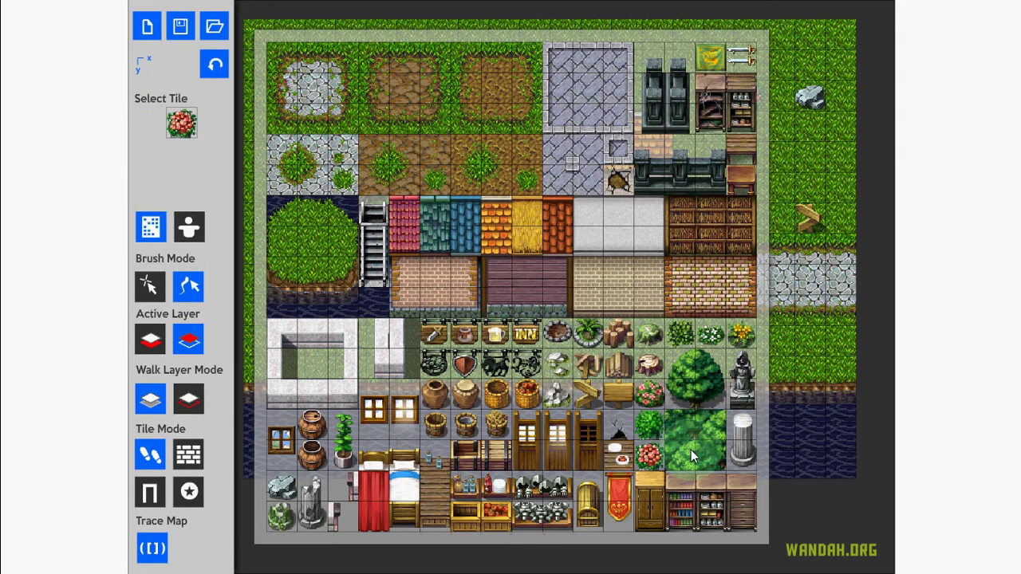
pyautogui.click(690, 450)
pyautogui.click(447, 38)
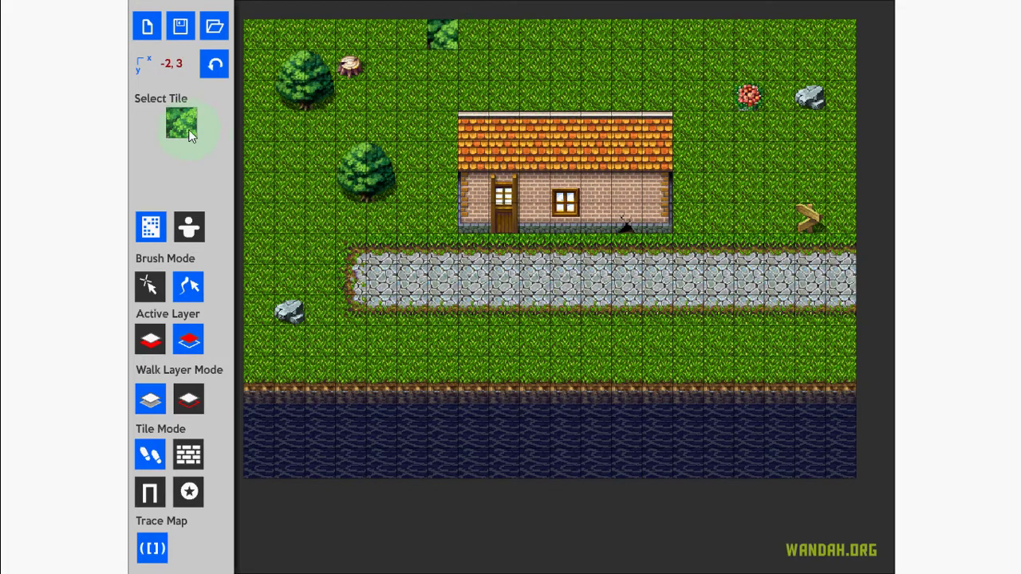
pyautogui.click(187, 128)
pyautogui.click(708, 456)
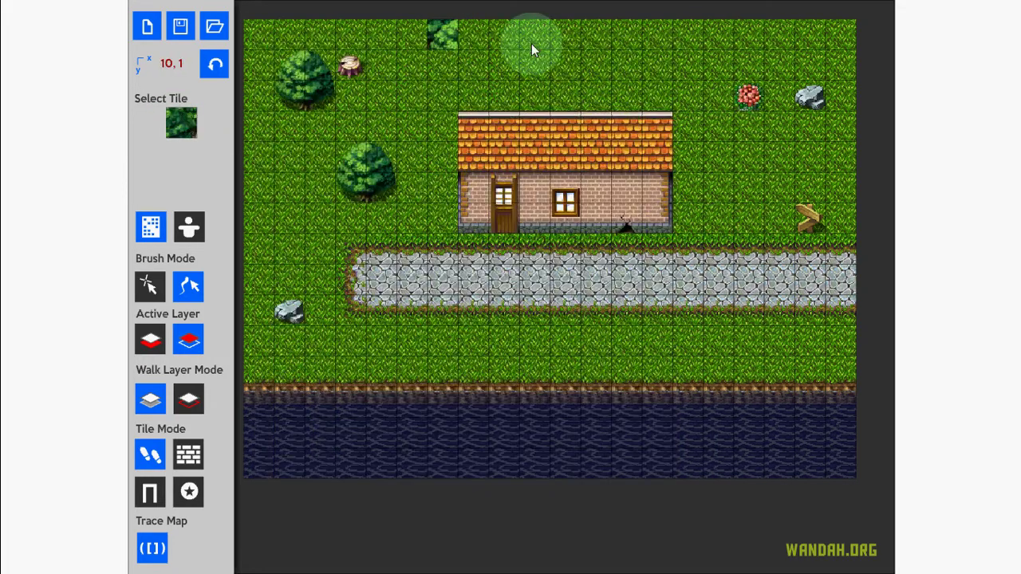
pyautogui.click(496, 46)
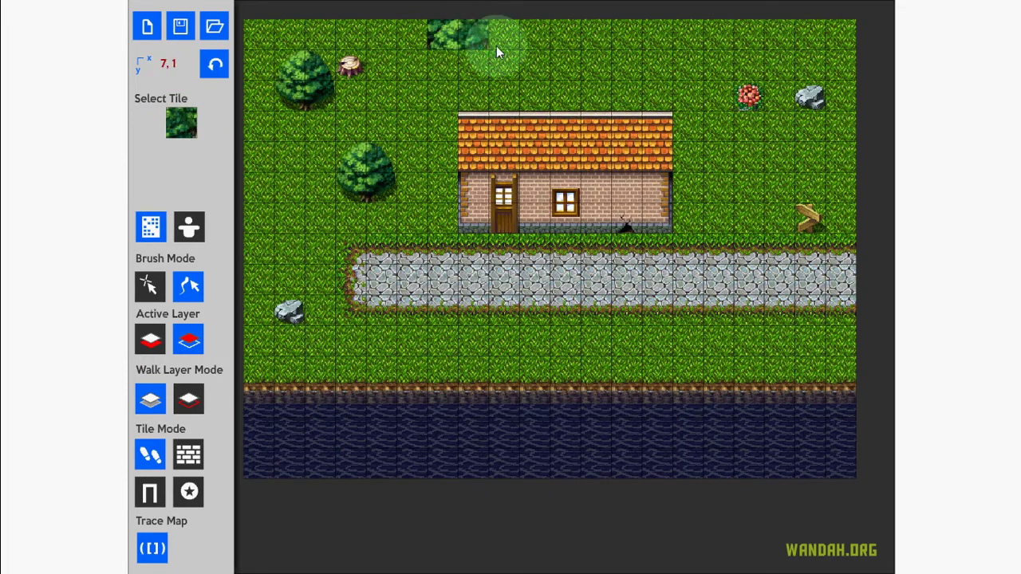
pyautogui.click(181, 126)
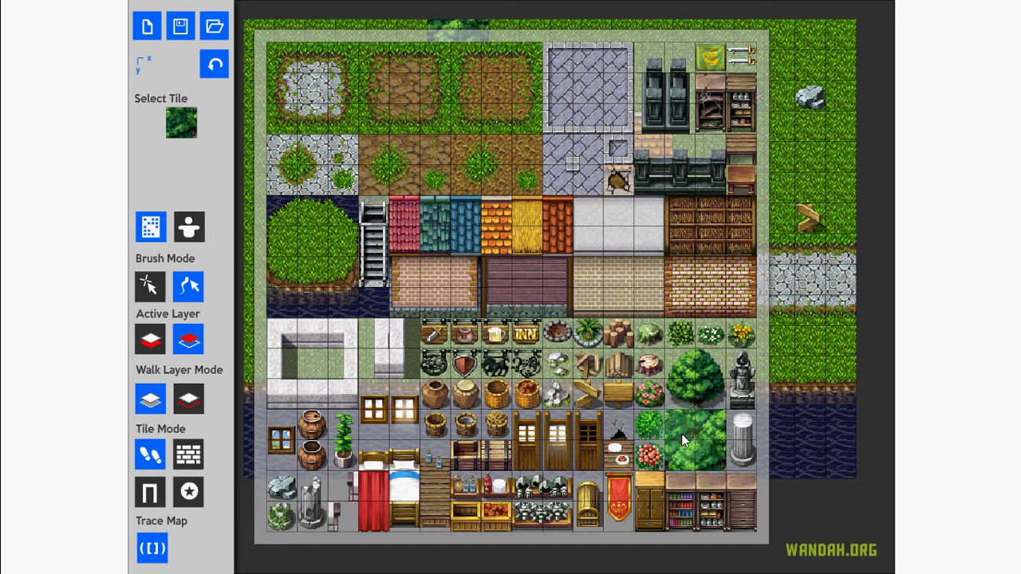
pyautogui.click(691, 403)
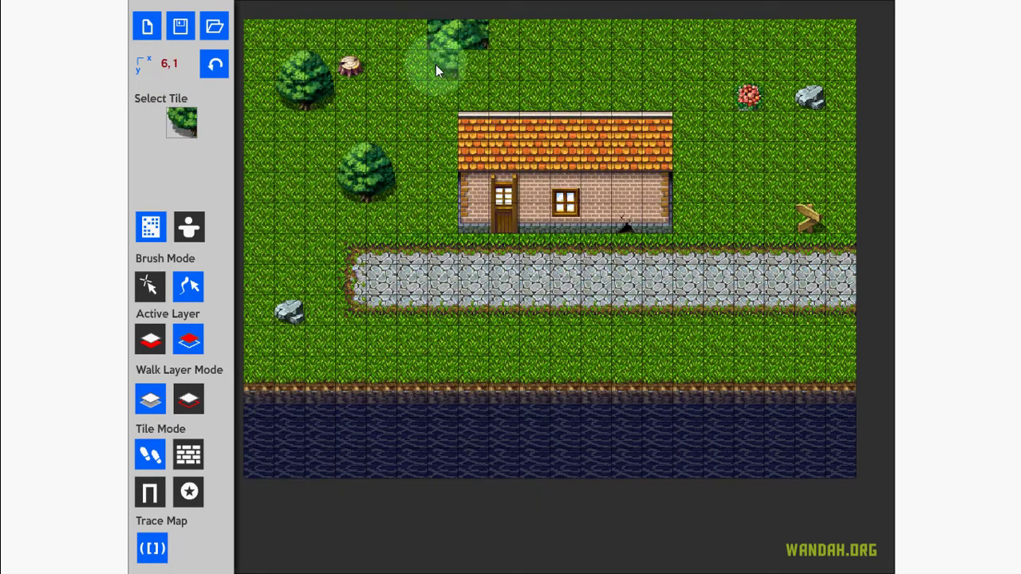
pyautogui.click(199, 134)
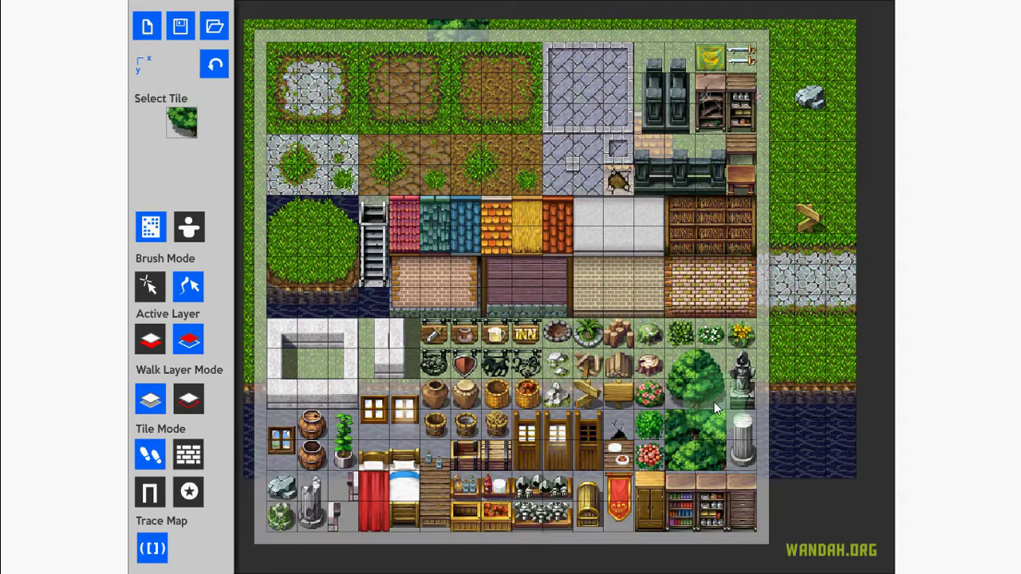
pyautogui.click(714, 402)
# Flank the tree behind the house with the lower-left tree tile at column 5, row 0 and the lower-right tree tile at column 8, row 0
pyautogui.click(195, 131)
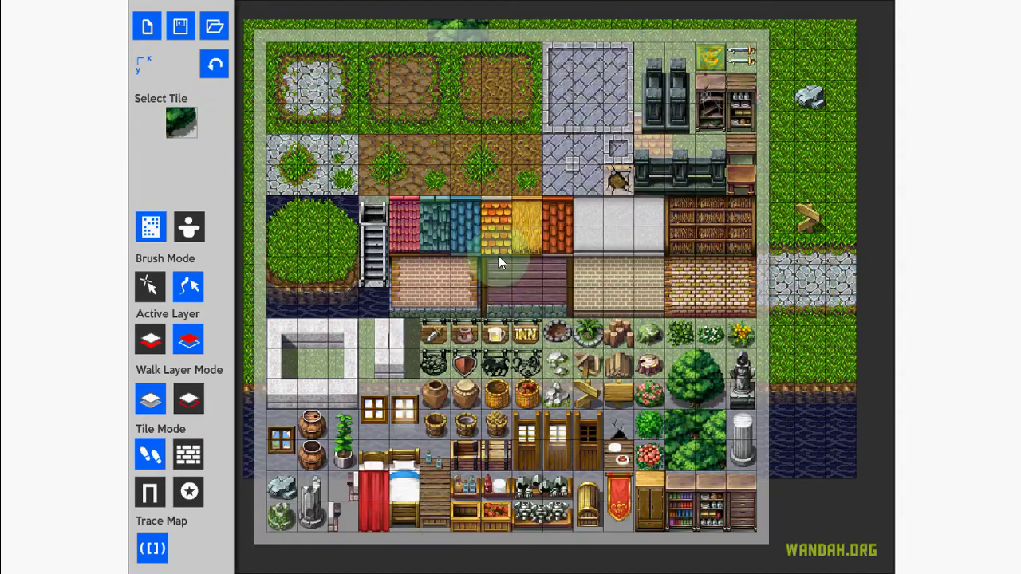
pyautogui.click(694, 392)
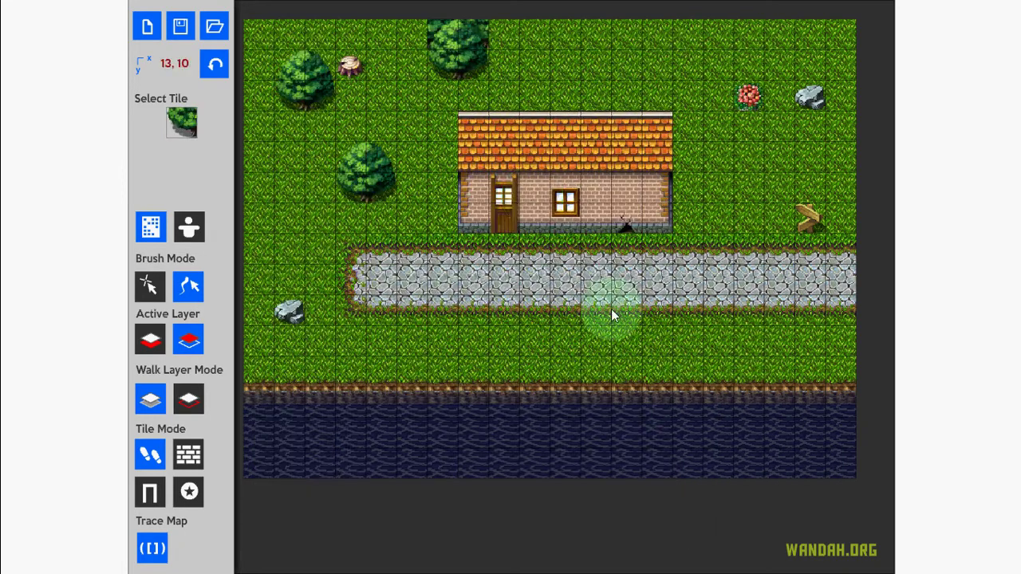
pyautogui.click(408, 34)
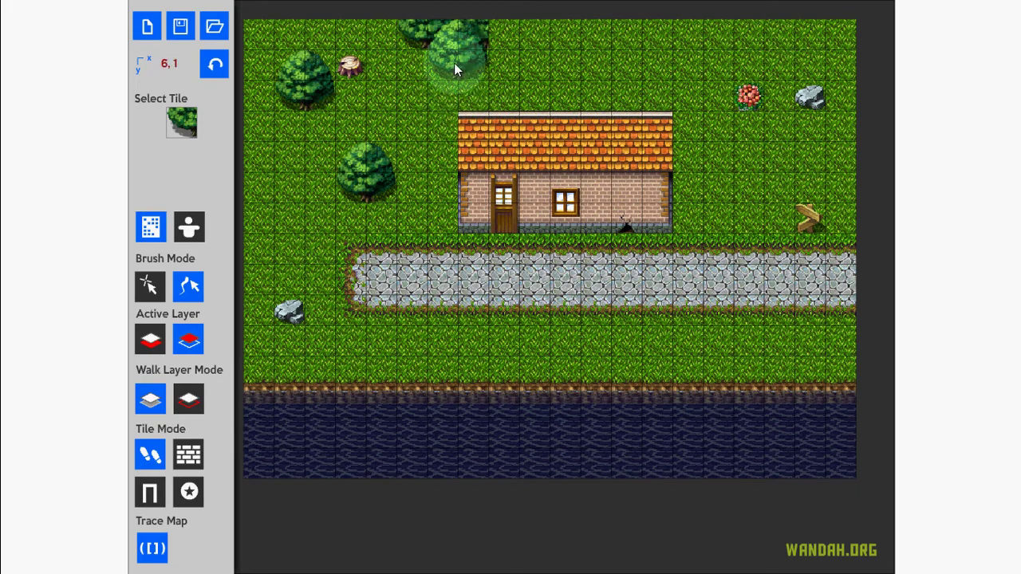
pyautogui.click(182, 122)
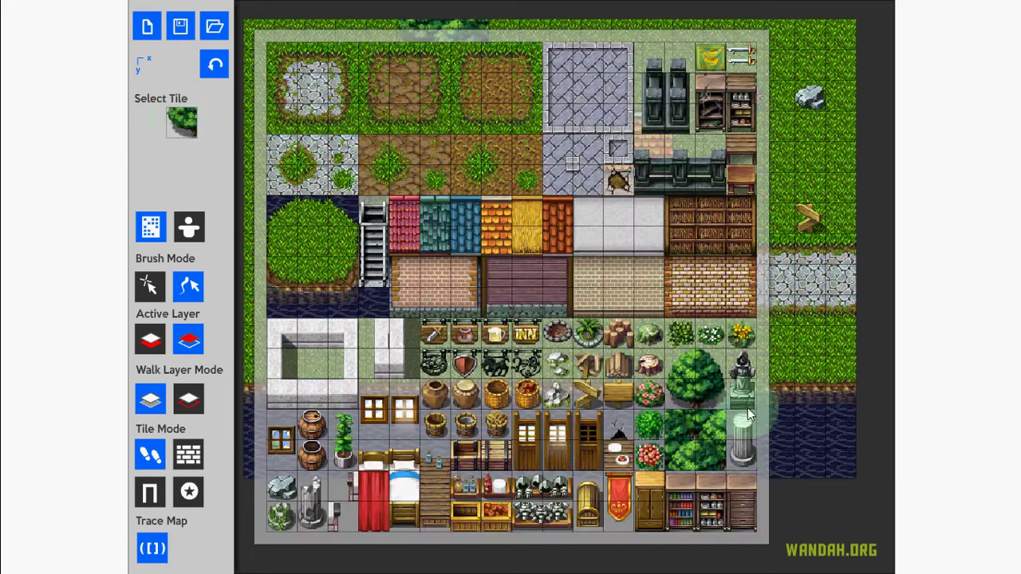
pyautogui.click(716, 391)
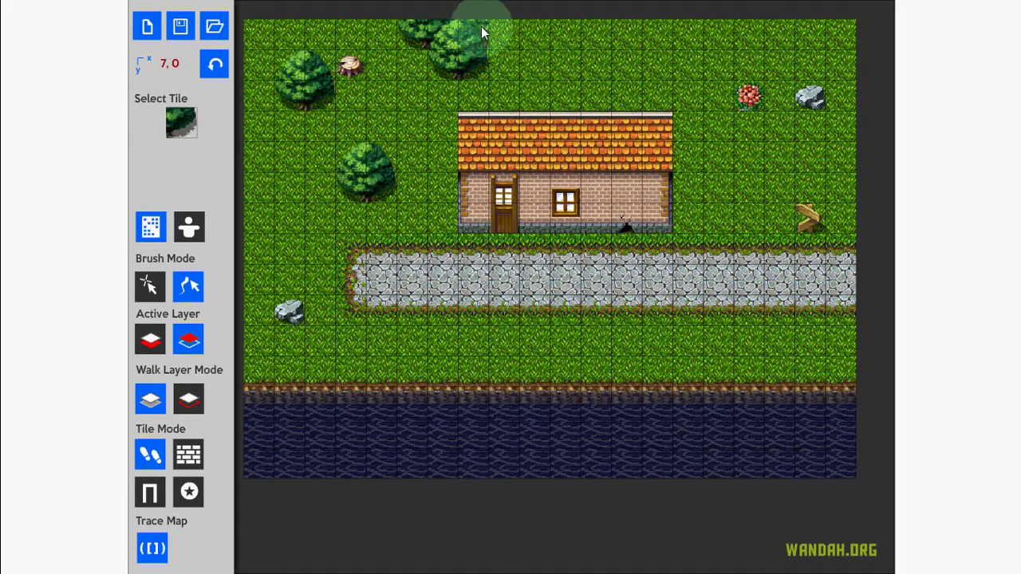
pyautogui.click(189, 128)
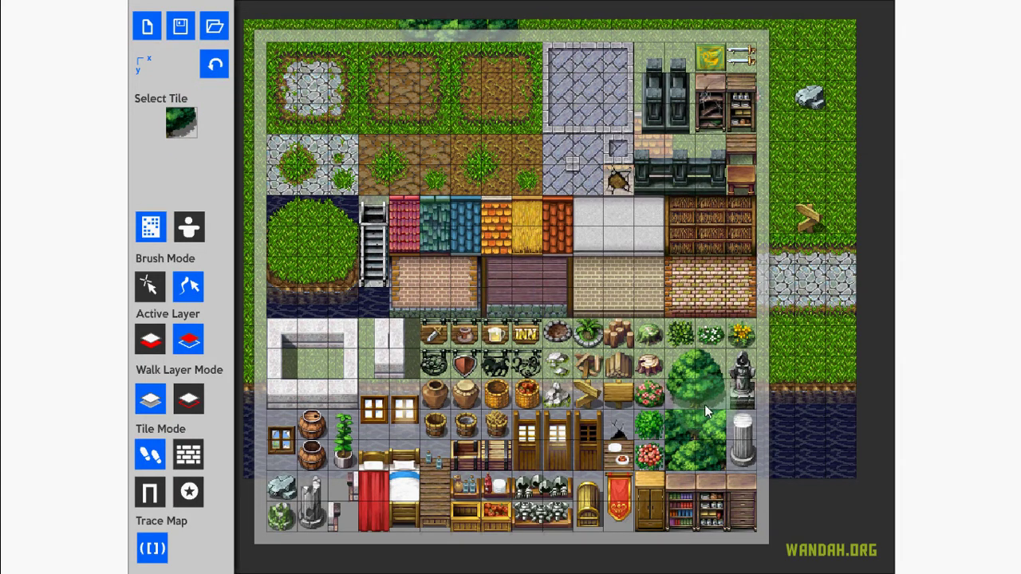
pyautogui.click(674, 399)
pyautogui.click(212, 72)
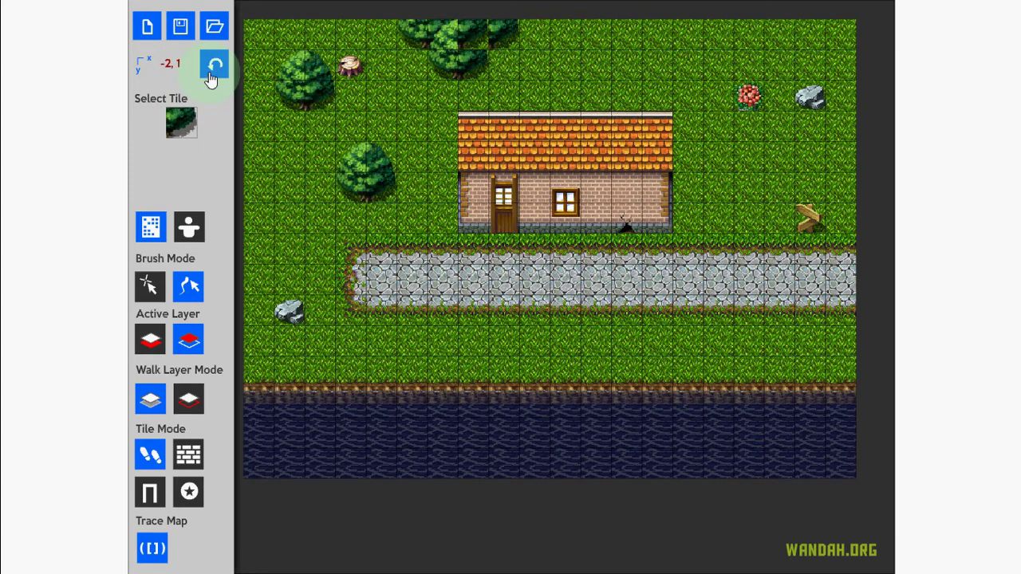
pyautogui.click(460, 70)
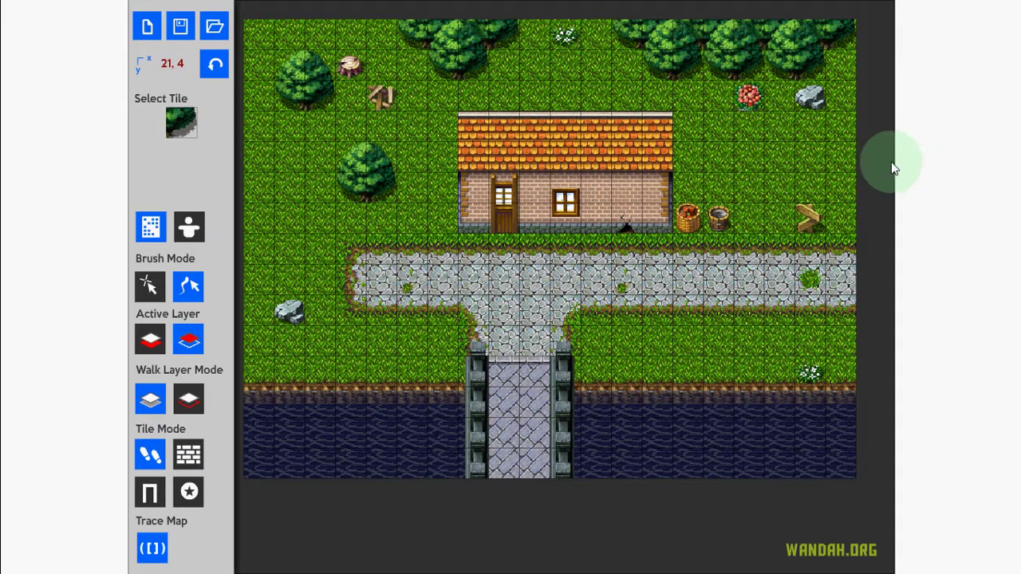
# Make the lower layer active and save the map as map_1 in the demoFlashRPG folder
pyautogui.click(148, 343)
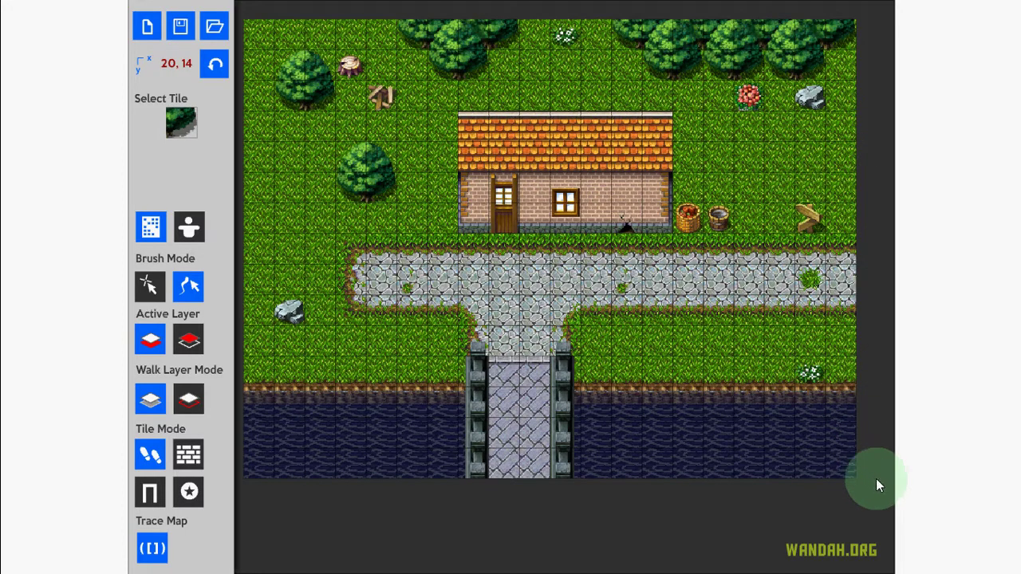
pyautogui.click(183, 36)
pyautogui.moveTo(268, 19); pyautogui.dragTo(787, 177)
pyautogui.click(778, 201)
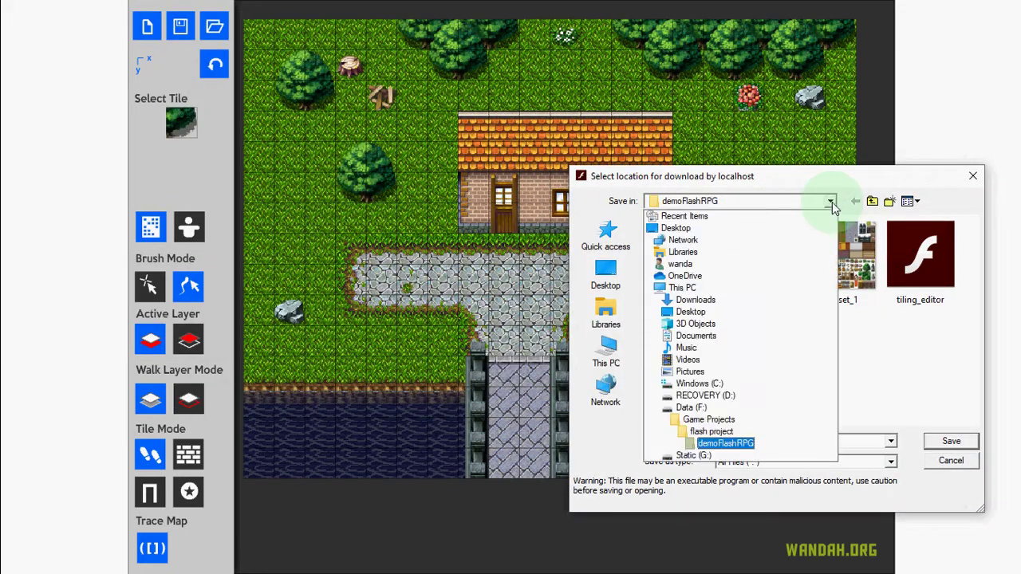
pyautogui.click(778, 201)
pyautogui.click(706, 201)
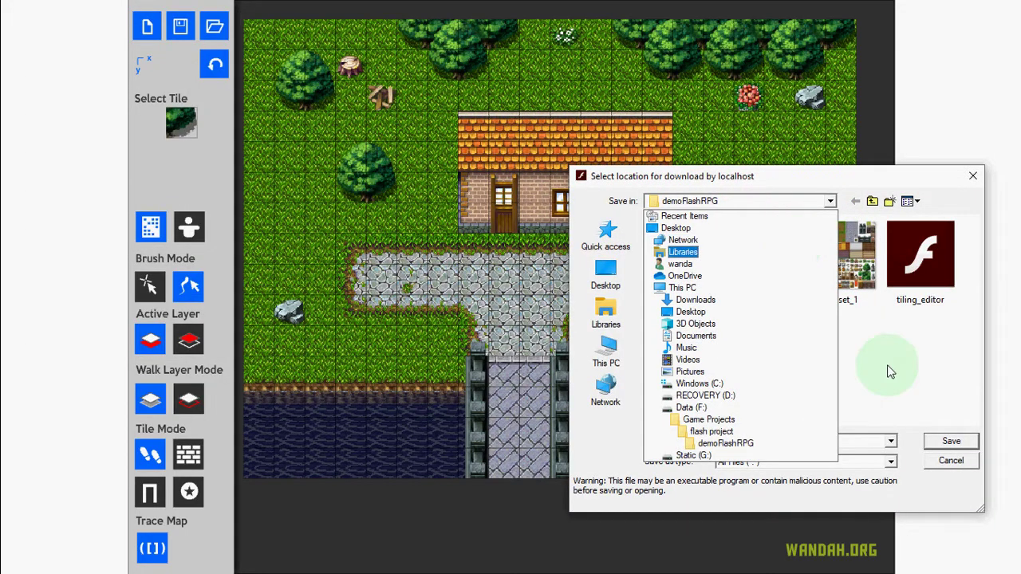
pyautogui.click(684, 209)
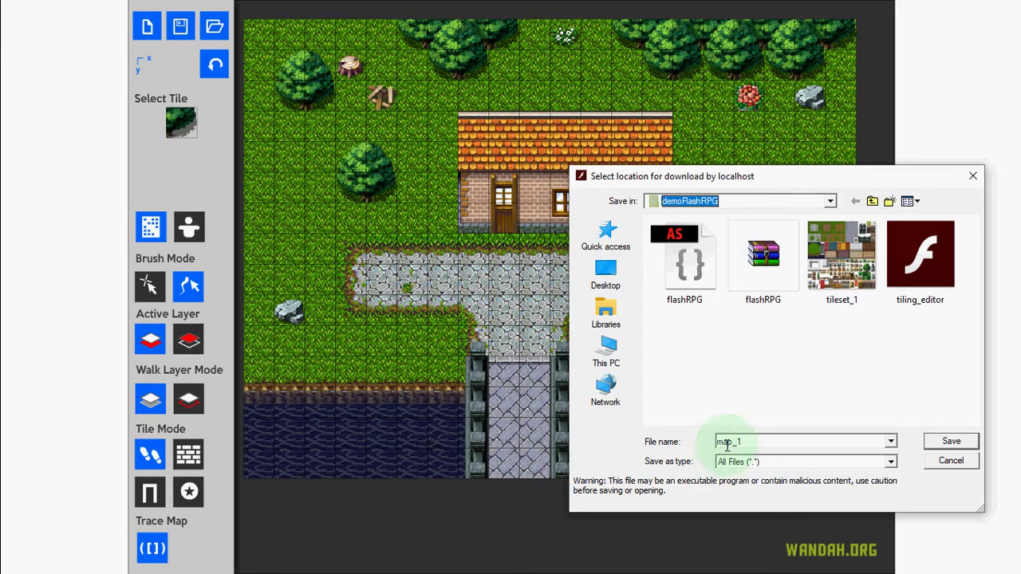
pyautogui.click(954, 443)
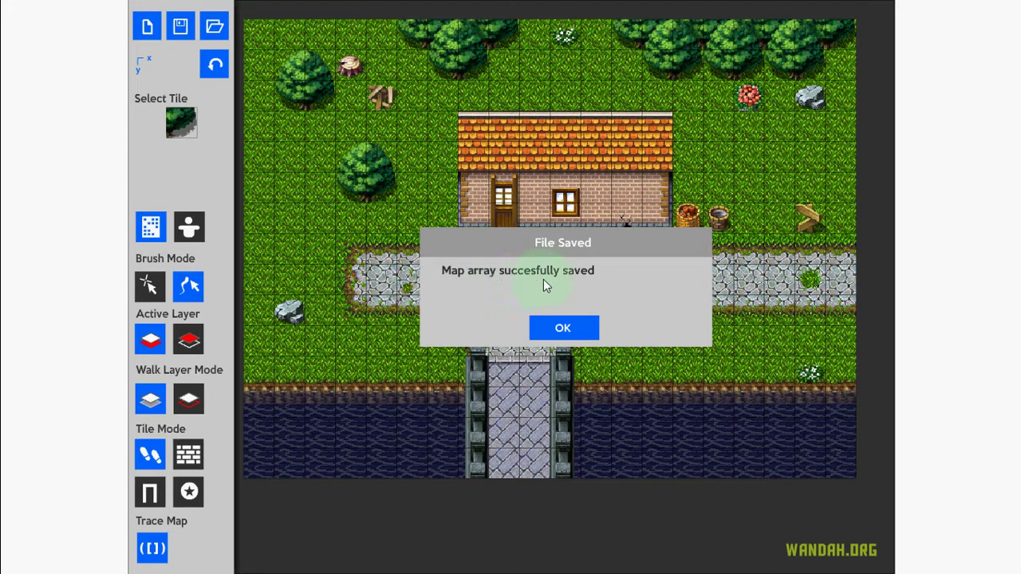
pyautogui.click(578, 333)
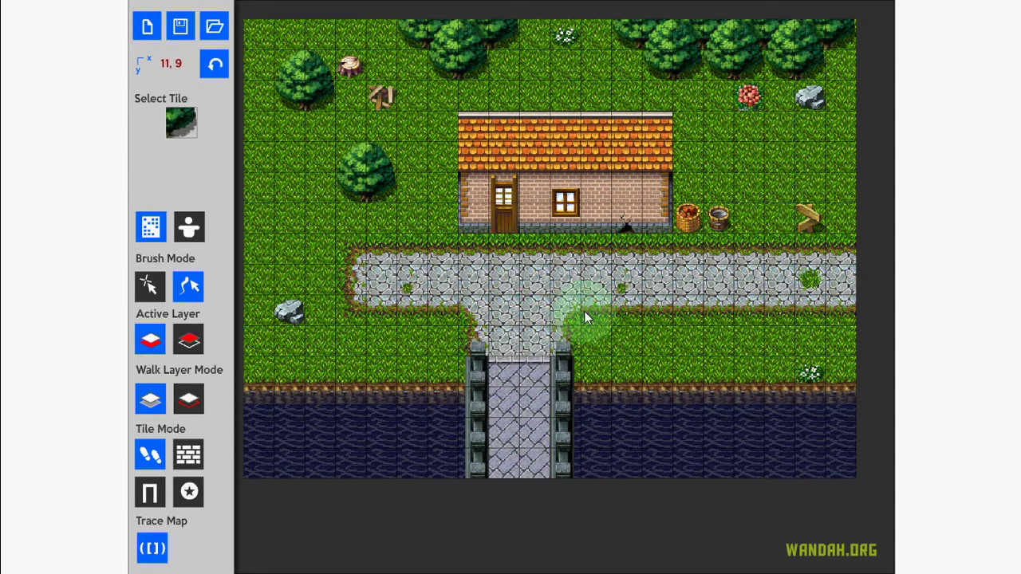
# Trace the map to display its map_1 array code, read through the nested tile values, and close the display
pyautogui.click(151, 550)
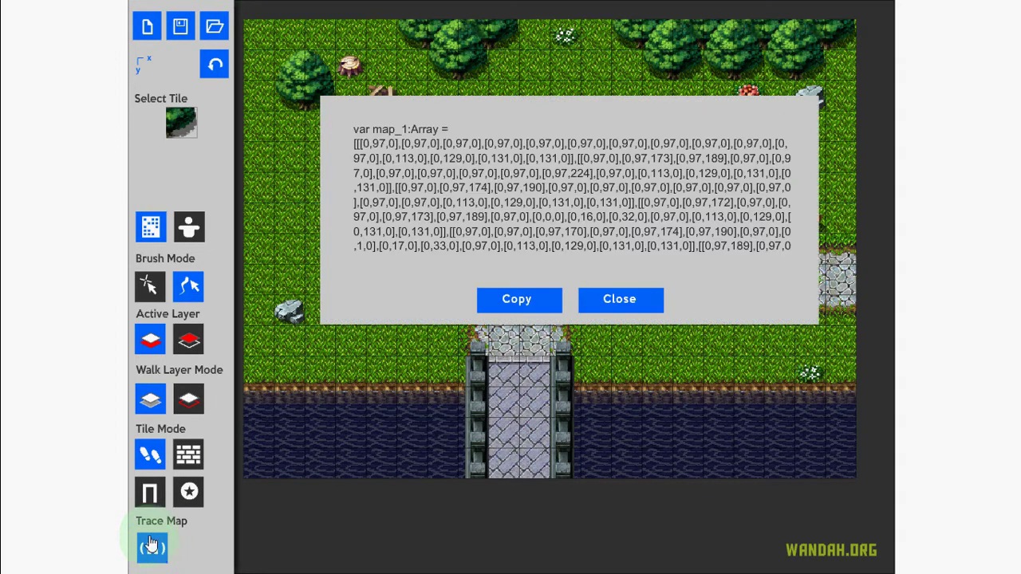
pyautogui.moveTo(355, 129)
pyautogui.mouseDown()
pyautogui.moveTo(729, 308)
pyautogui.moveTo(750, 338)
pyautogui.moveTo(711, 264)
pyautogui.moveTo(714, 231)
pyautogui.mouseUp()
pyautogui.click(713, 231)
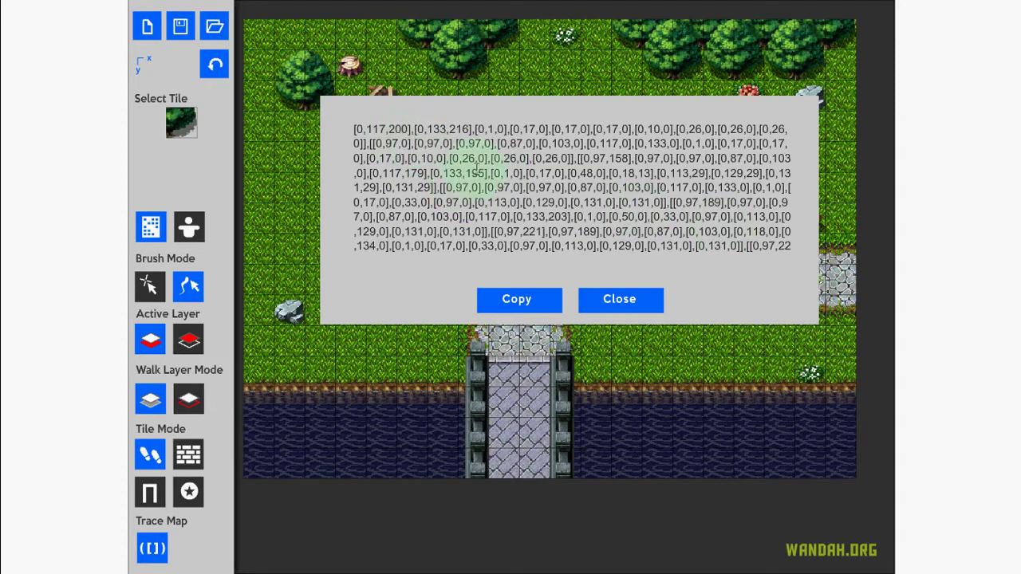
pyautogui.scroll(5, 471, 192)
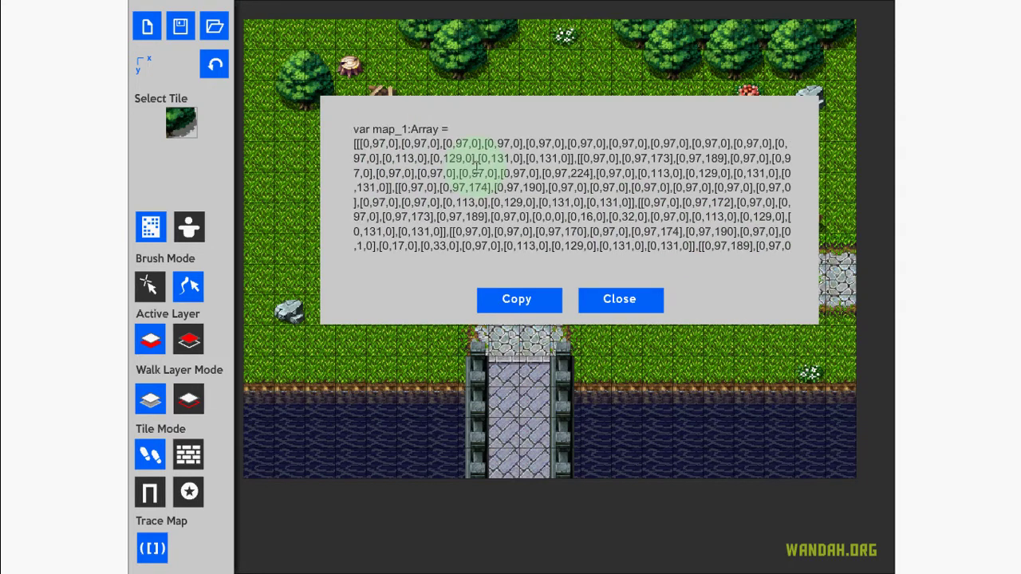
pyautogui.click(402, 143)
pyautogui.scroll(-5, 455, 195)
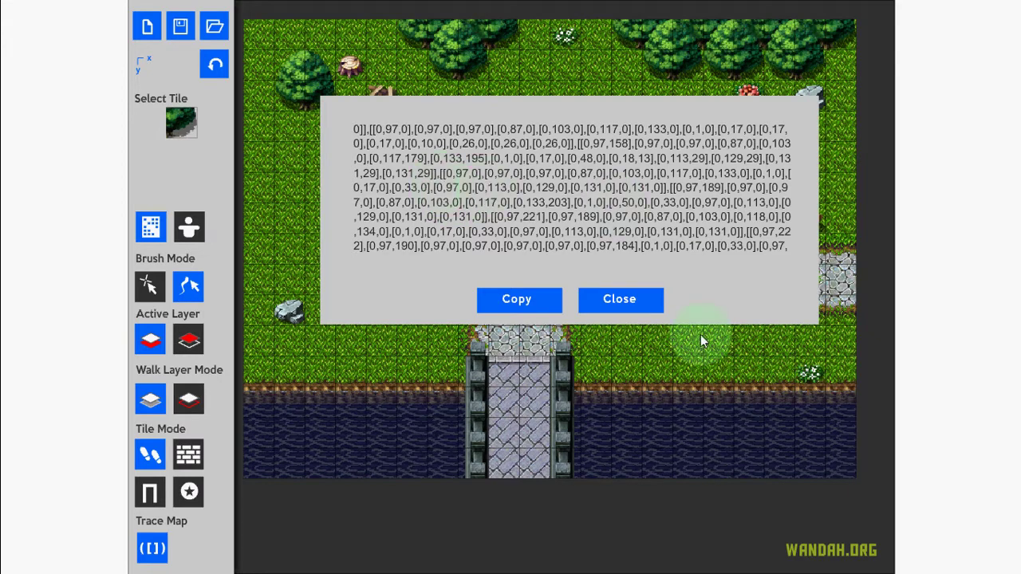
pyautogui.click(642, 304)
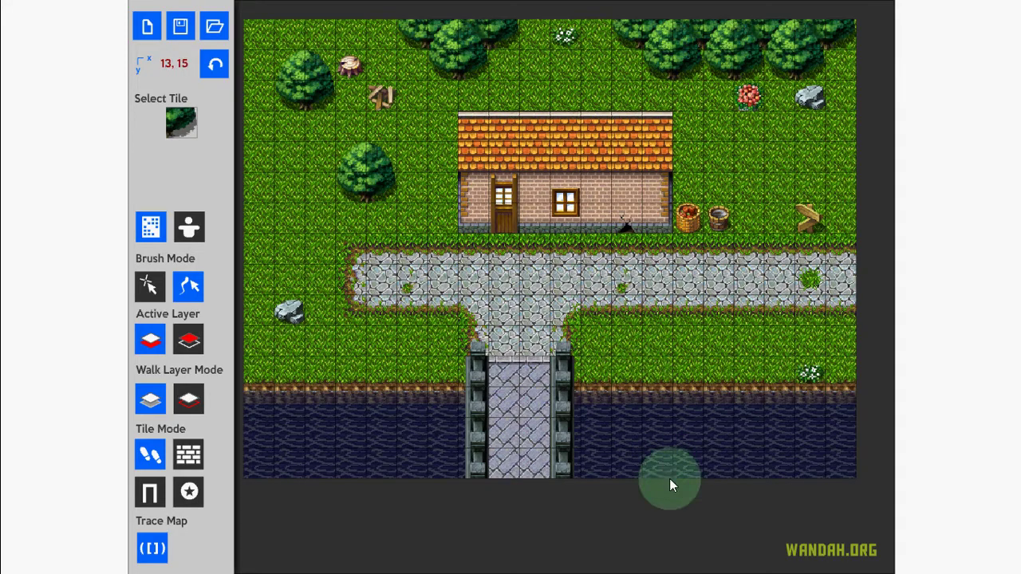
# Close the tiling editor, switch to Adobe Animate and create a new ActionScript 3.0 document
pyautogui.hotkey('alt', 'F4')
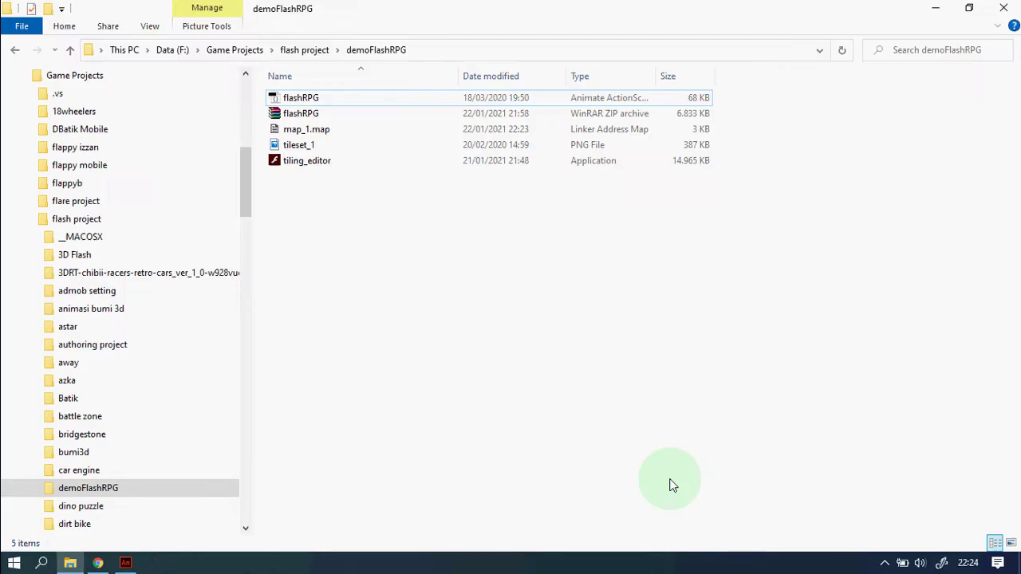
pyautogui.click(126, 562)
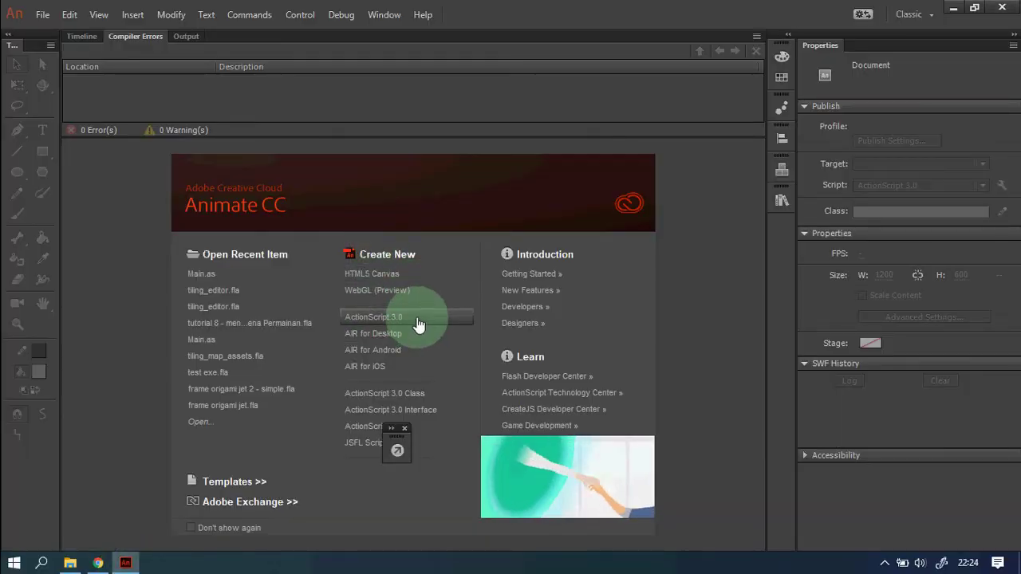
pyautogui.click(418, 324)
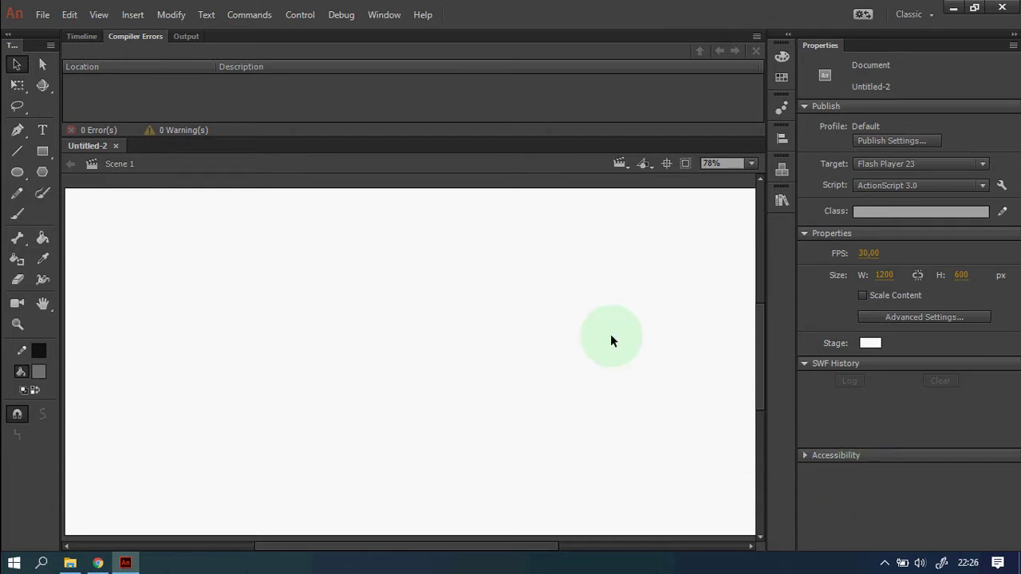
# Set the document width to 800 px and bring the timeline into view
pyautogui.click(883, 274)
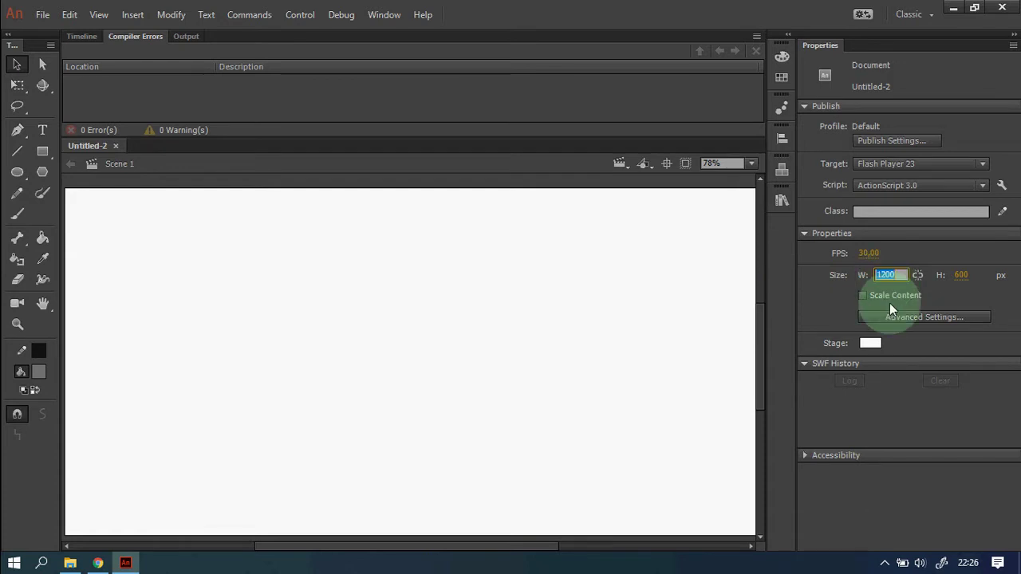
pyautogui.write('80')
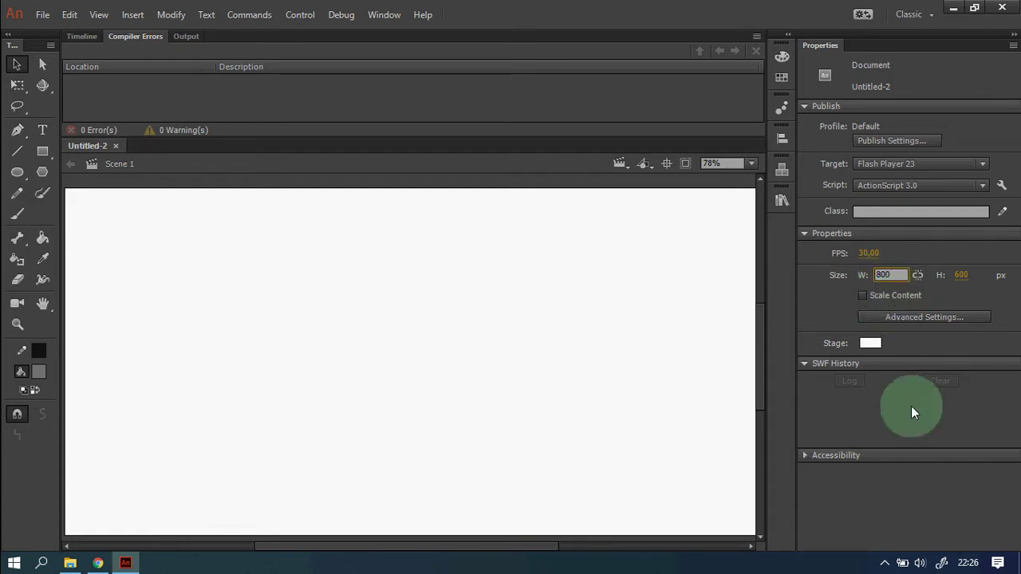
pyautogui.press('Return')
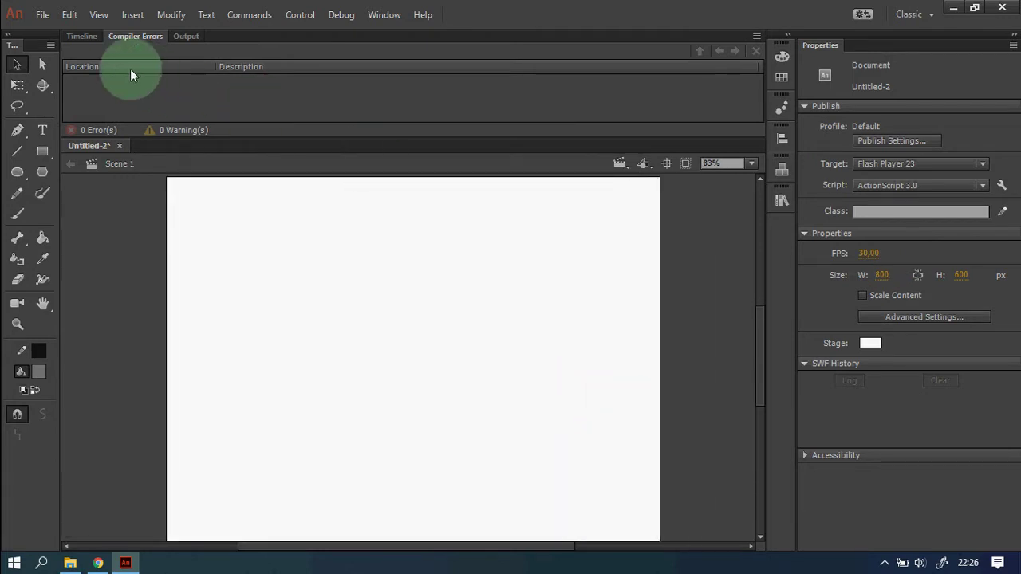
pyautogui.click(82, 36)
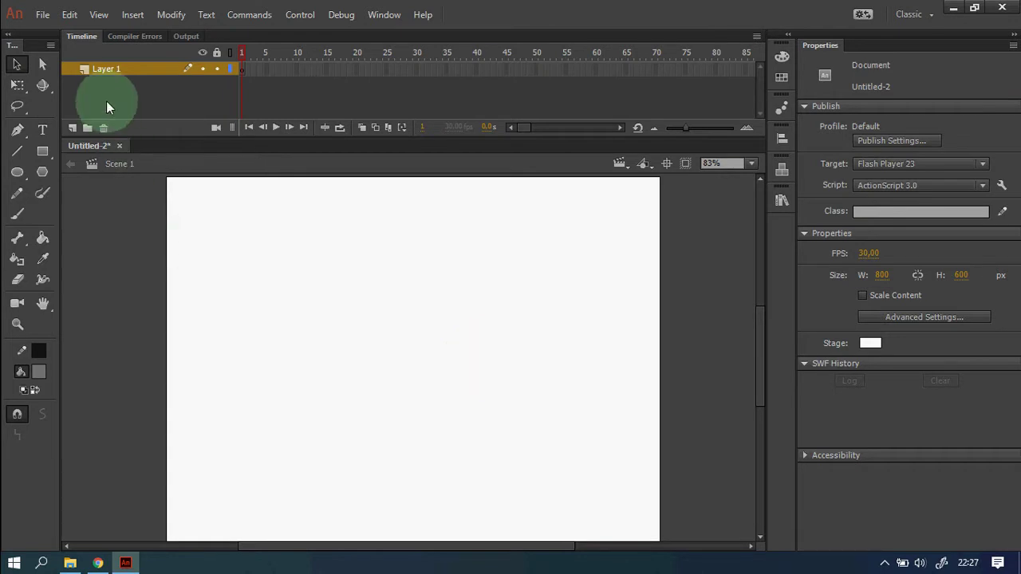
# Import the tileset_1 image from the demoFlashRPG folder into the library
pyautogui.click(46, 19)
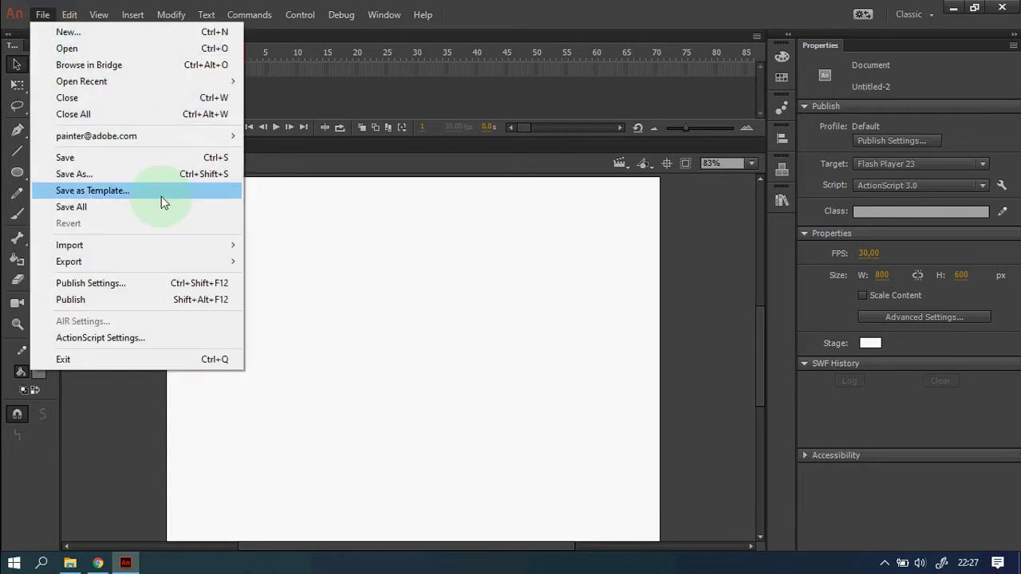
pyautogui.moveTo(205, 251)
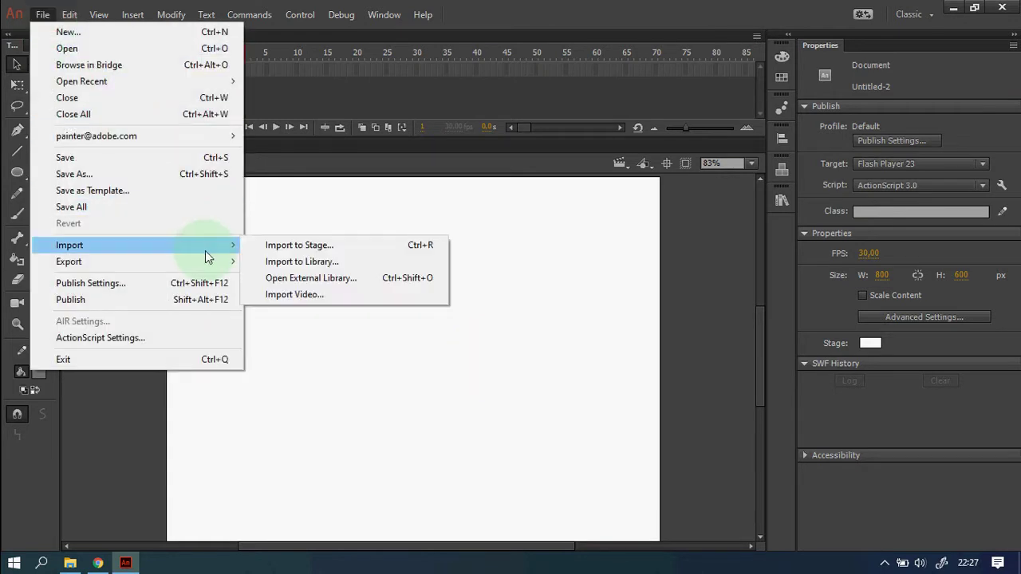
pyautogui.click(351, 262)
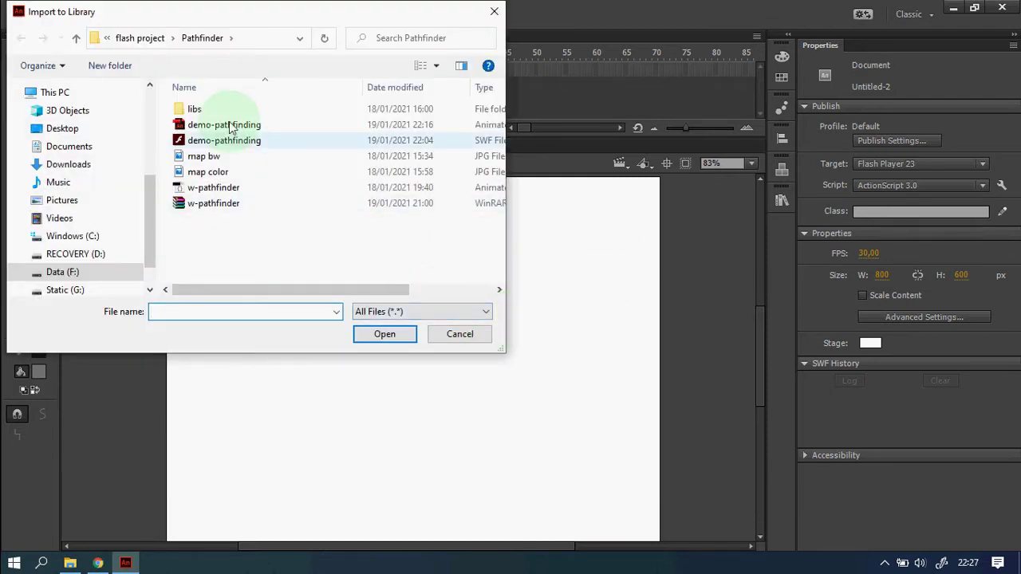
pyautogui.click(137, 38)
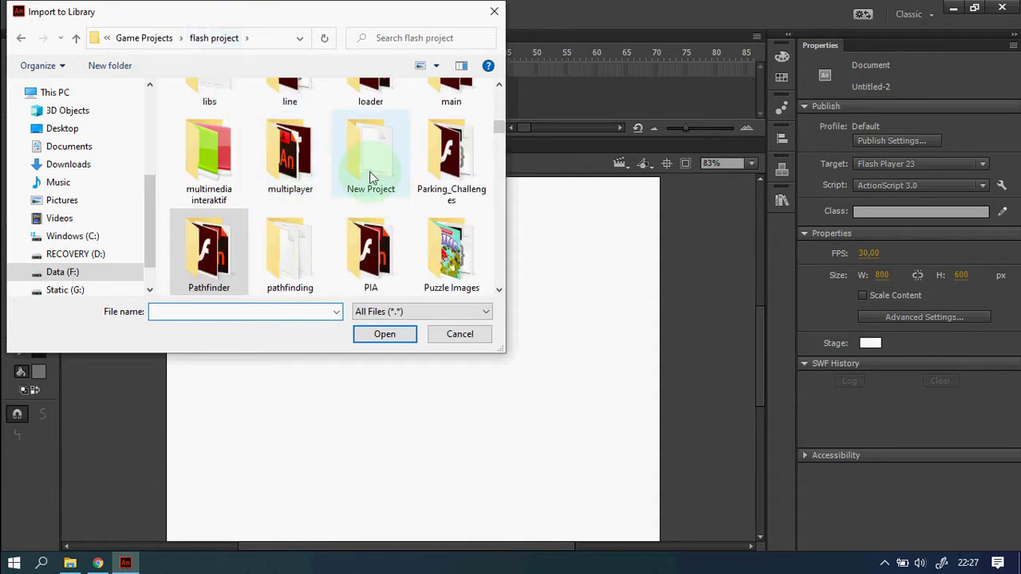
pyautogui.scroll(3, 369, 178)
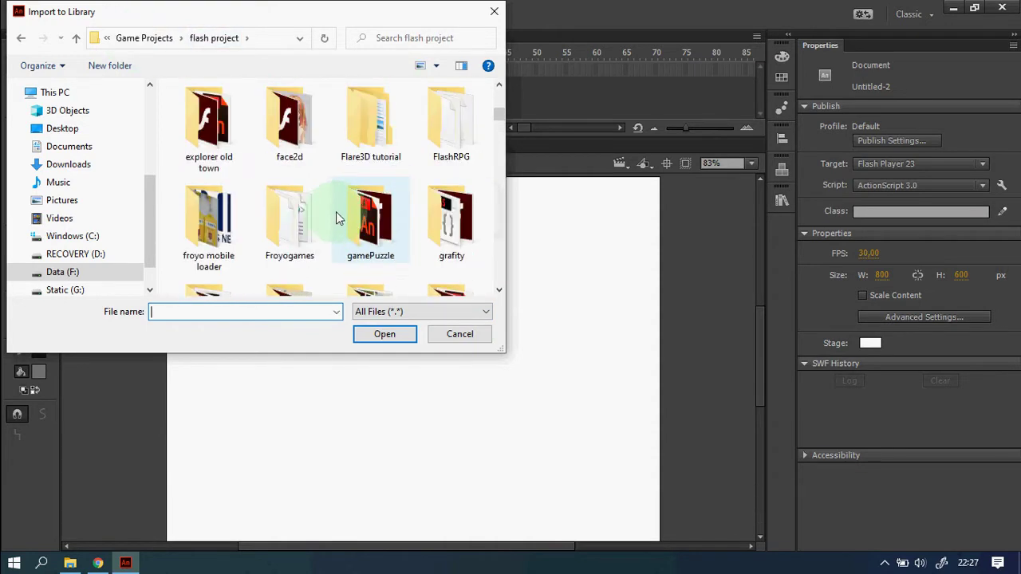
pyautogui.scroll(1, 409, 187)
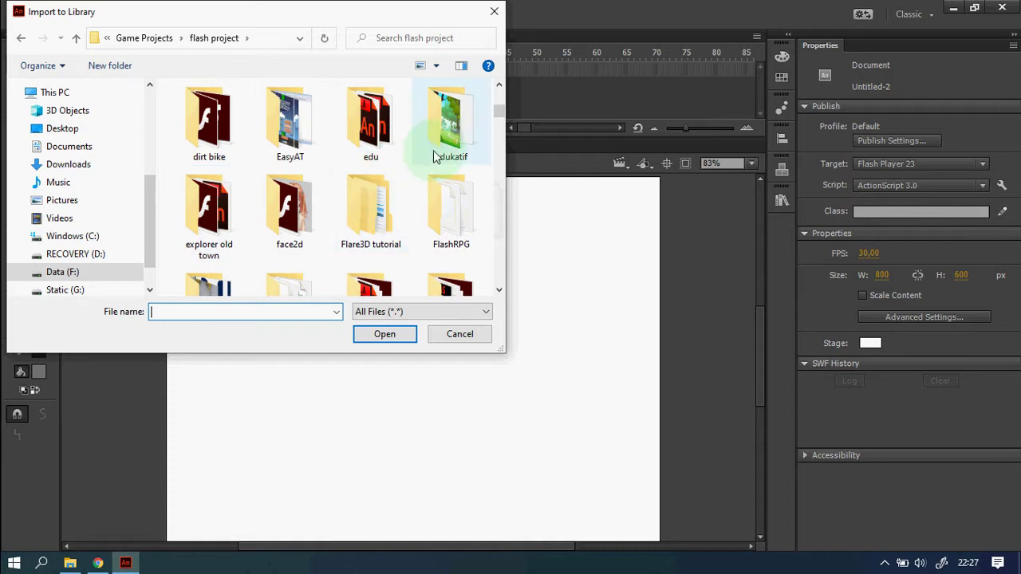
pyautogui.scroll(1, 395, 216)
pyautogui.doubleClick(367, 119)
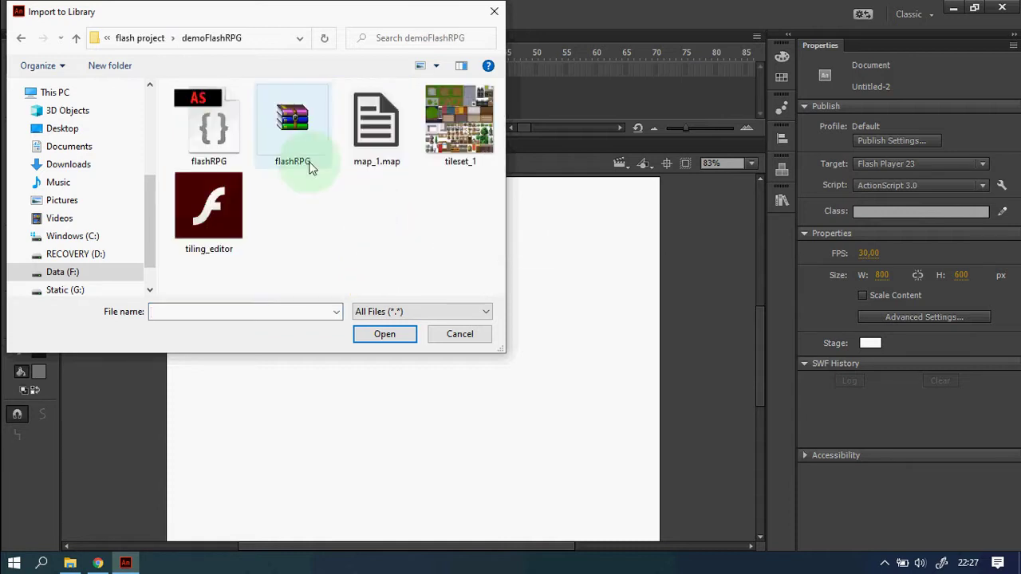
pyautogui.click(459, 124)
pyautogui.click(398, 335)
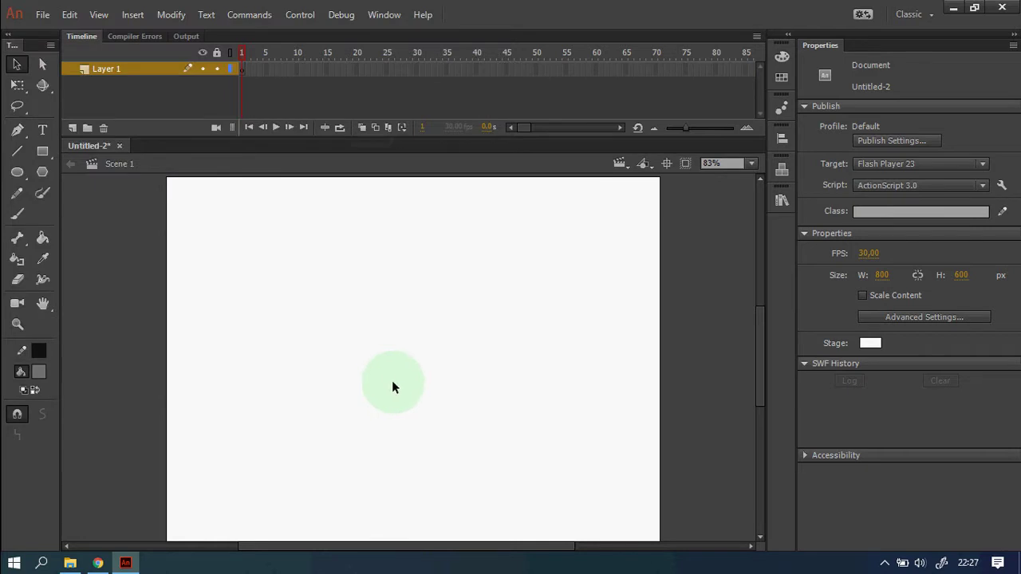
# Place tileset_1.png from the library on the stage, move it around to inspect its tiles, and delete the instance
pyautogui.click(781, 200)
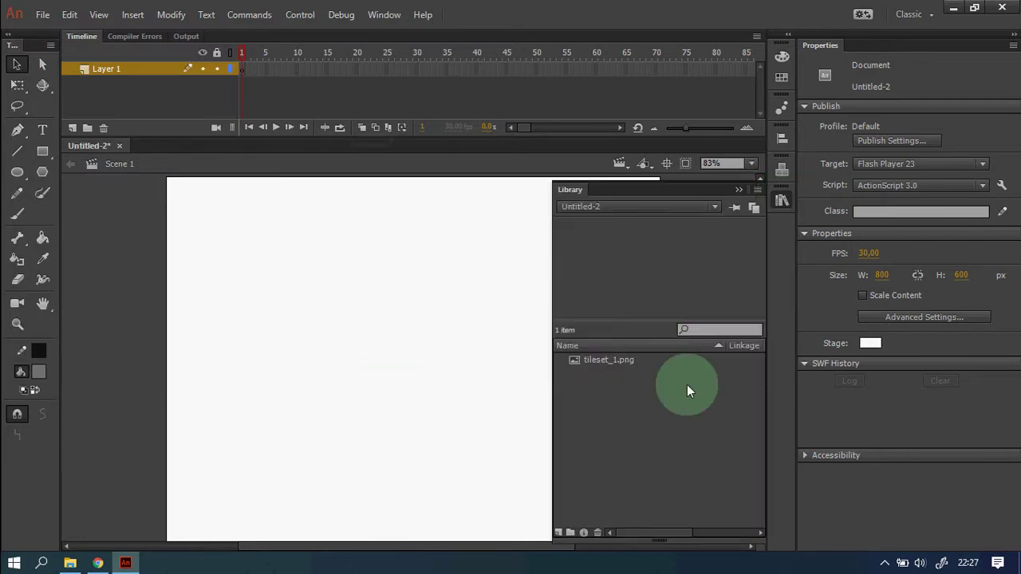
pyautogui.click(627, 360)
pyautogui.moveTo(315, 332); pyautogui.dragTo(315, 332)
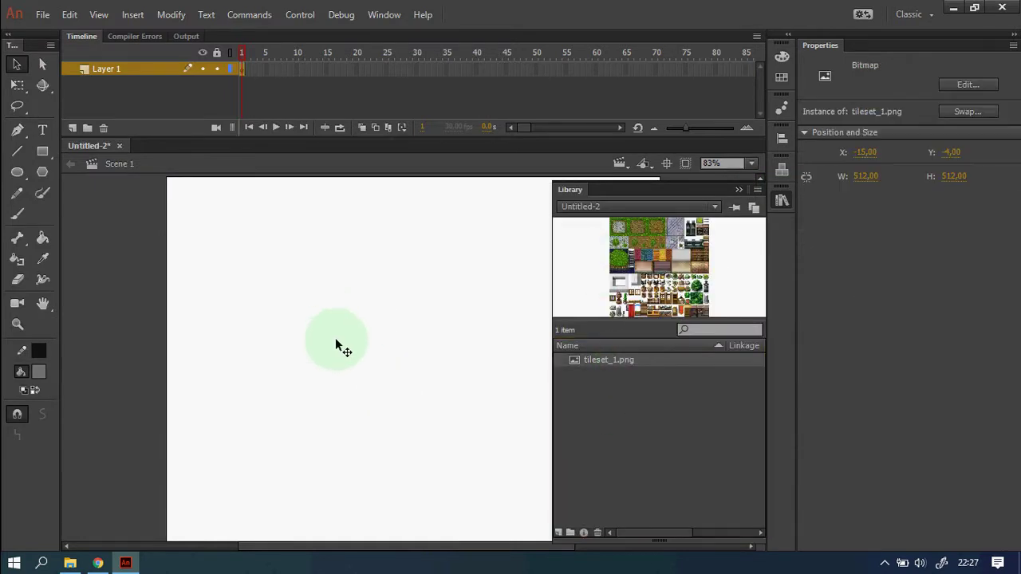
pyautogui.click(781, 200)
pyautogui.moveTo(378, 298); pyautogui.dragTo(480, 340)
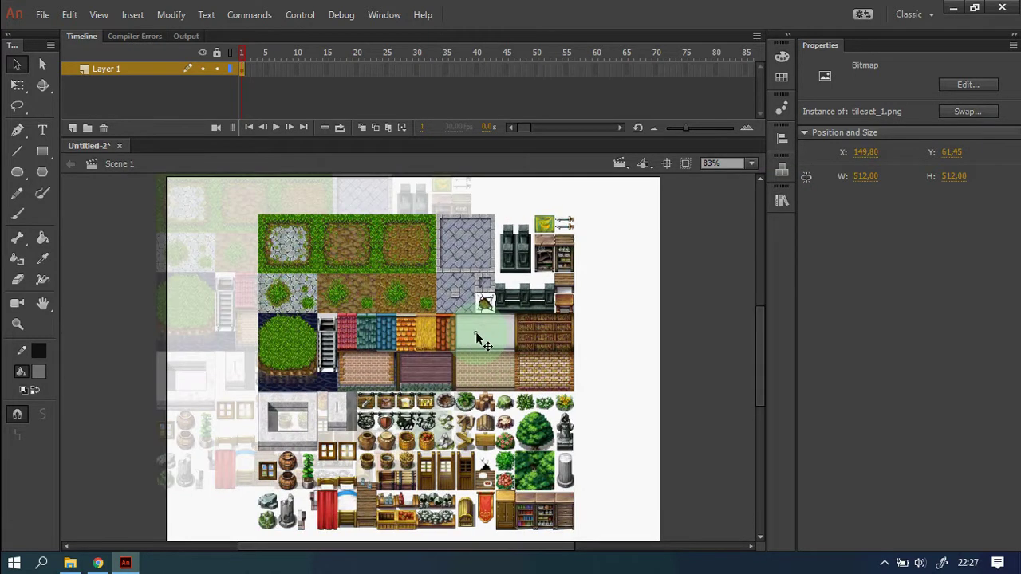
pyautogui.moveTo(500, 384); pyautogui.dragTo(392, 364)
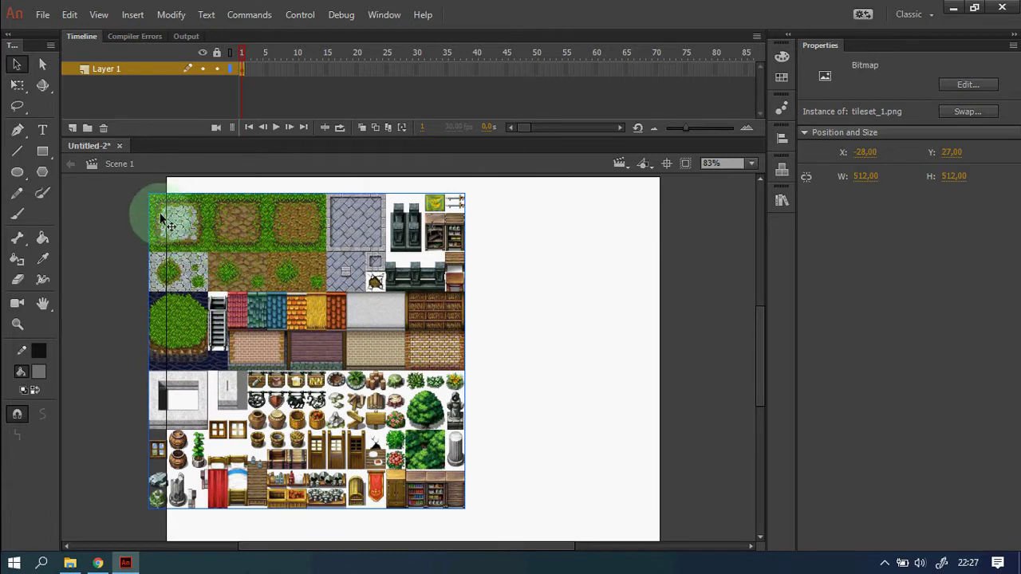
pyautogui.moveTo(285, 352); pyautogui.dragTo(378, 361)
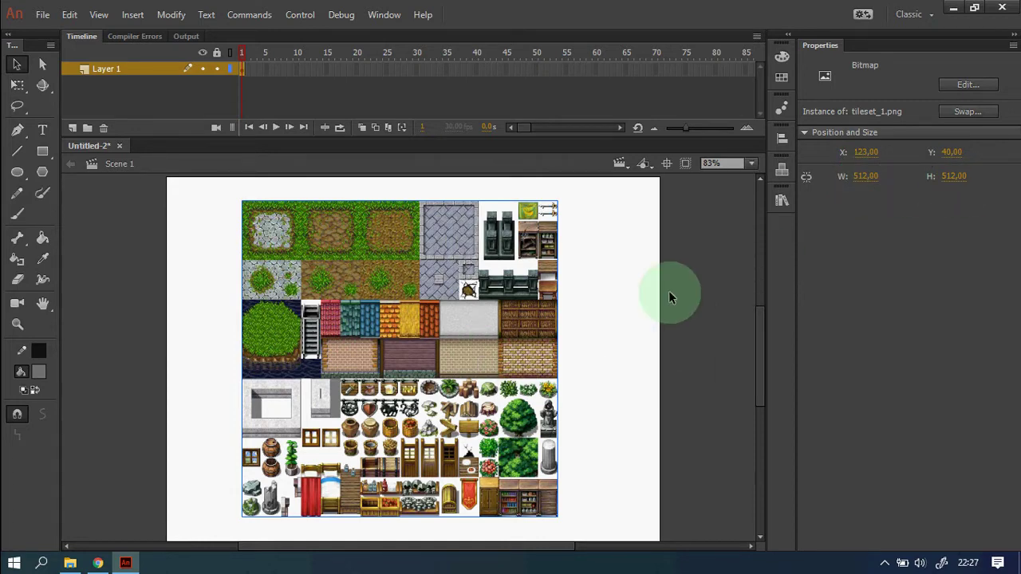
pyautogui.press('Delete')
# Set the compression of the tileset_1.png library bitmap to Lossless (PNG/GIF)
pyautogui.click(783, 202)
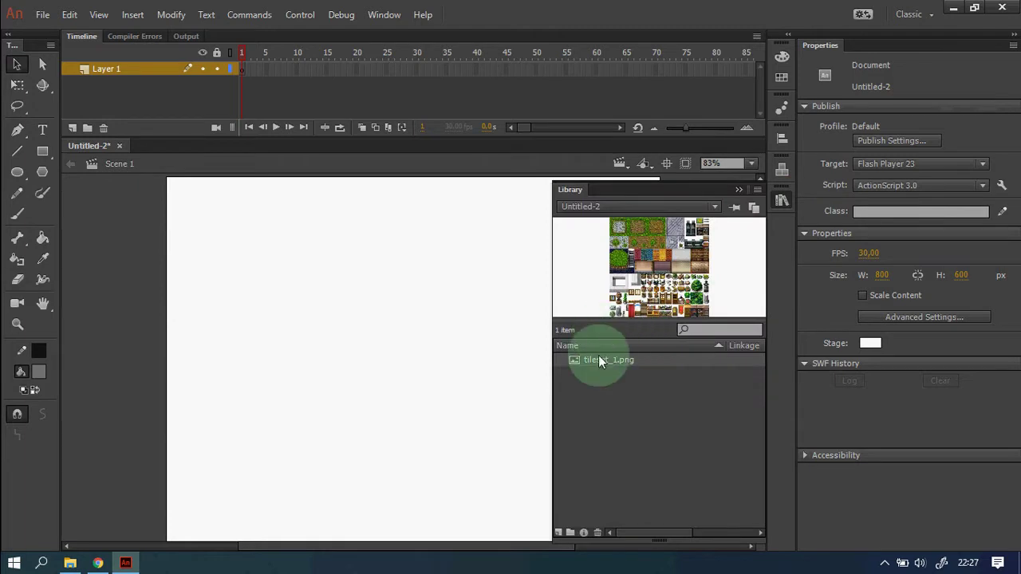
pyautogui.rightClick(641, 360)
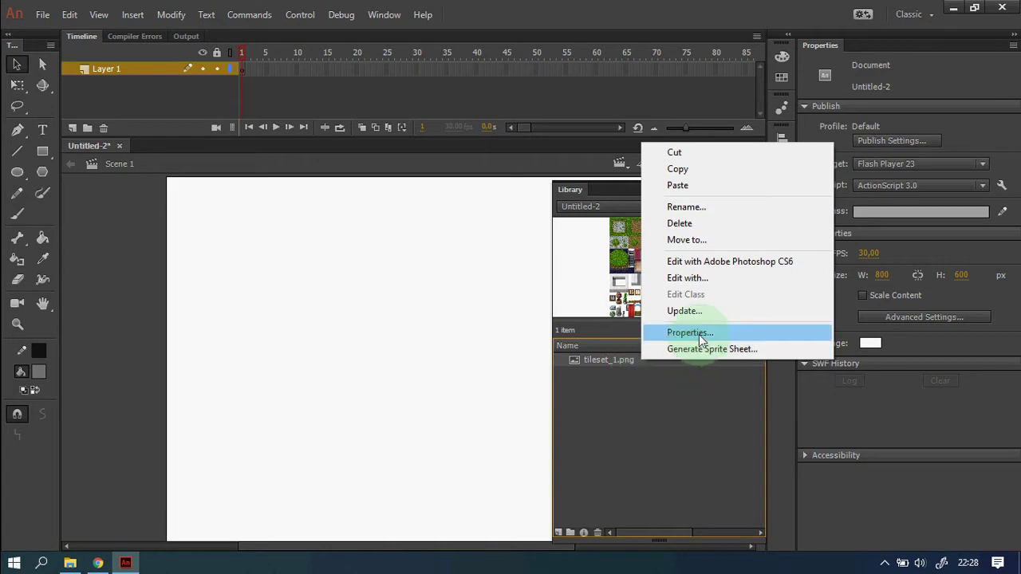
pyautogui.click(730, 332)
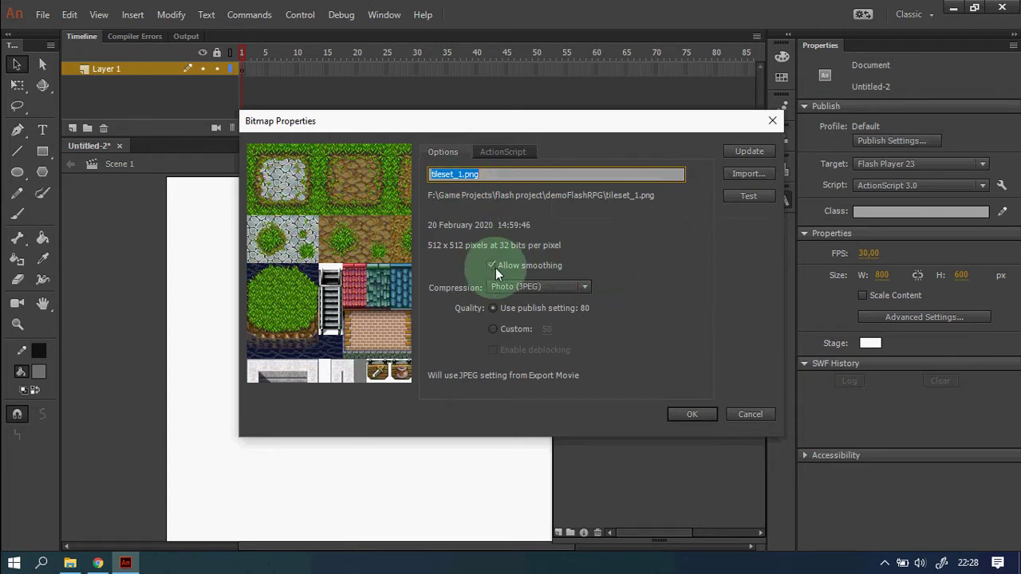
pyautogui.click(584, 288)
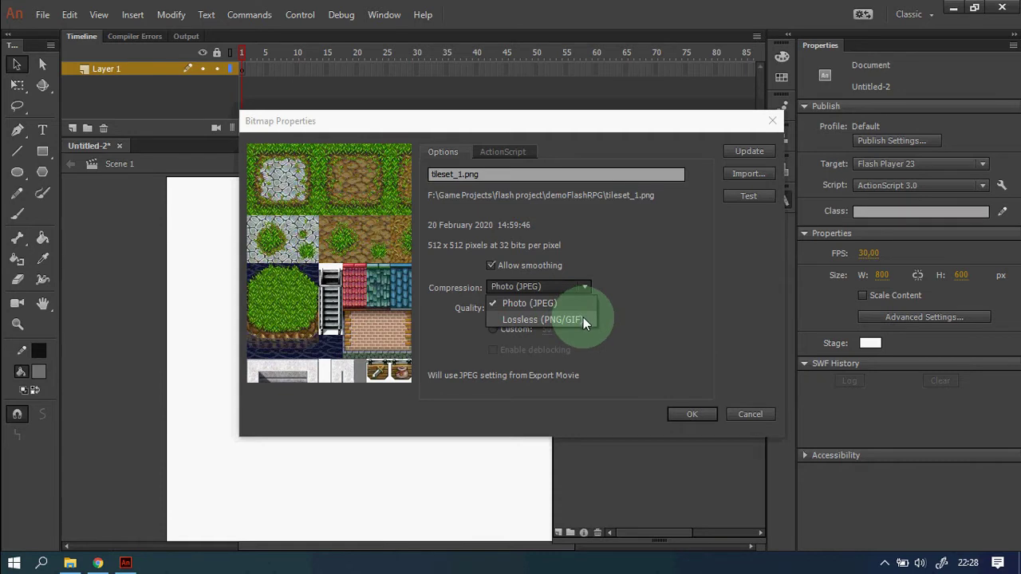
pyautogui.click(583, 320)
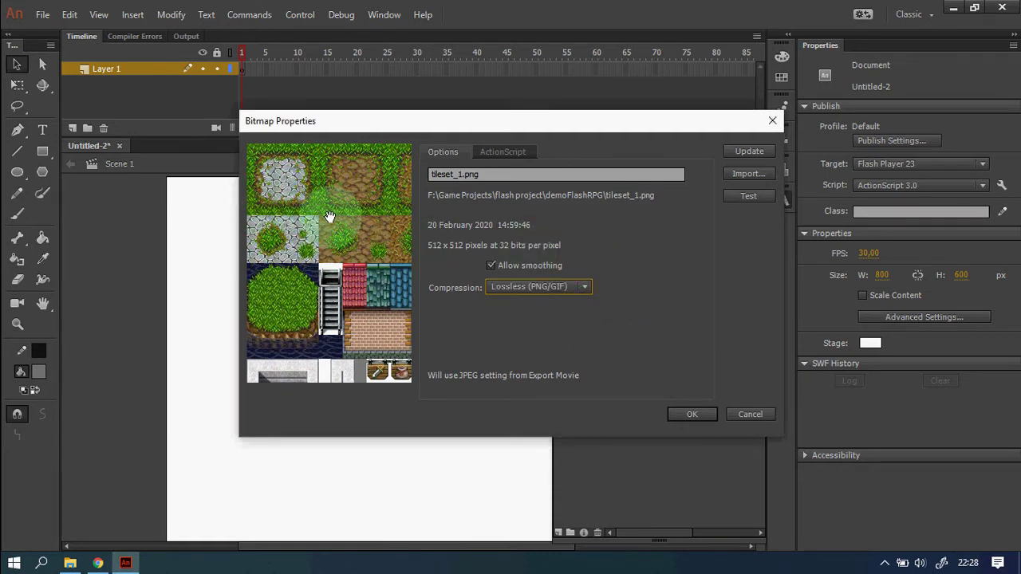
pyautogui.click(581, 319)
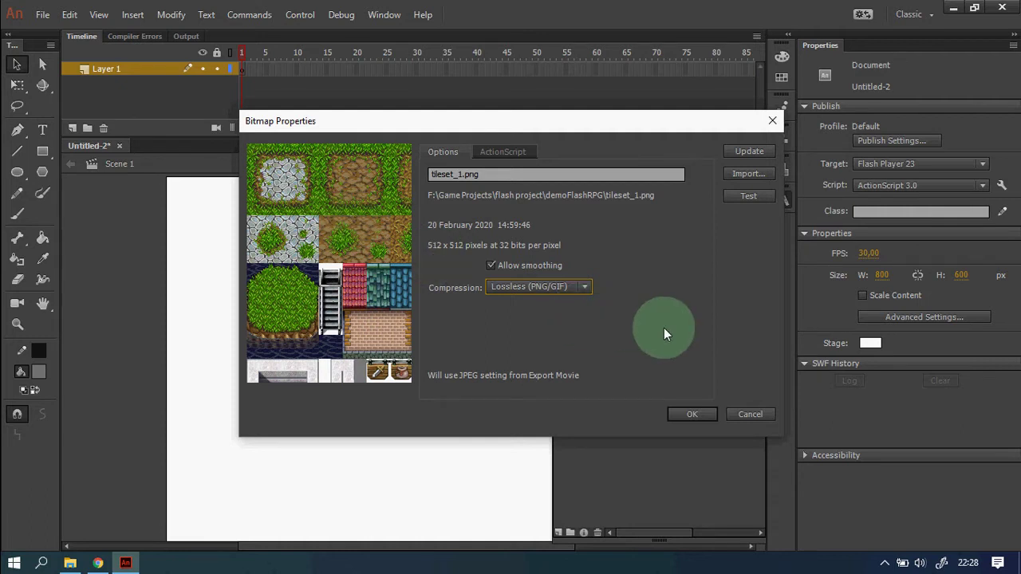
# Export tileset_1.png for ActionScript in frame 1 with the class tileset_1, and check its linkage name in the library
pyautogui.click(497, 152)
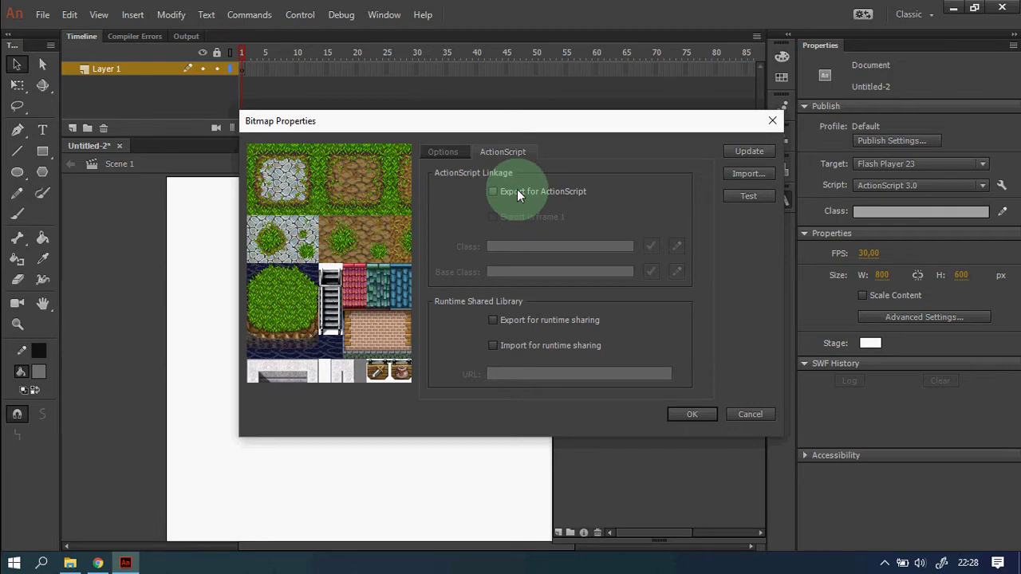
pyautogui.click(454, 152)
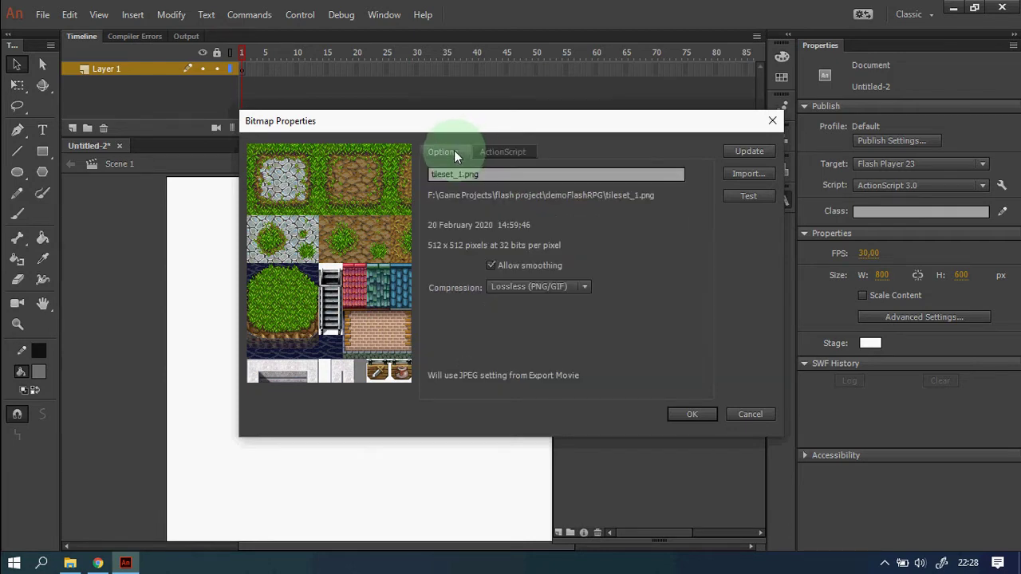
pyautogui.click(511, 151)
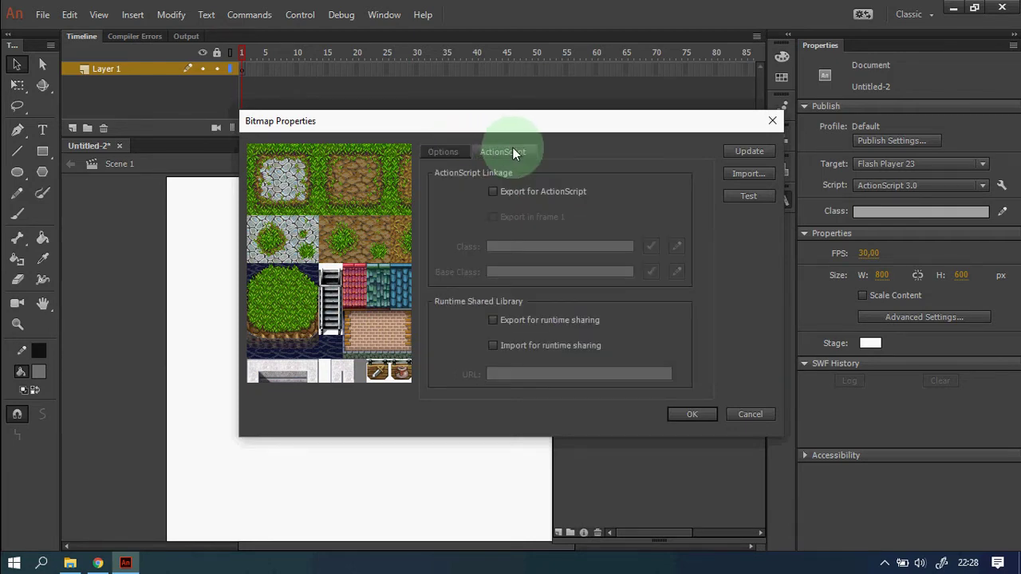
pyautogui.click(493, 192)
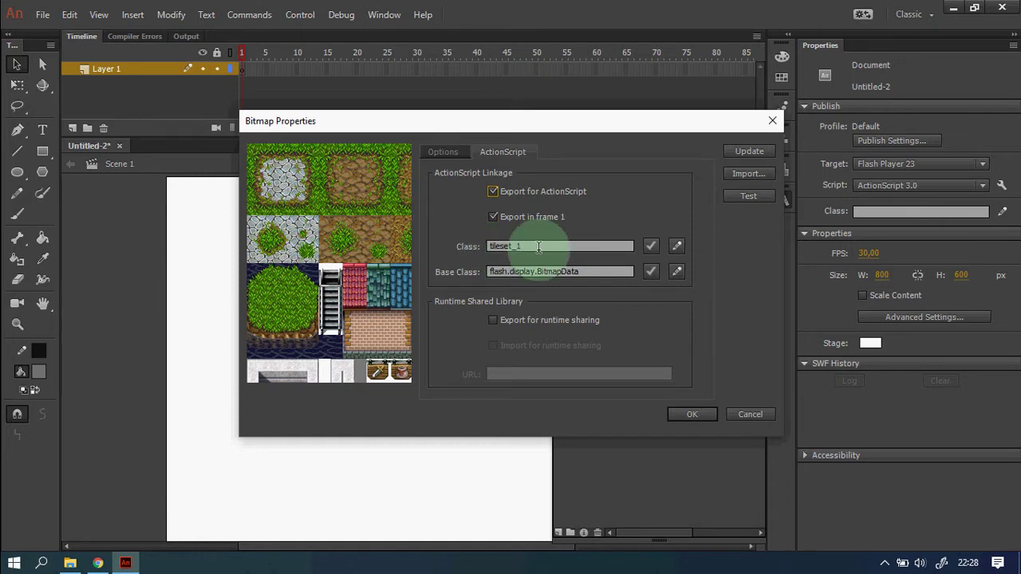
pyautogui.click(702, 417)
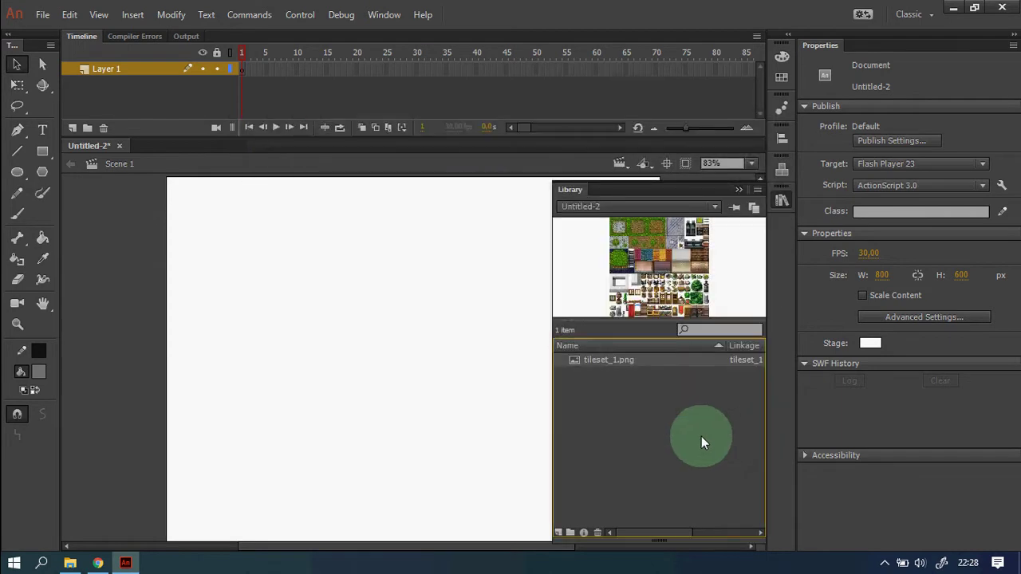
pyautogui.moveTo(725, 345); pyautogui.dragTo(679, 345)
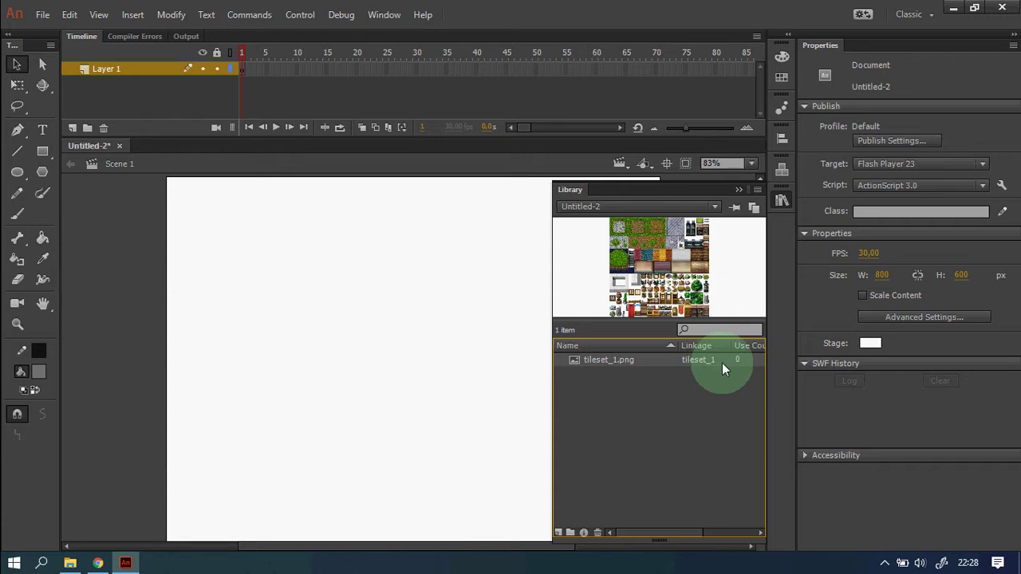
pyautogui.click(783, 201)
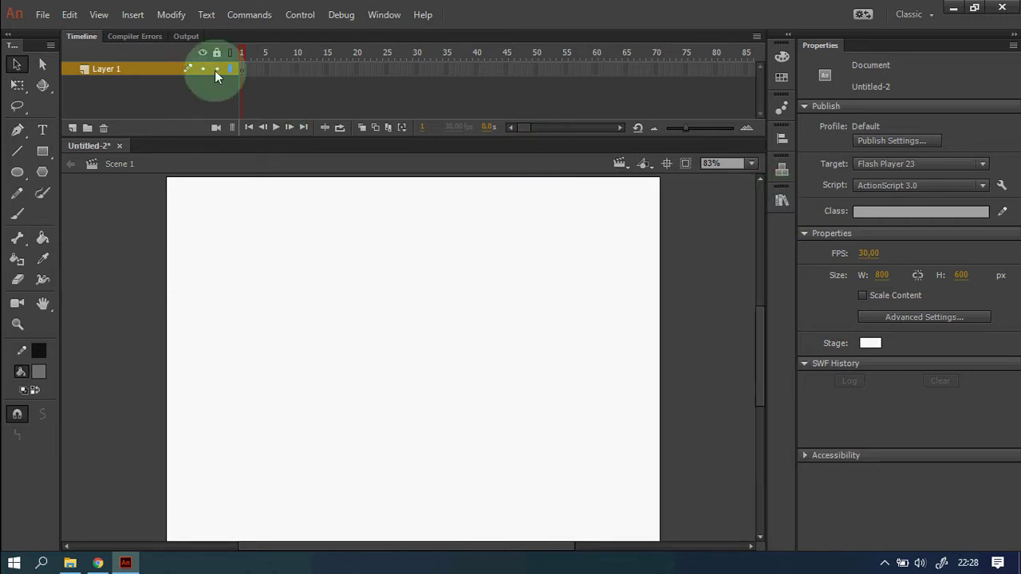
# Save the document as demo RPG, an Animate Document (*.fla), in the demoFlashRPG folder inside flash project
pyautogui.click(42, 15)
pyautogui.click(110, 163)
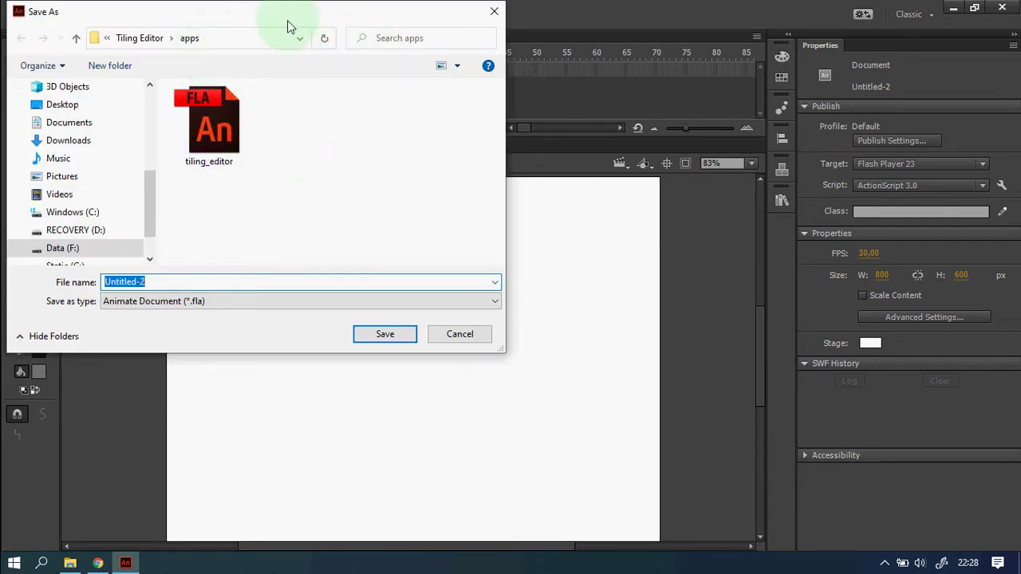
pyautogui.moveTo(369, 242); pyautogui.dragTo(362, 92)
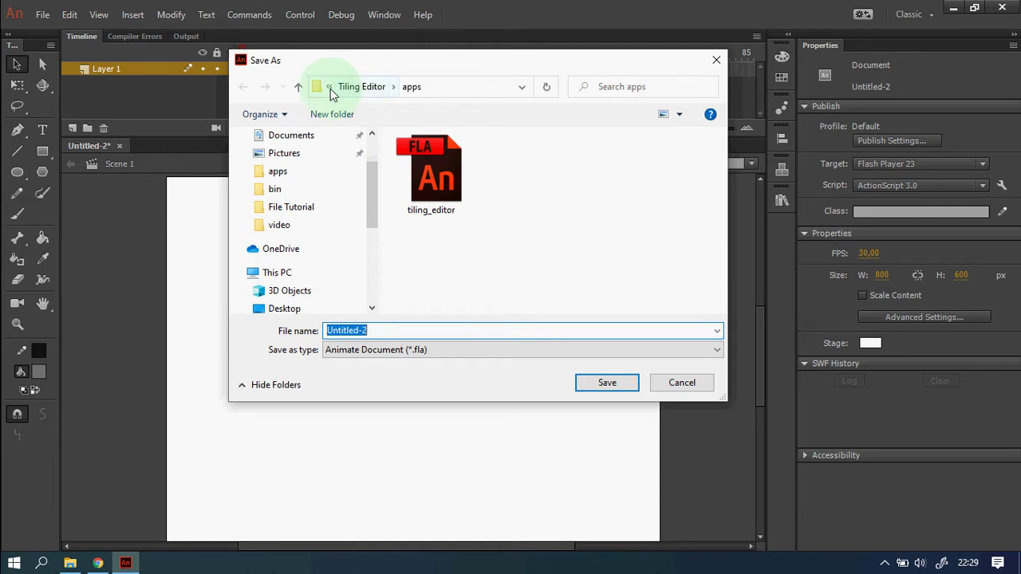
pyautogui.click(393, 86)
pyautogui.click(372, 90)
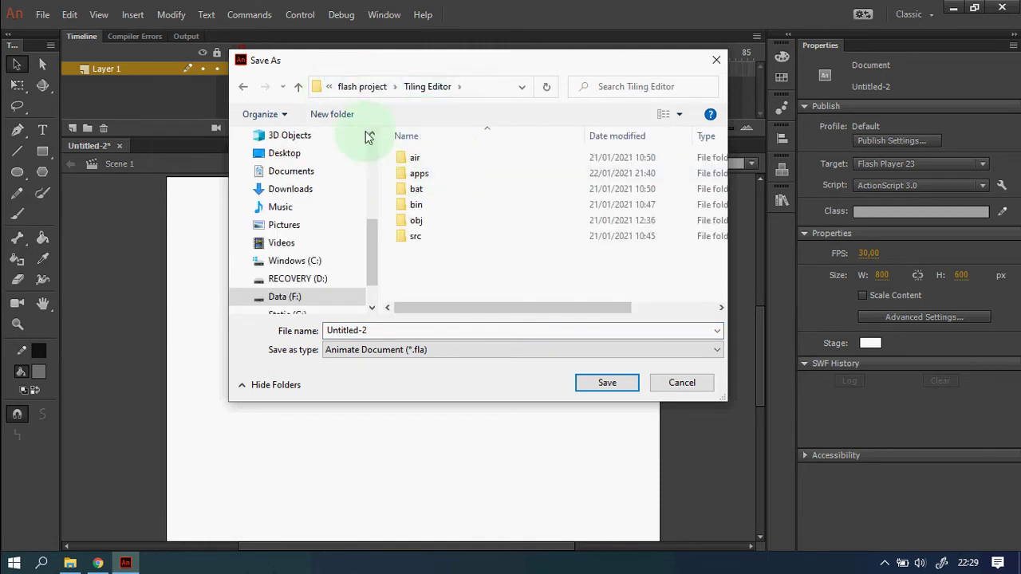
pyautogui.click(360, 88)
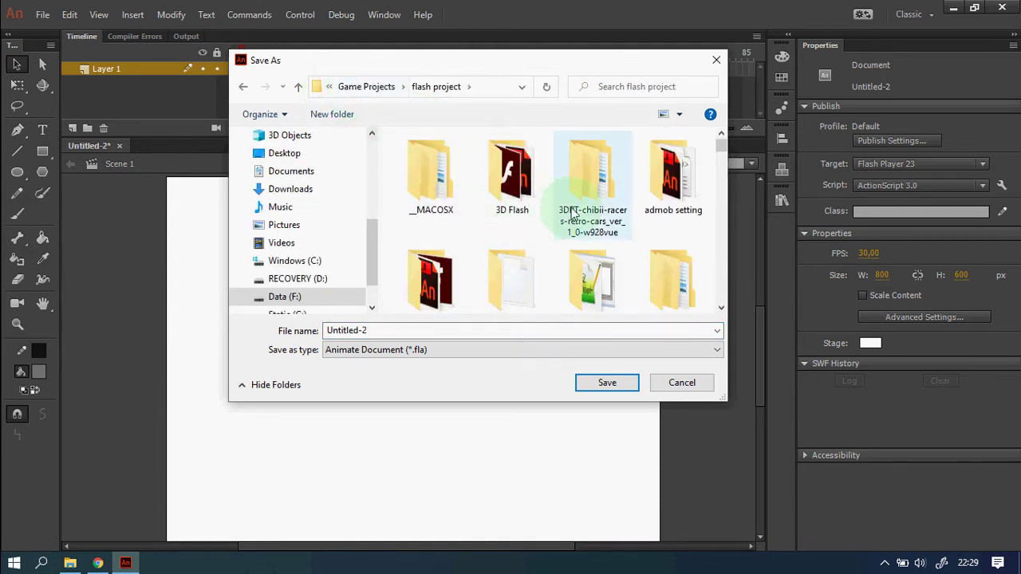
pyautogui.scroll(-2, 570, 235)
pyautogui.scroll(-2, 571, 236)
pyautogui.doubleClick(583, 272)
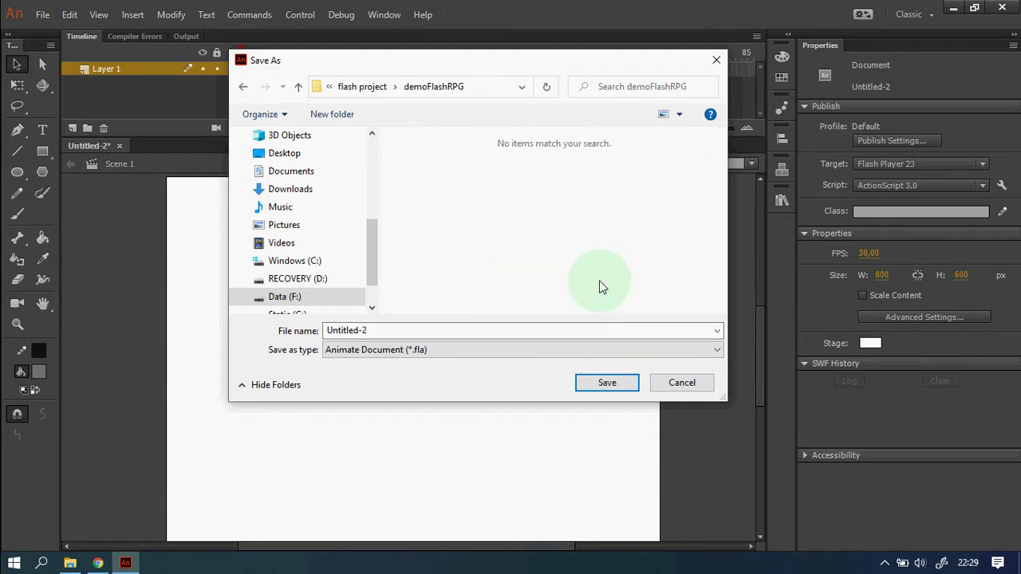
pyautogui.click(444, 332)
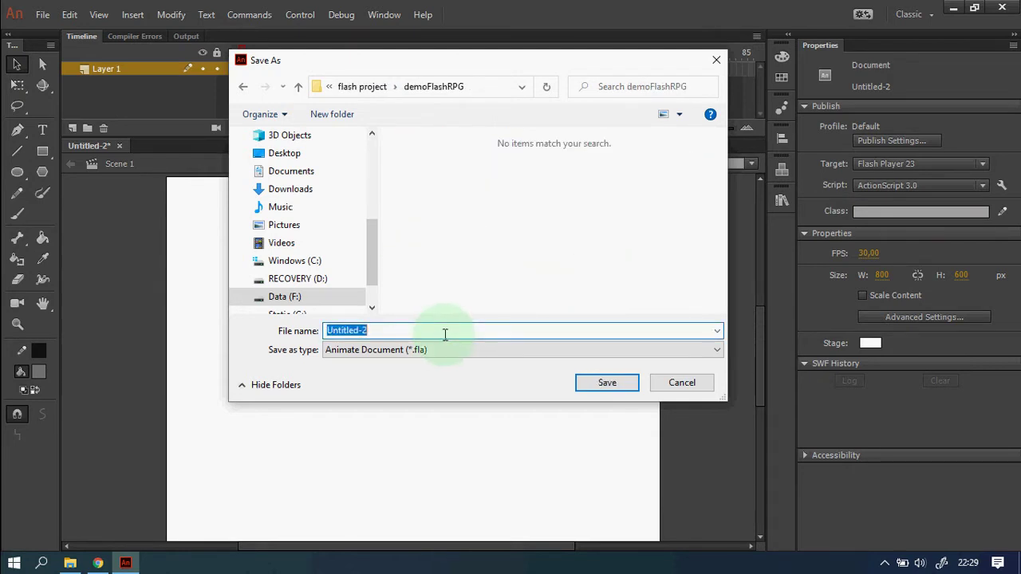
pyautogui.write('demo RPG')
pyautogui.press('Return')
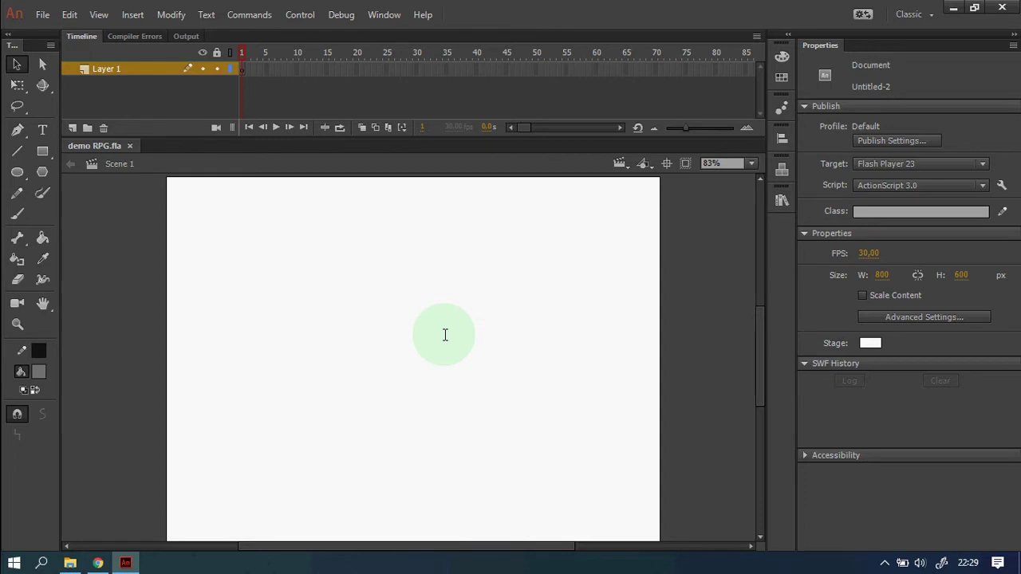
# Switch to File Explorer and open map_1.map from the demoFlashRPG folder in Notepad++
pyautogui.click(70, 563)
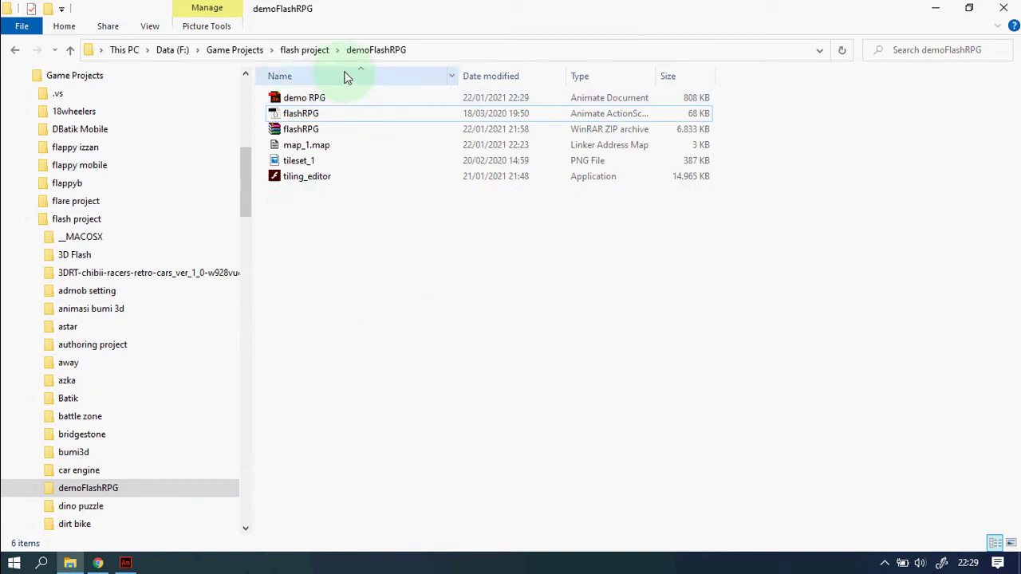
pyautogui.click(315, 146)
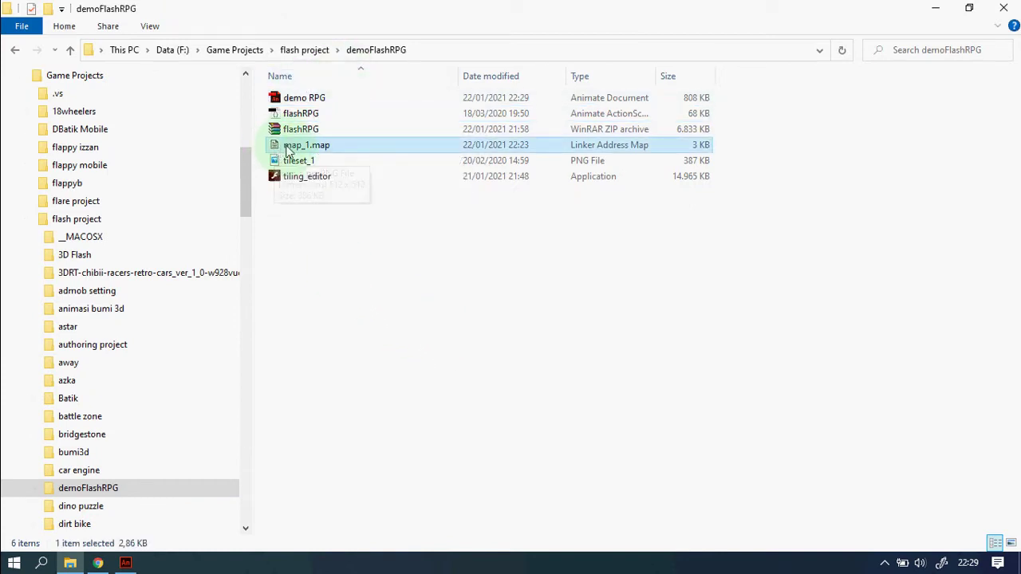
pyautogui.rightClick(327, 151)
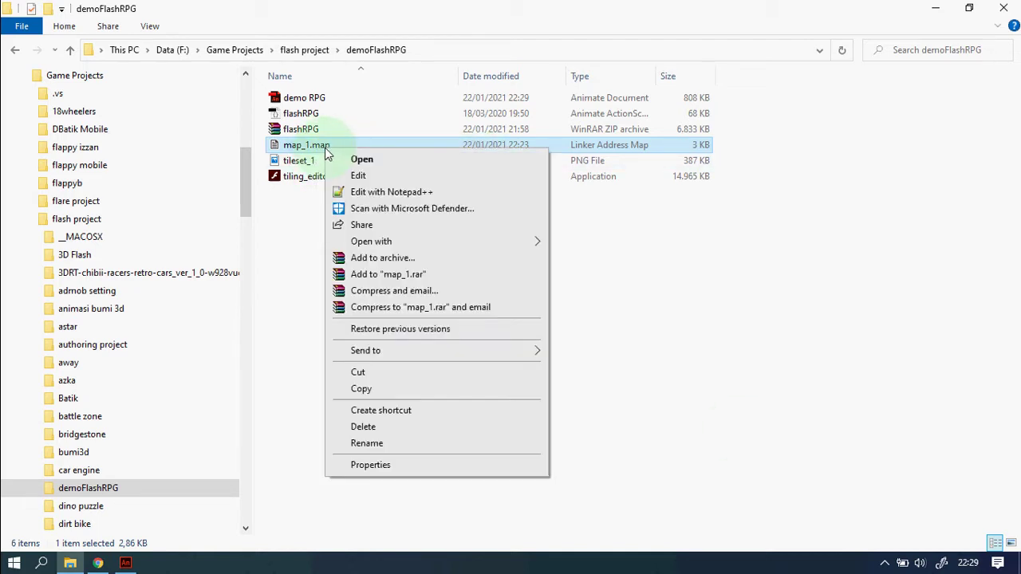
pyautogui.click(443, 193)
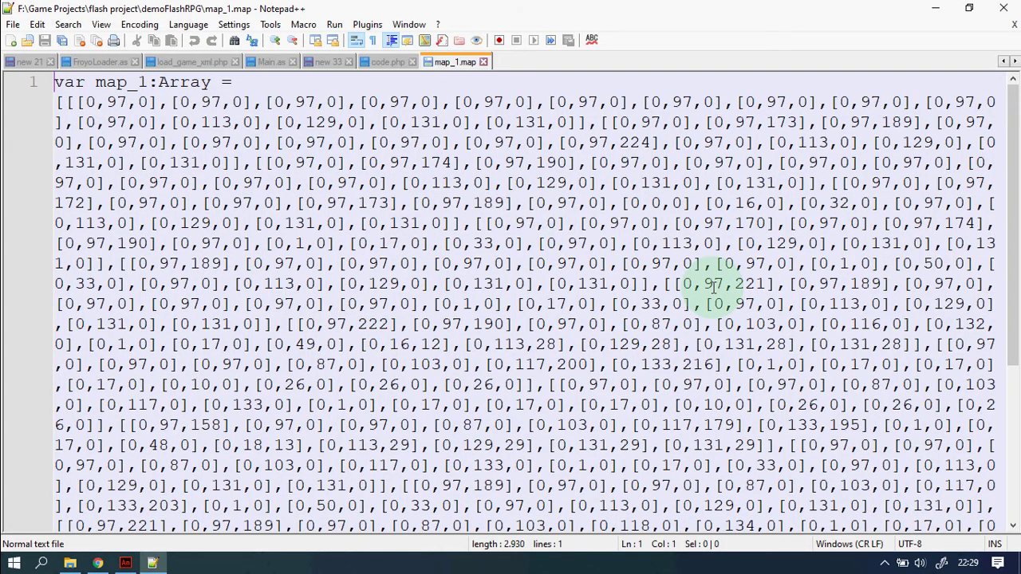
# Reduce the text size to view the whole map_1 array, and examine where the tile values 97 and 131 occur
pyautogui.scroll(-1, 678, 292)
pyautogui.keyDown('ctrl'); pyautogui.scroll(-3, 646, 295); pyautogui.keyUp('ctrl')
pyautogui.keyDown('ctrl'); pyautogui.scroll(2, 645, 292); pyautogui.keyUp('ctrl')
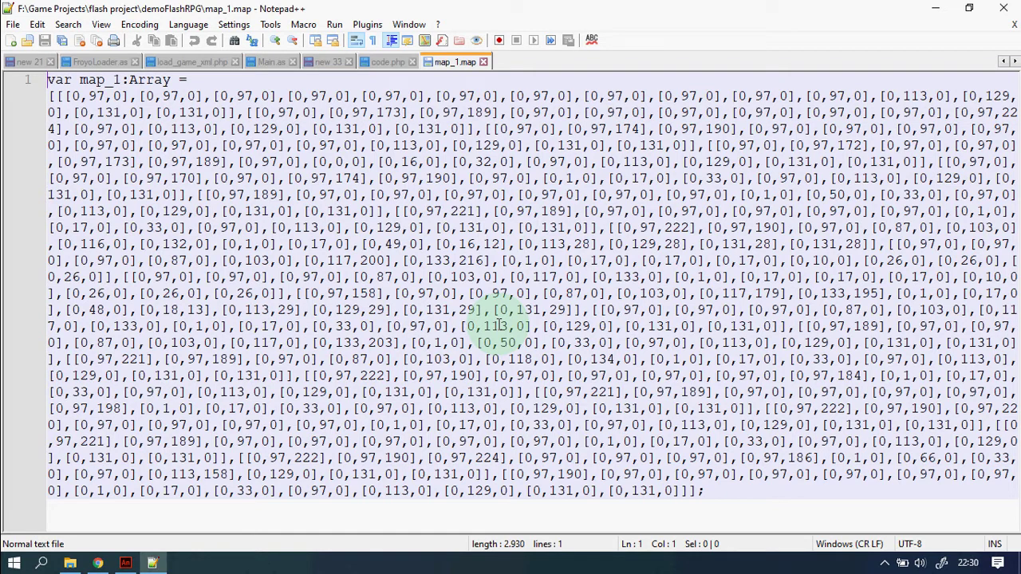
pyautogui.doubleClick(99, 97)
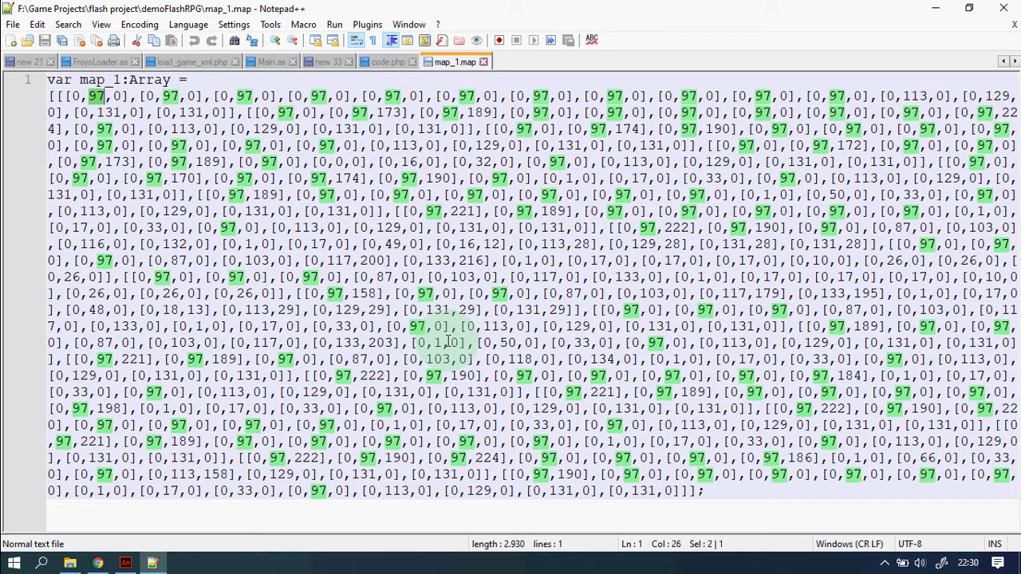
pyautogui.doubleClick(257, 212)
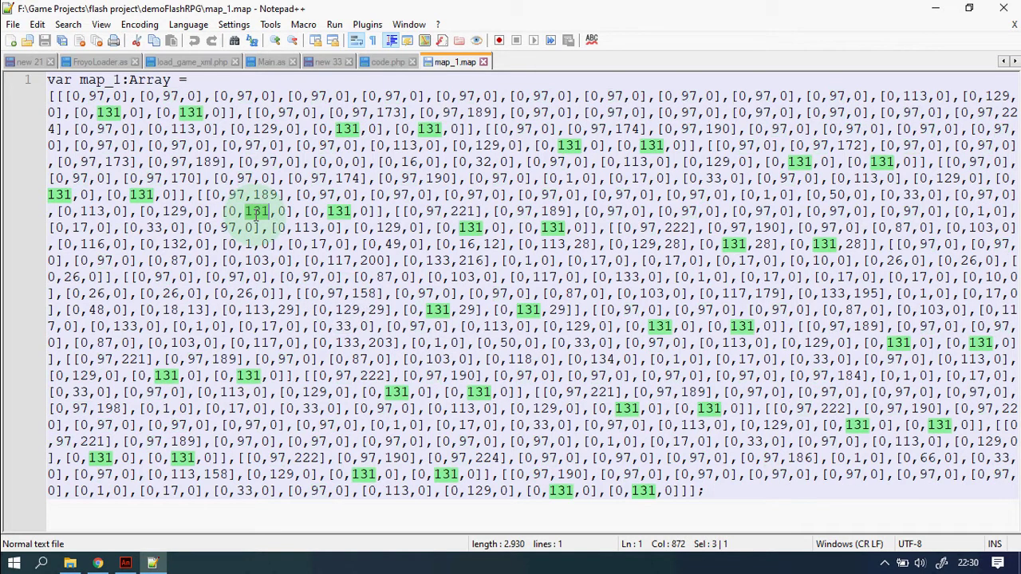
pyautogui.click(568, 327)
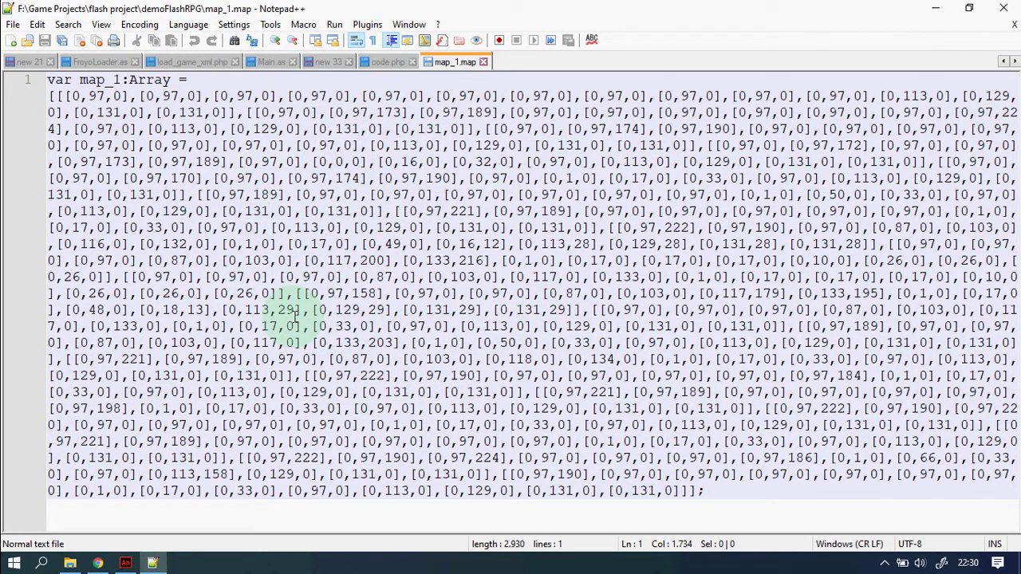